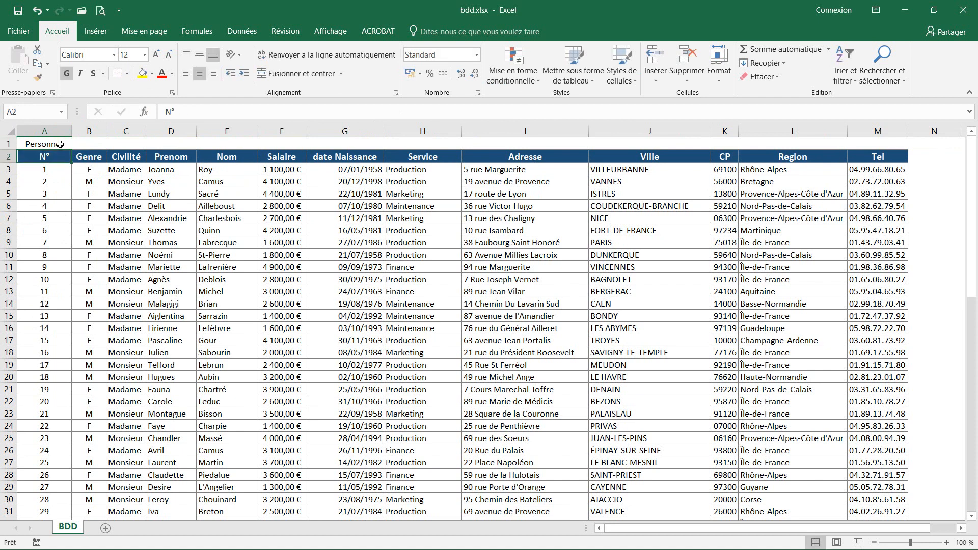
- Merge and centre the title "Personnes" across cells A1:M1 above the table
drag(54, 143, 872, 137)
click(305, 75)
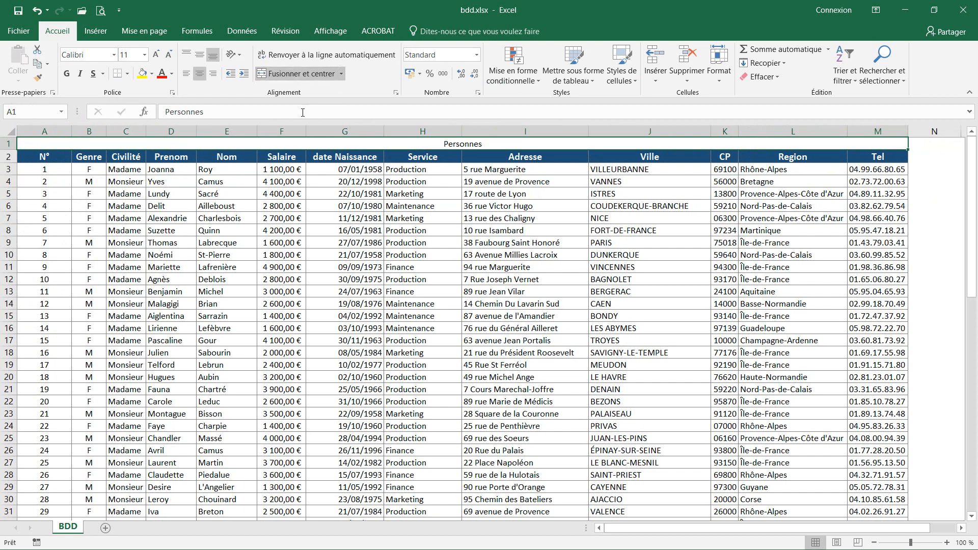
click(345, 169)
- Increase the font size of the merged "Personnes" title to 18
click(443, 144)
click(156, 55)
click(156, 54)
click(156, 55)
click(156, 54)
click(393, 200)
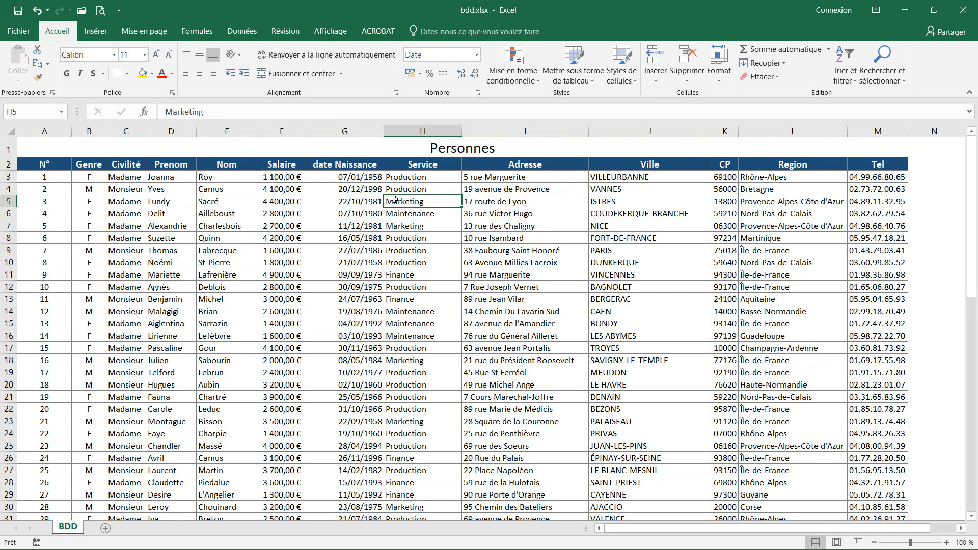
- Insert an empty row 2 between the "Personnes" title and the table's header row
click(79, 144)
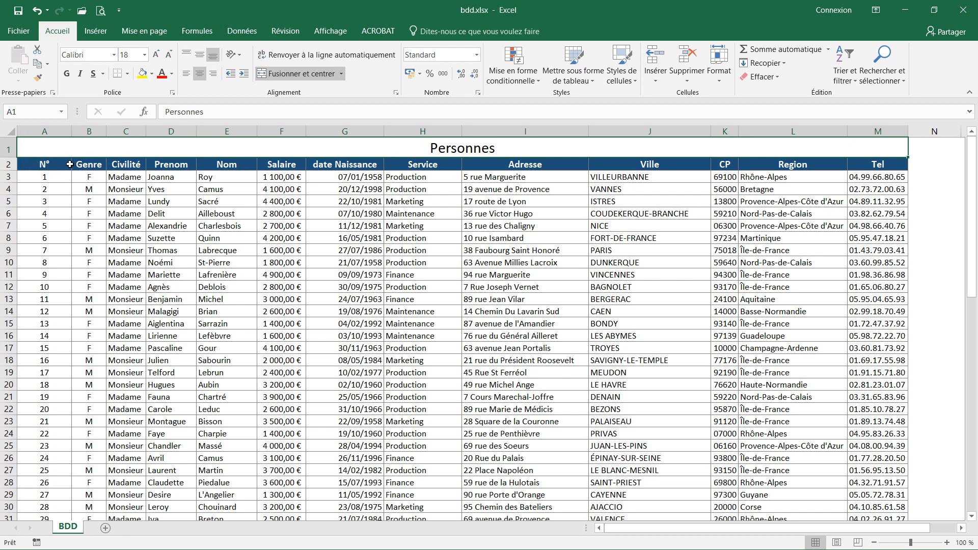
right_click(8, 164)
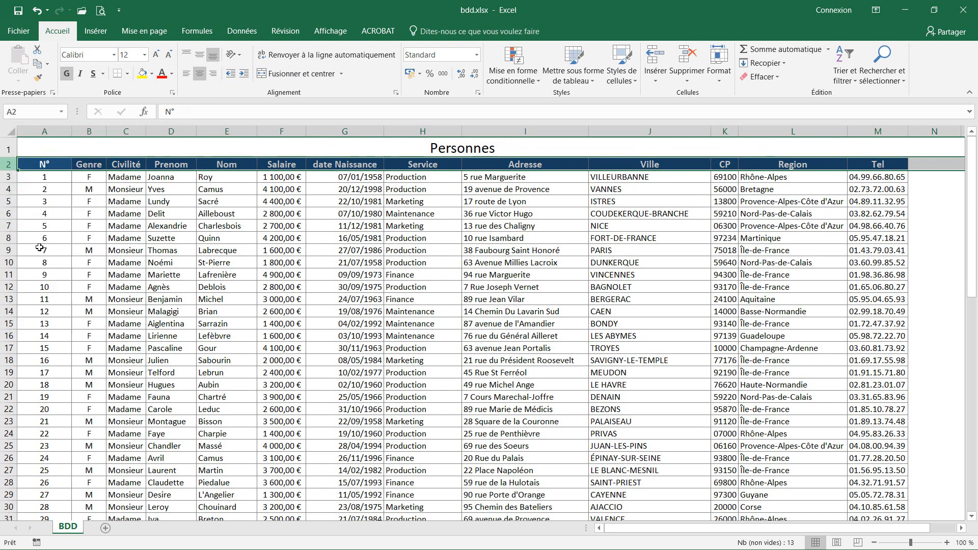
click(45, 254)
click(7, 184)
click(7, 168)
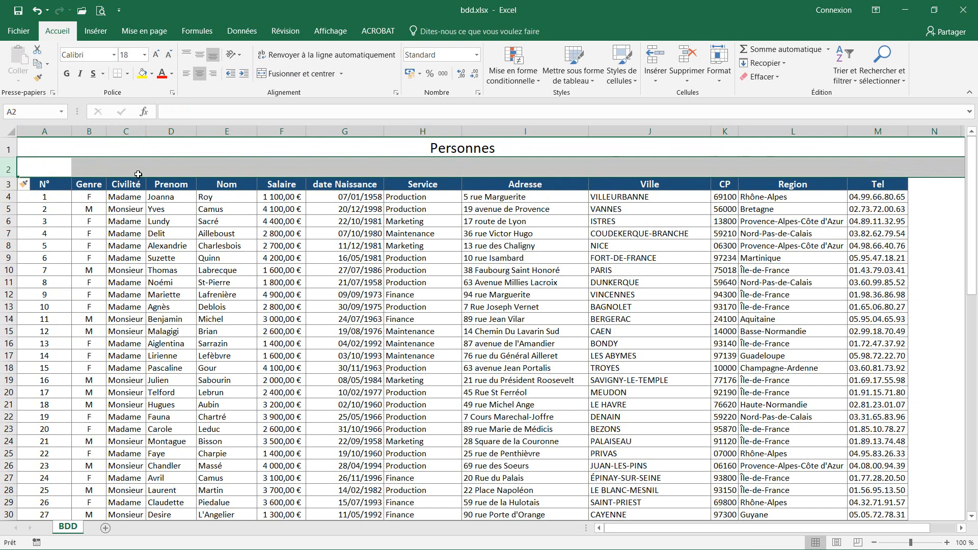
click(121, 195)
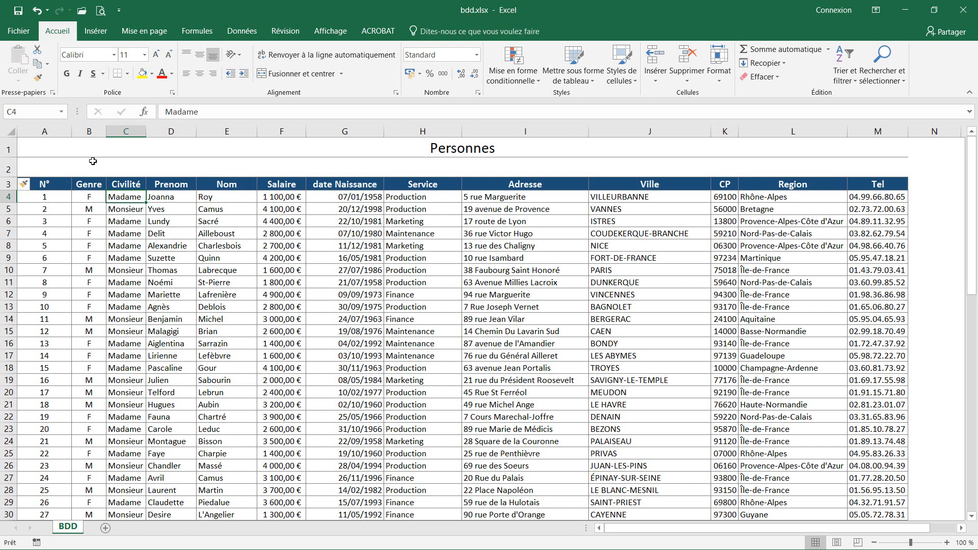
- Select the whole data region around a table cell to check its extent, and clear the selection
click(53, 180)
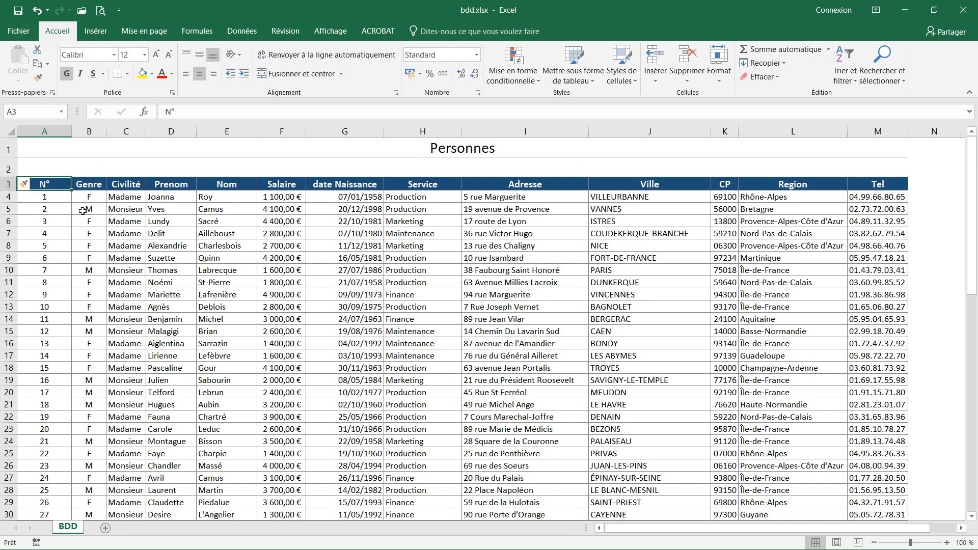
click(116, 220)
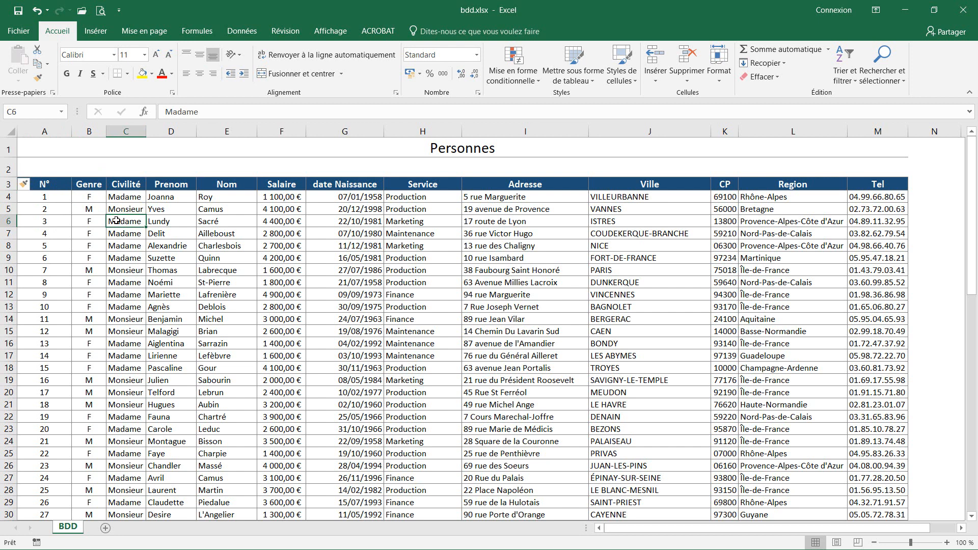
key(ctrl+a)
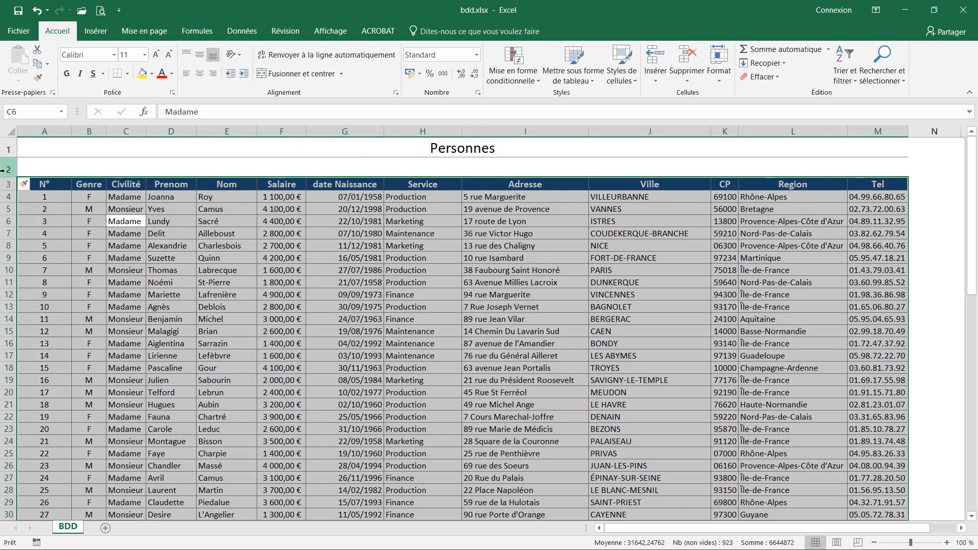
click(65, 208)
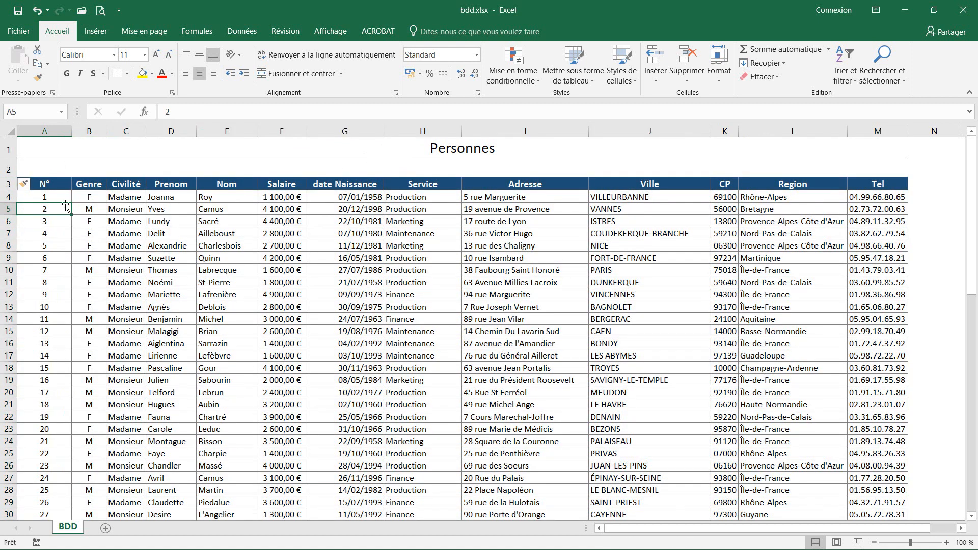
- Hide the empty row 2 between the title and the header row
right_click(10, 168)
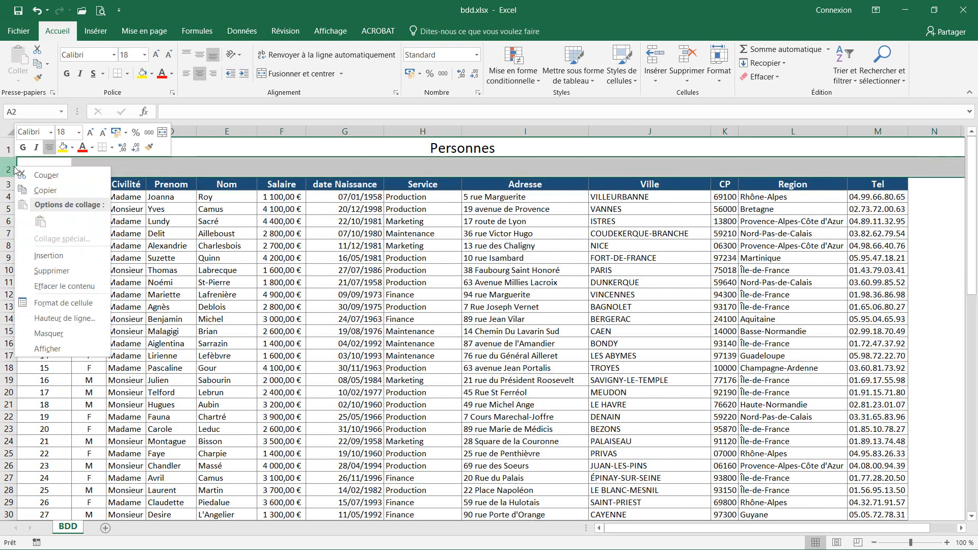
click(45, 334)
click(314, 192)
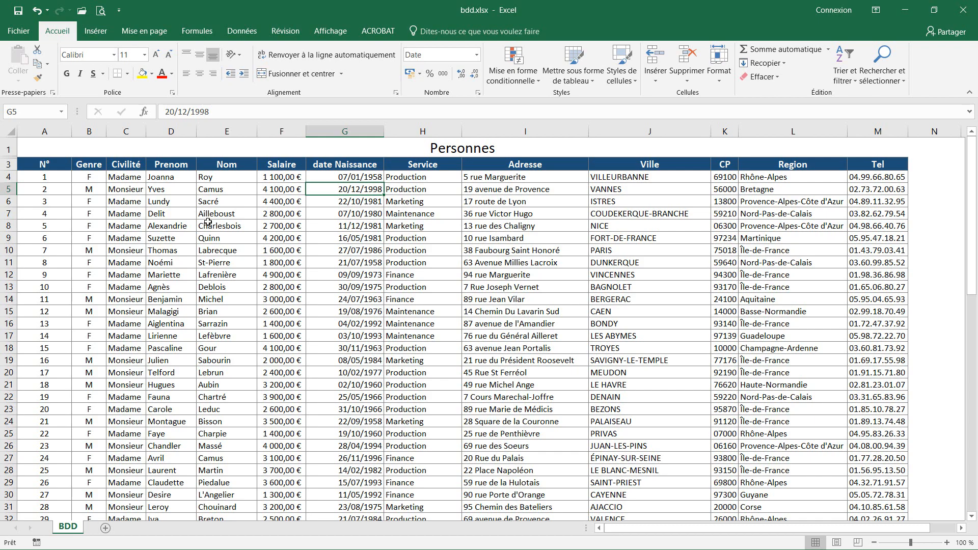
- Switch to the PowerPoint slide on building a database to read its rules, and return to the Excel workbook
key(alt+Tab)
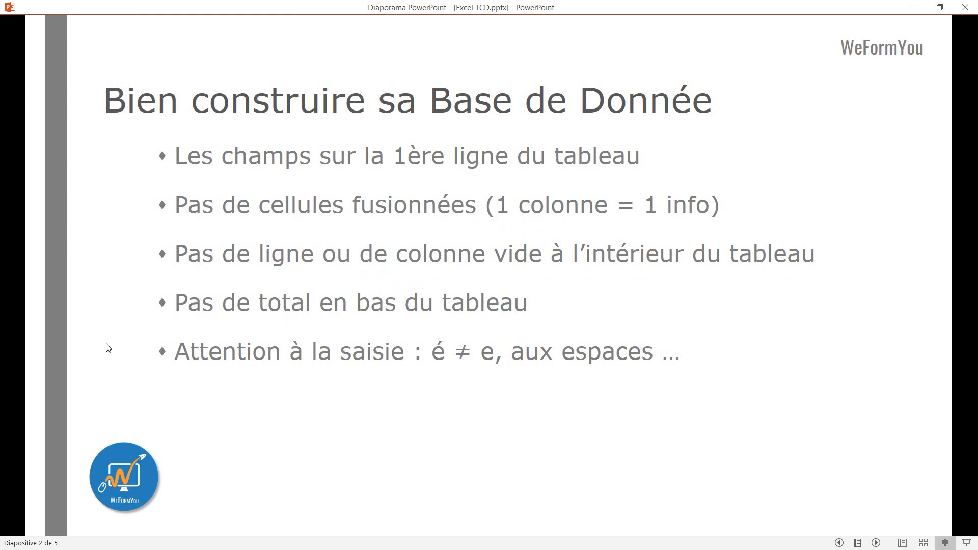
key(alt+Tab)
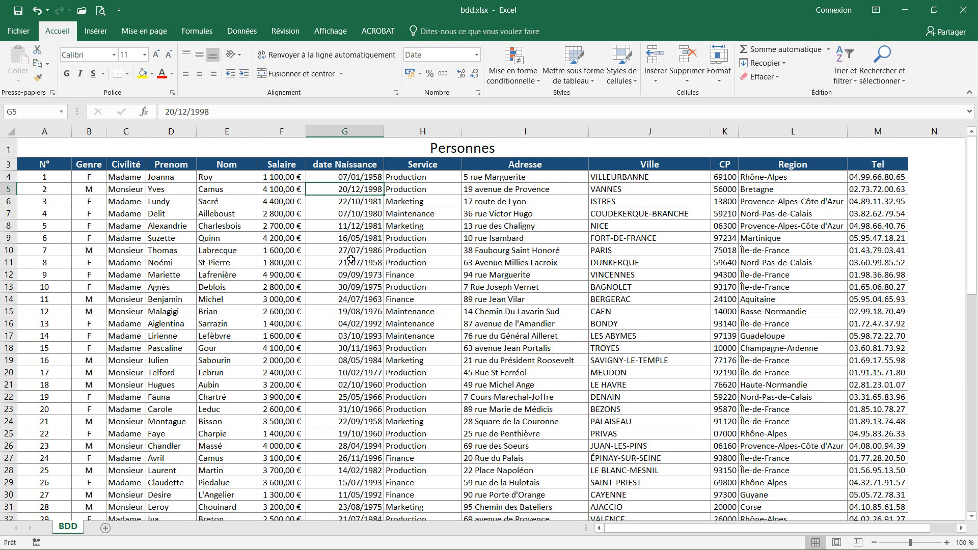
- Try merging and centring cells G11:H14 inside the table, and undo the merge
drag(345, 264, 386, 299)
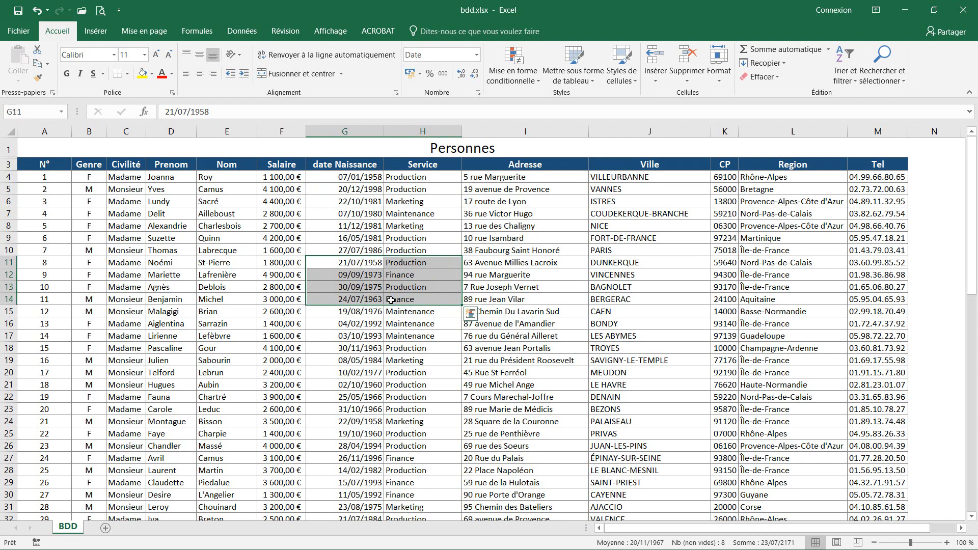
click(299, 73)
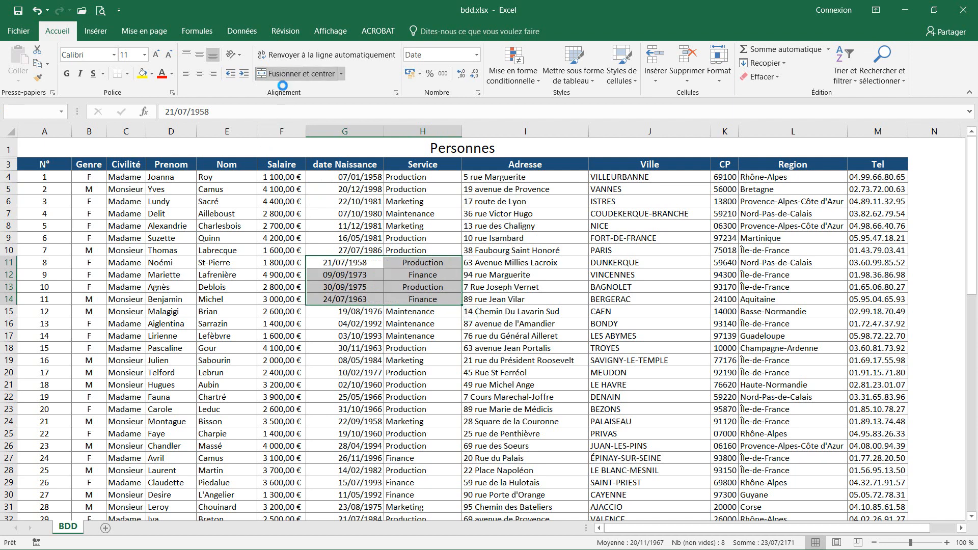
click(461, 330)
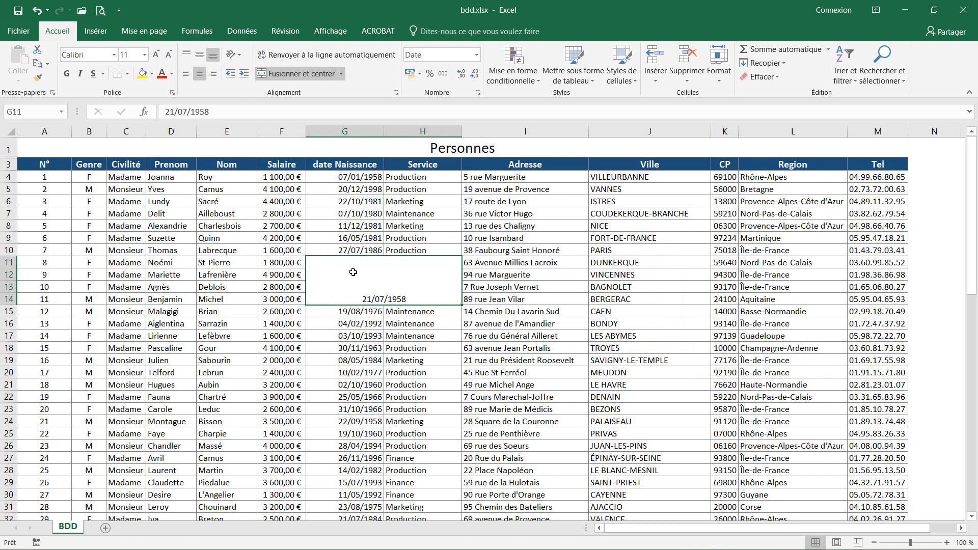
click(37, 11)
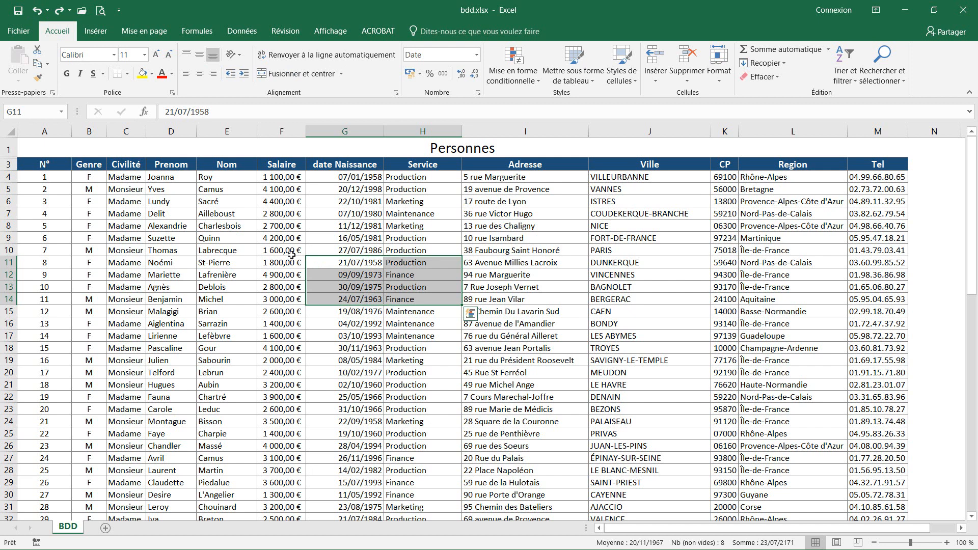
click(312, 224)
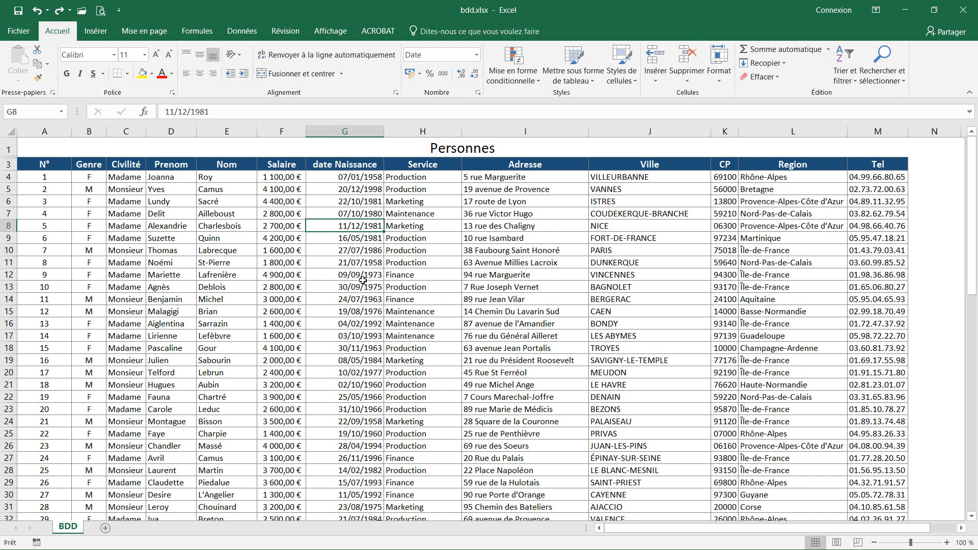
- Consult the database rules slide in PowerPoint, and return to Excel to view the table's last rows
key(alt+Tab)
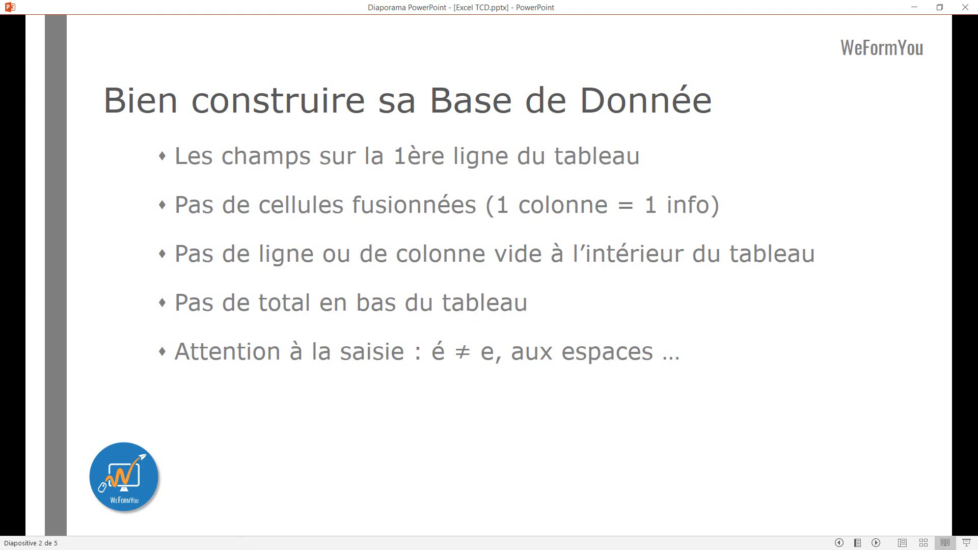
key(alt+Tab)
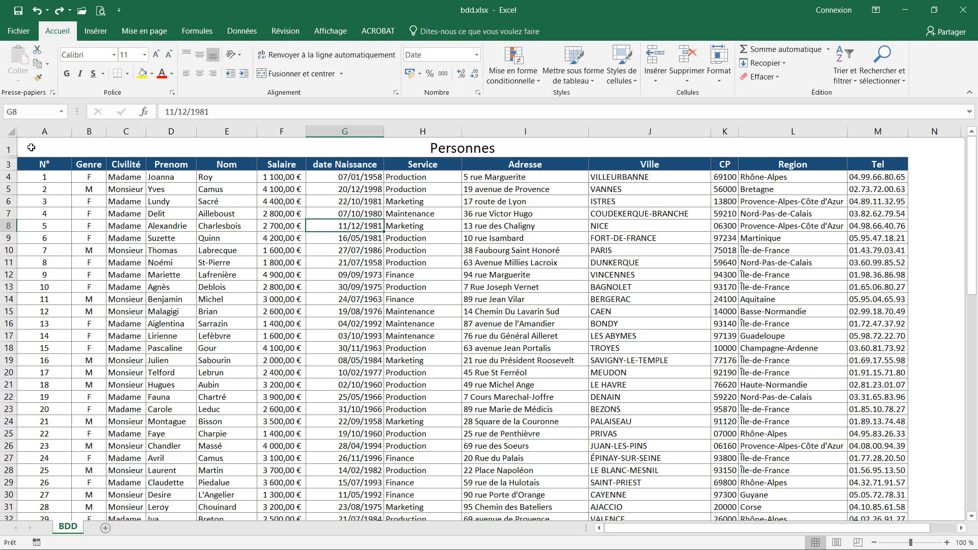
scroll(286, 398, down, 19)
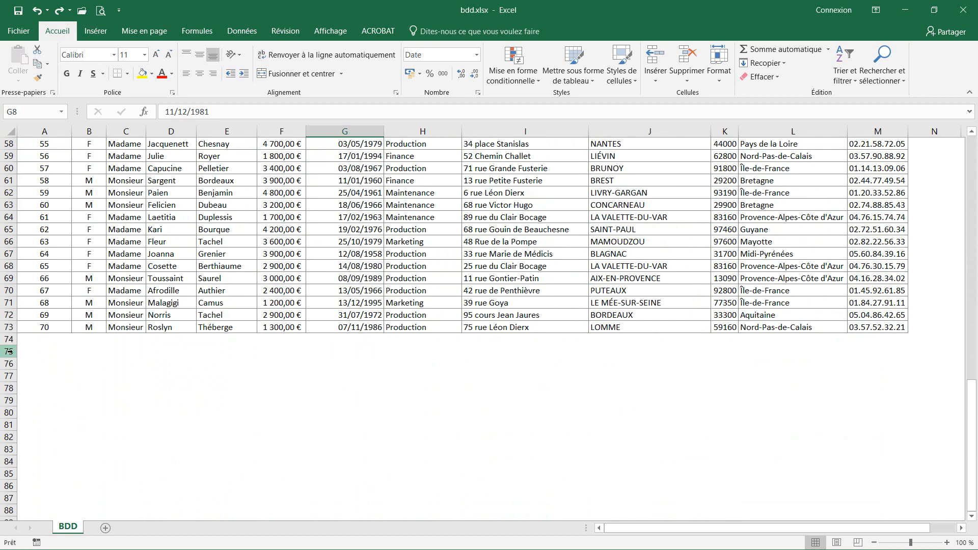
- Enter "Total" in cell A74 directly below the table's last record
click(31, 352)
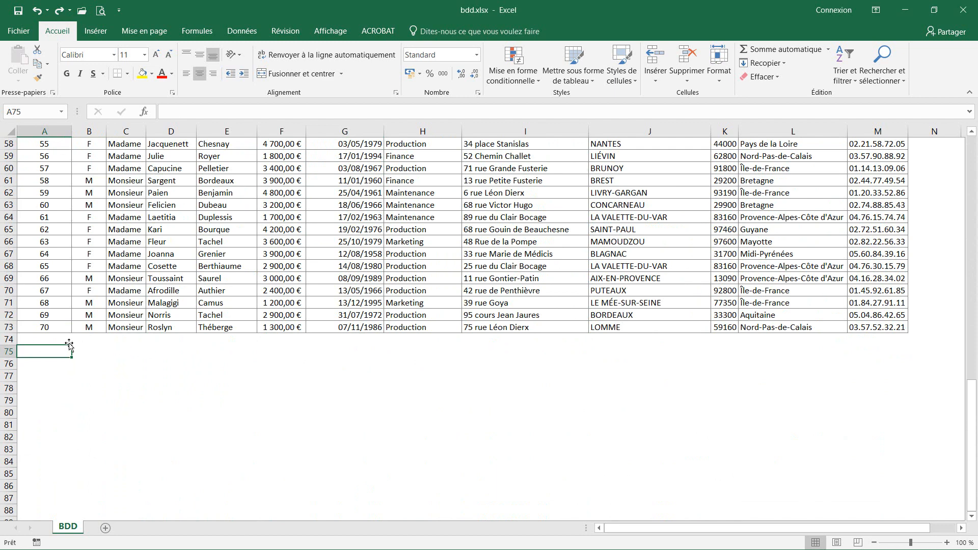
click(43, 337)
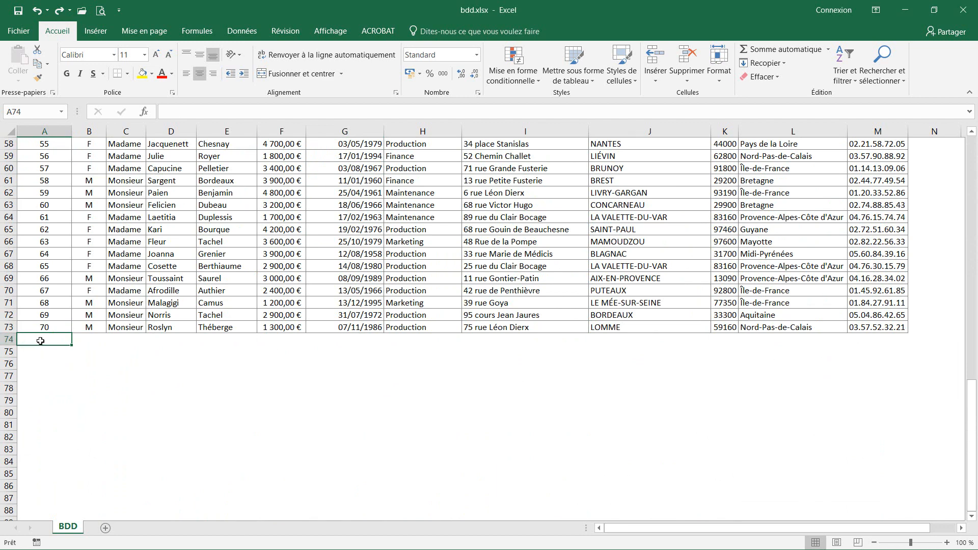
text(Total)
key(Return)
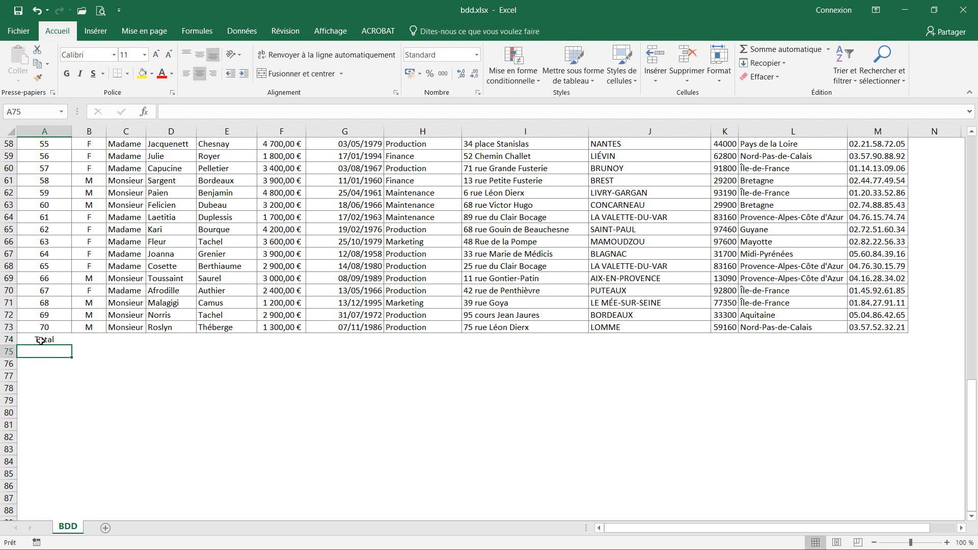
- Delete the "Total" text from cell A74
click(56, 337)
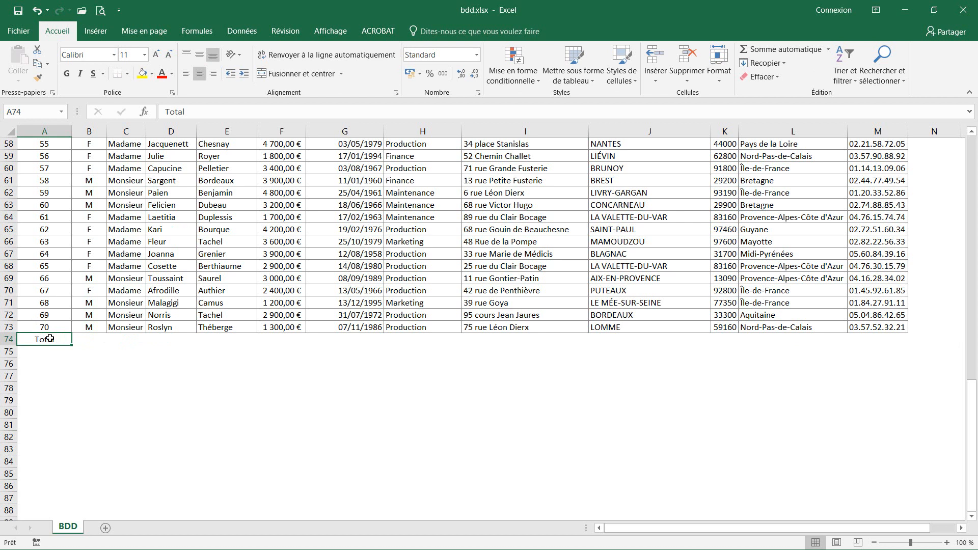
key(Delete)
scroll(311, 326, up, 1)
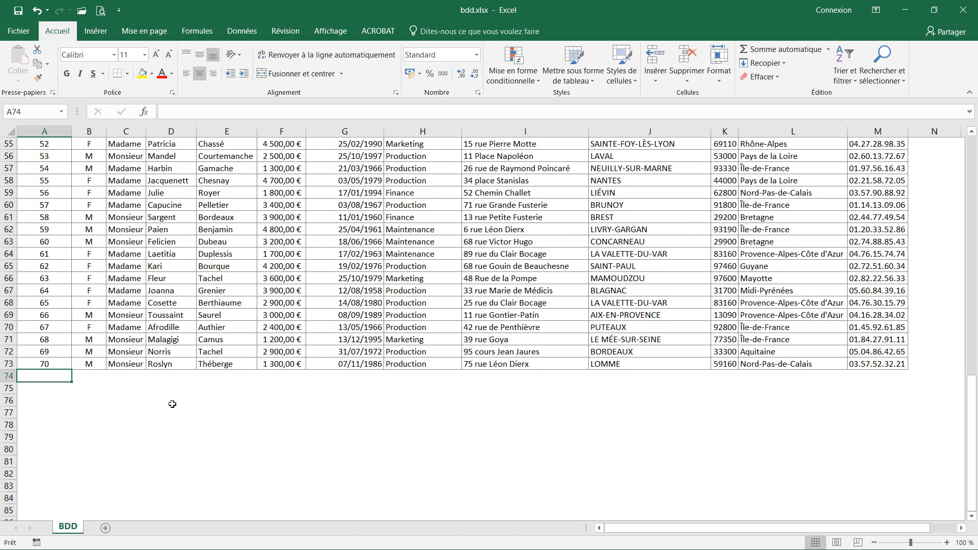
- Review the database rules slide in PowerPoint, and return to the beginning of the table in Excel
key(alt+Tab)
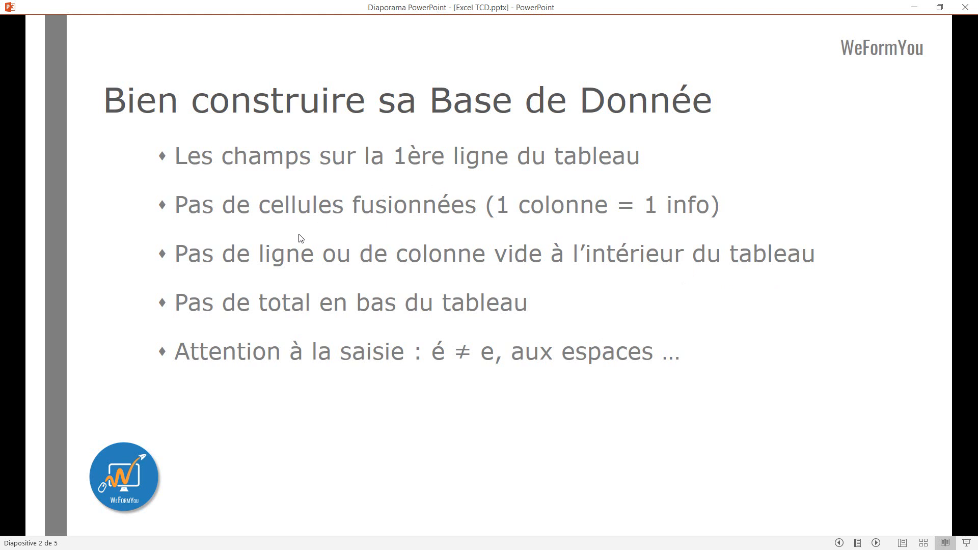
key(alt+Tab)
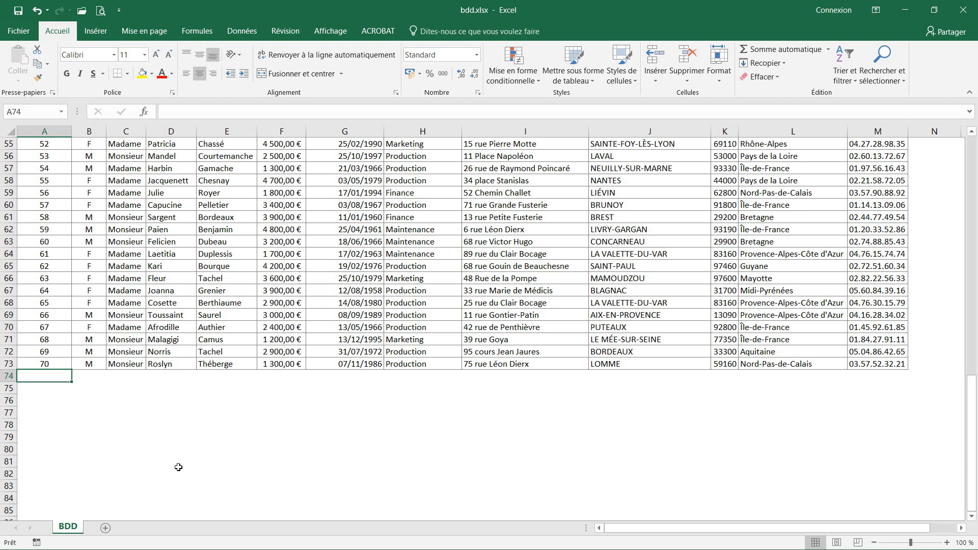
scroll(326, 377, up, 18)
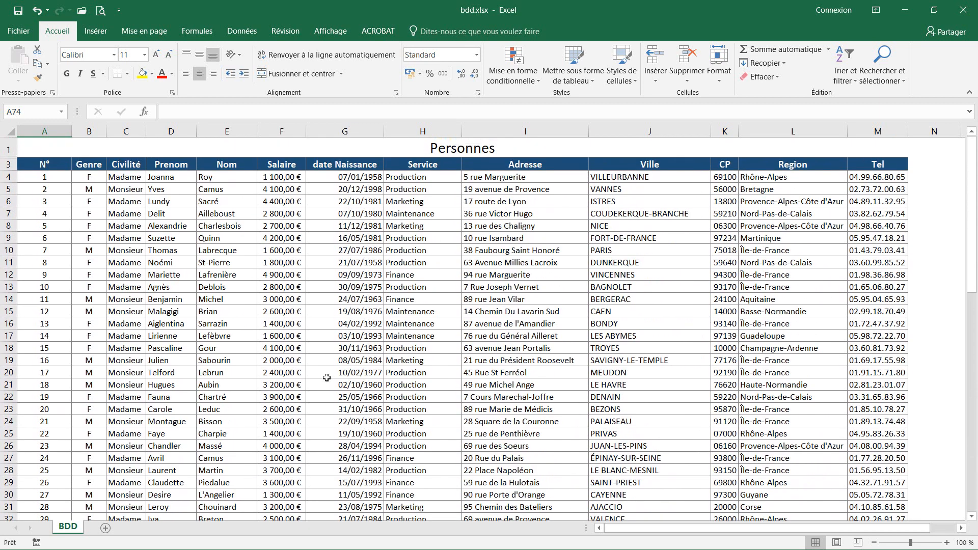
- Unhide row 2 between the "Personnes" title row and the header row
click(3, 148)
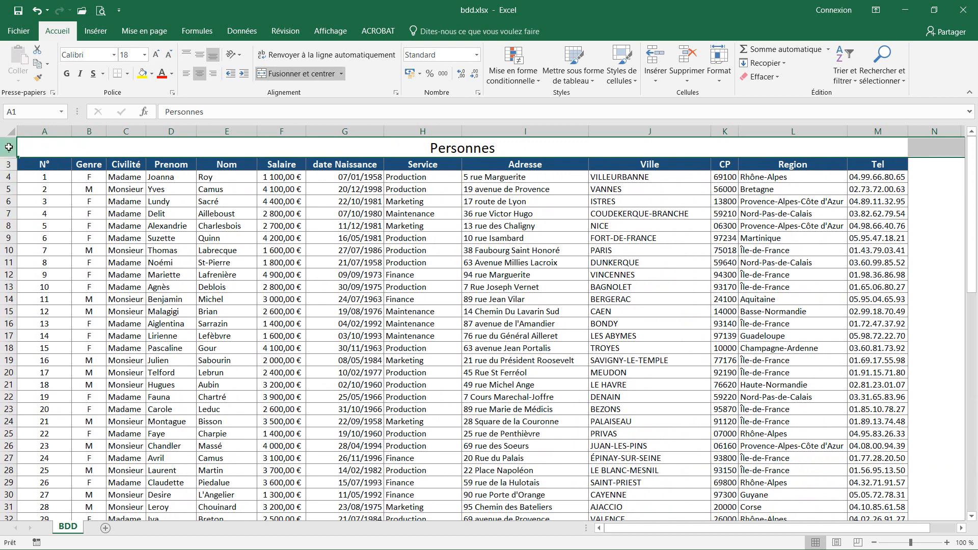
drag(8, 147, 7, 167)
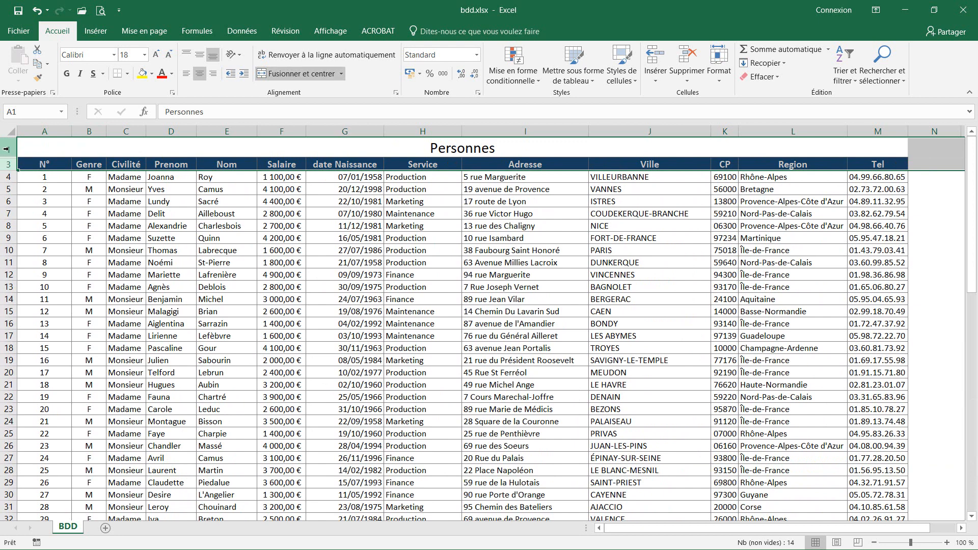
right_click(7, 149)
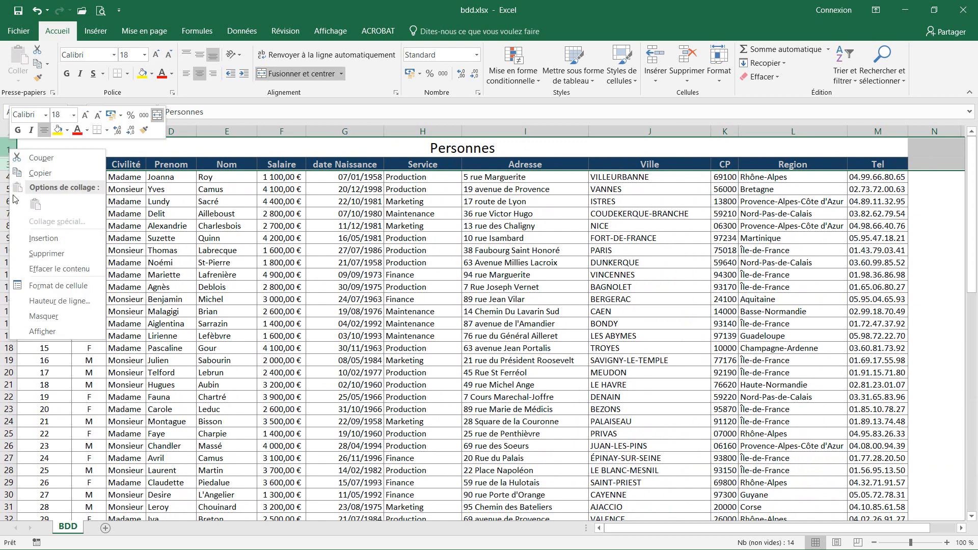
click(27, 332)
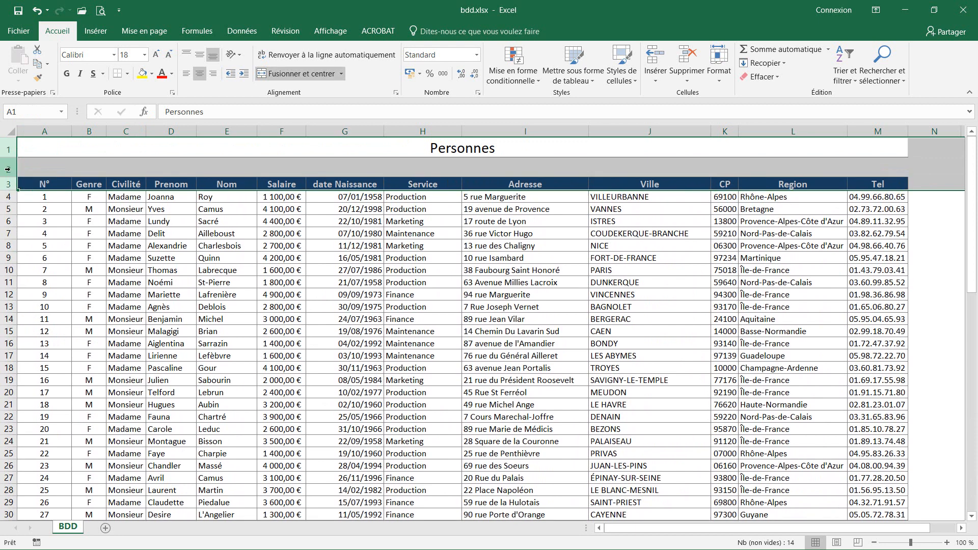
- Delete the "Personnes" title row and the empty row beneath it so the table starts with its headers
mouse_move(7, 149)
mouse_down()
mouse_move(5, 183)
mouse_move(4, 167)
mouse_up()
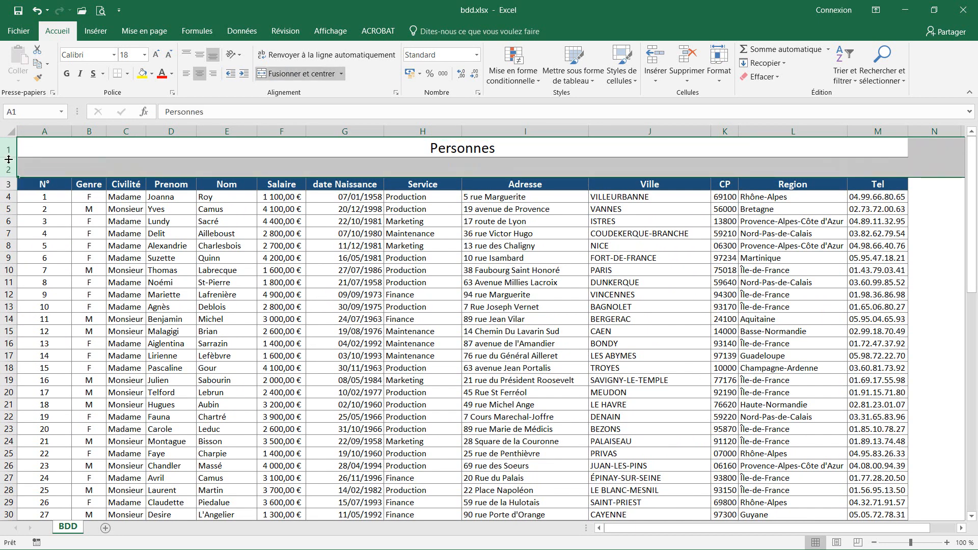
right_click(5, 169)
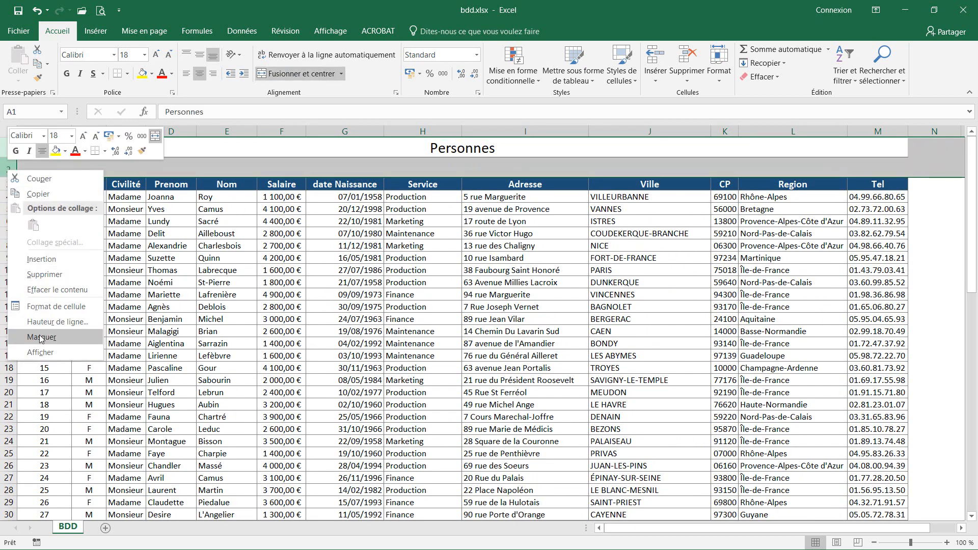
click(51, 275)
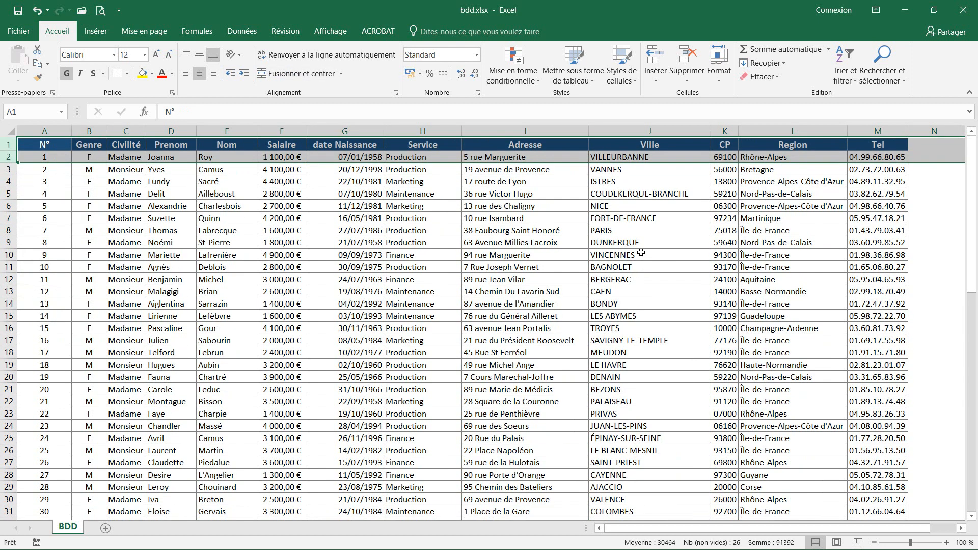
click(640, 253)
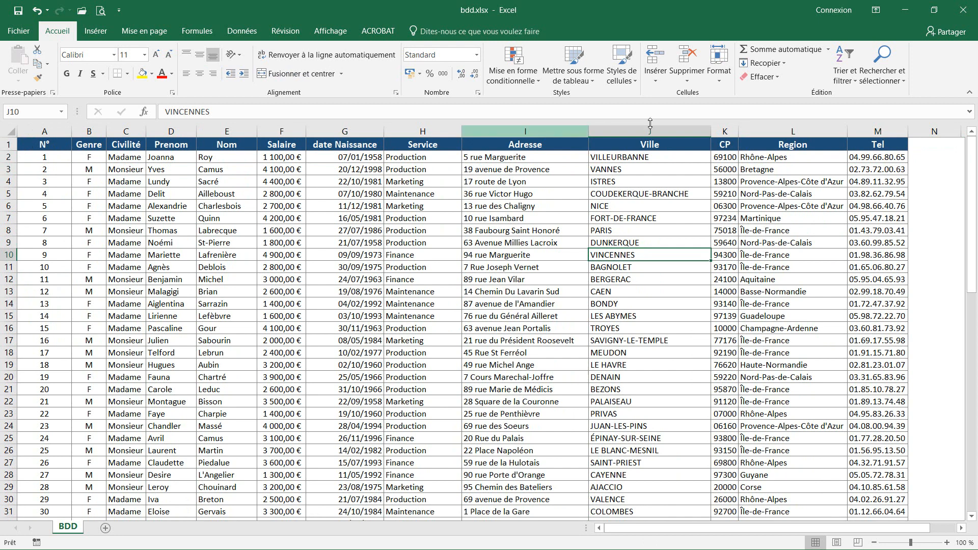
- Review the database construction rules slide in PowerPoint, and advance the slideshow before returning to the Excel table
click(309, 185)
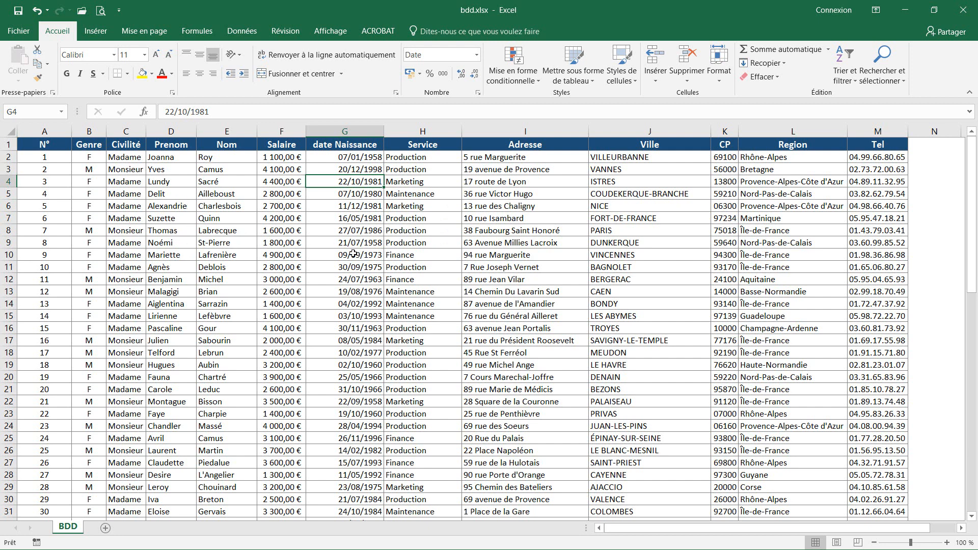
click(312, 235)
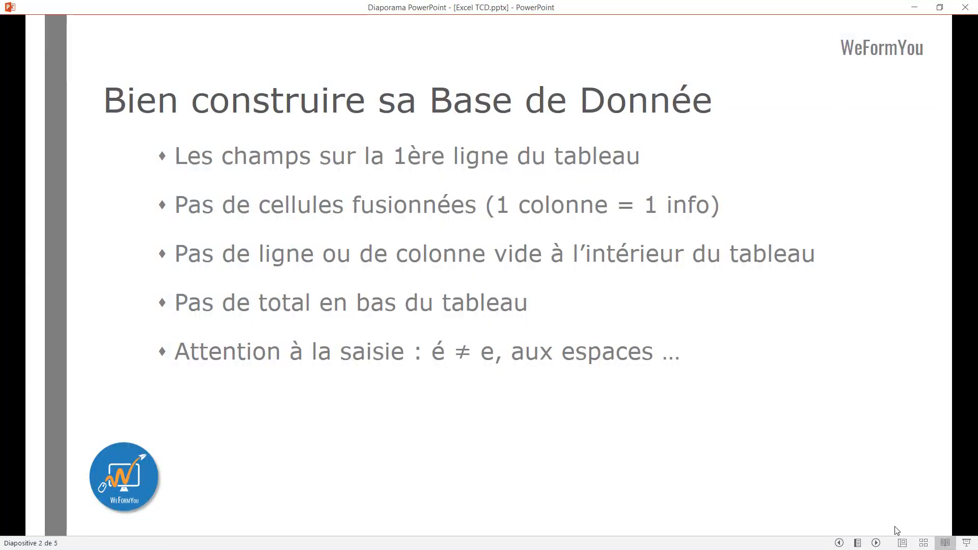
click(877, 543)
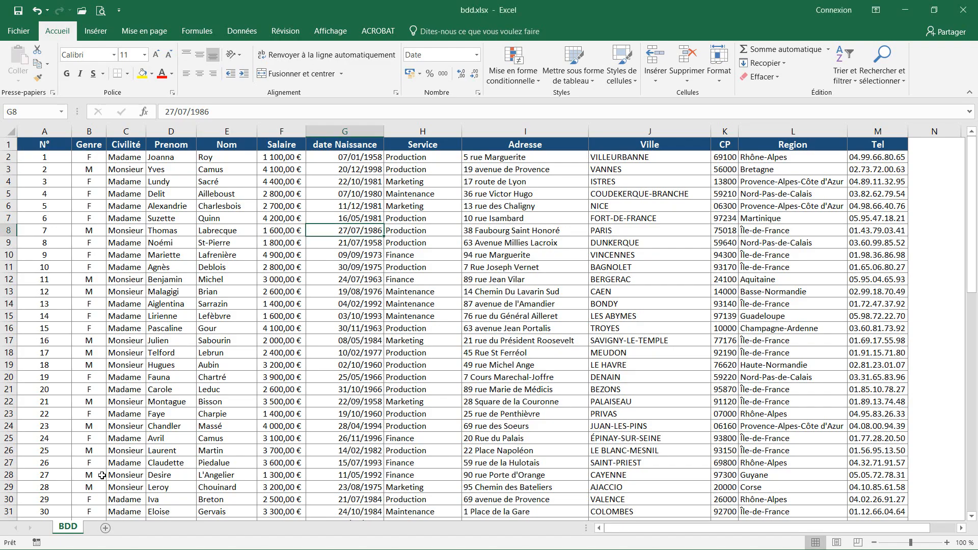
- Examine the first records of the Salaire, Genre and Service columns as the data for the salary analysis
drag(289, 156, 285, 218)
drag(87, 158, 89, 242)
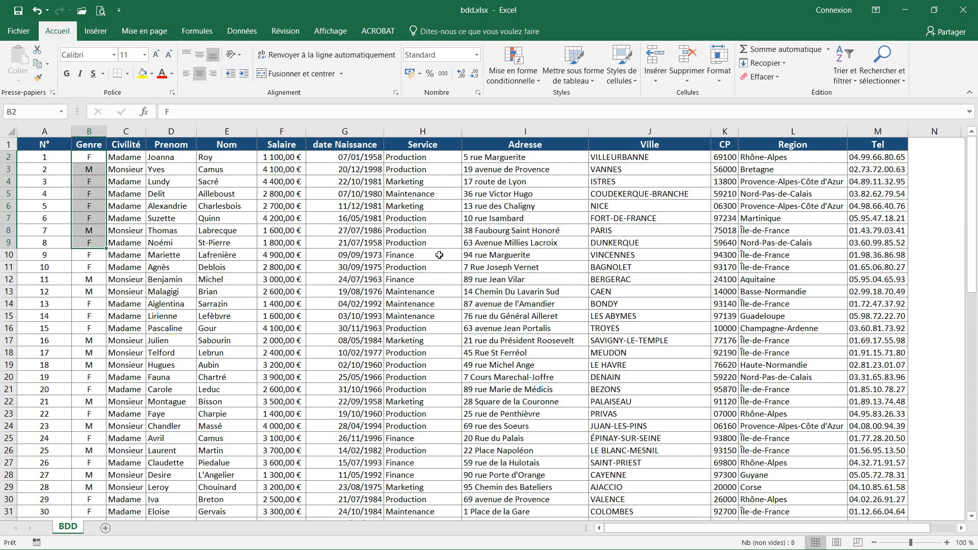
drag(436, 160, 437, 244)
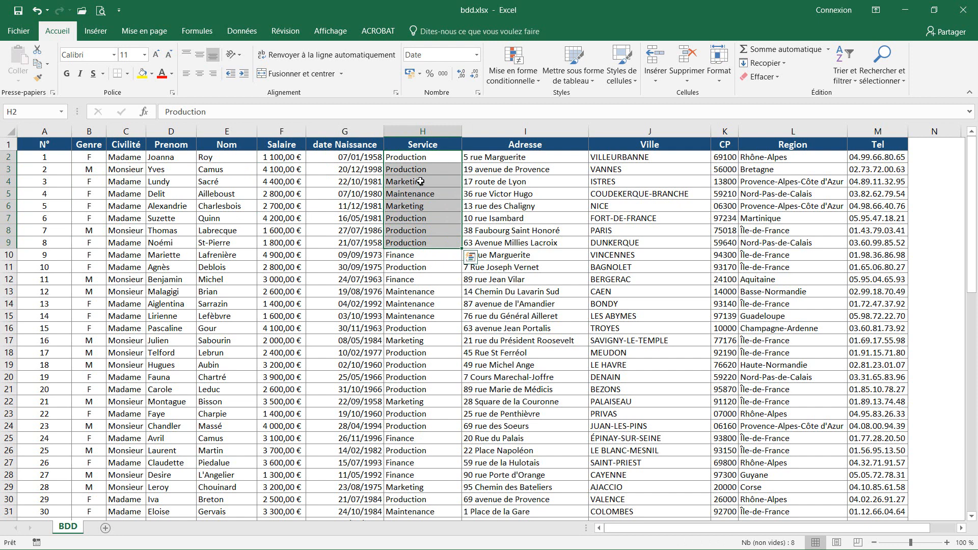
click(423, 183)
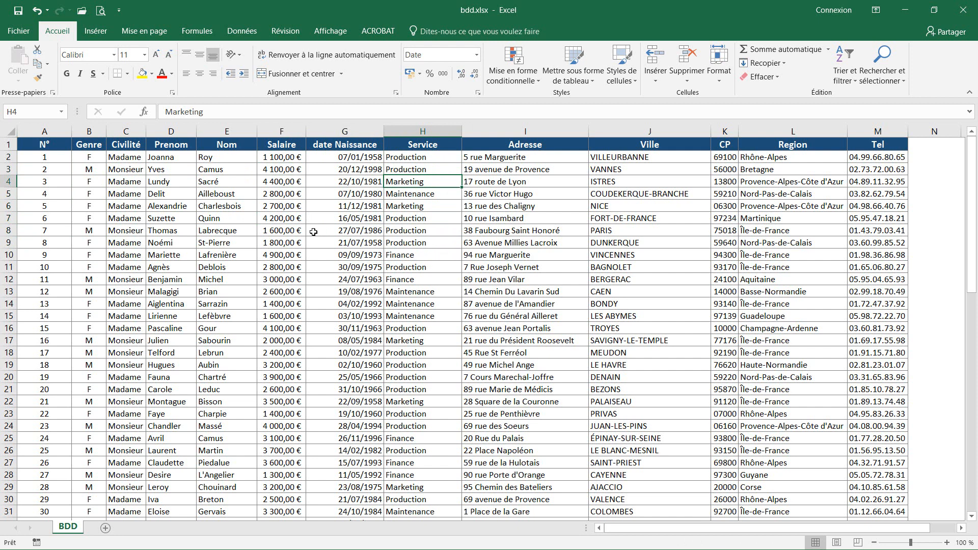
click(328, 204)
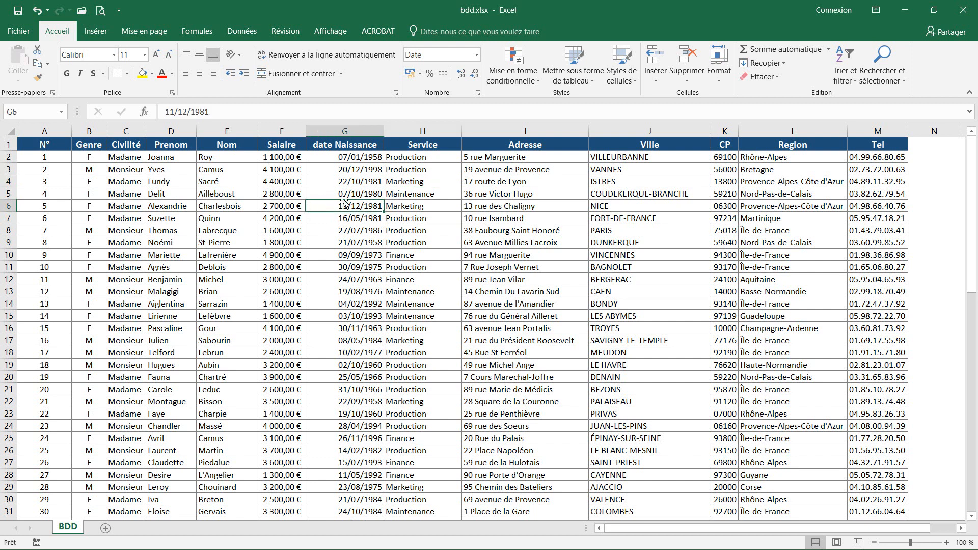
click(948, 204)
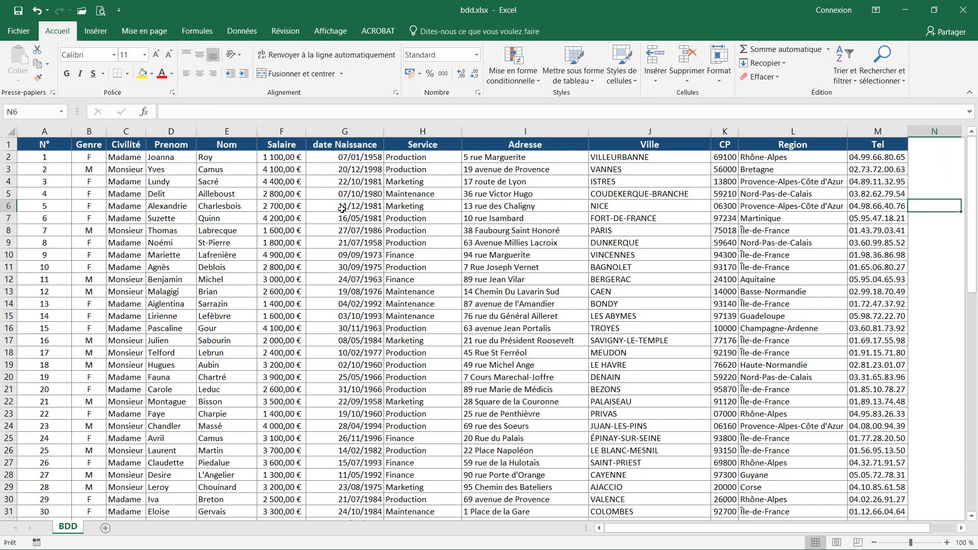
- Create a pivot table on a new worksheet from range BDD!$A$1:$M$71, and show its field list
click(264, 195)
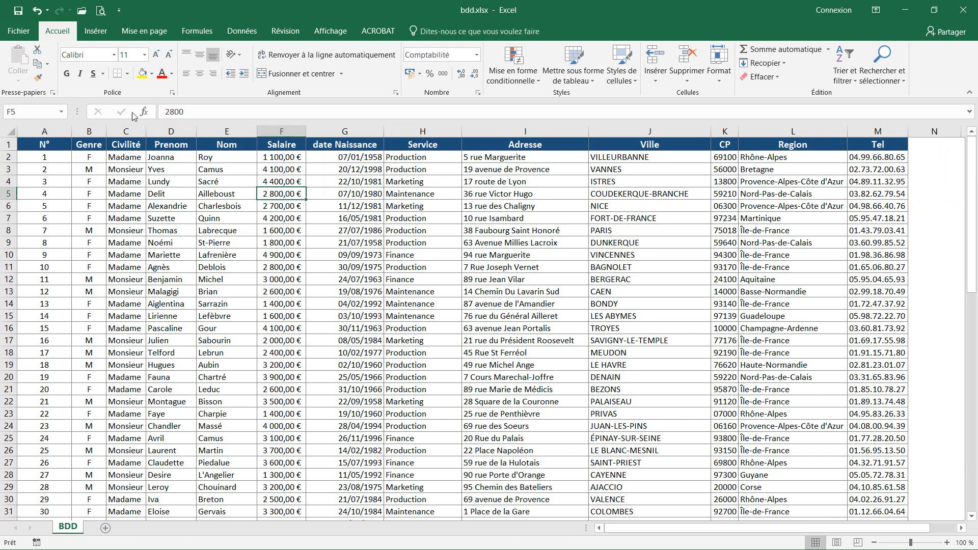
click(96, 31)
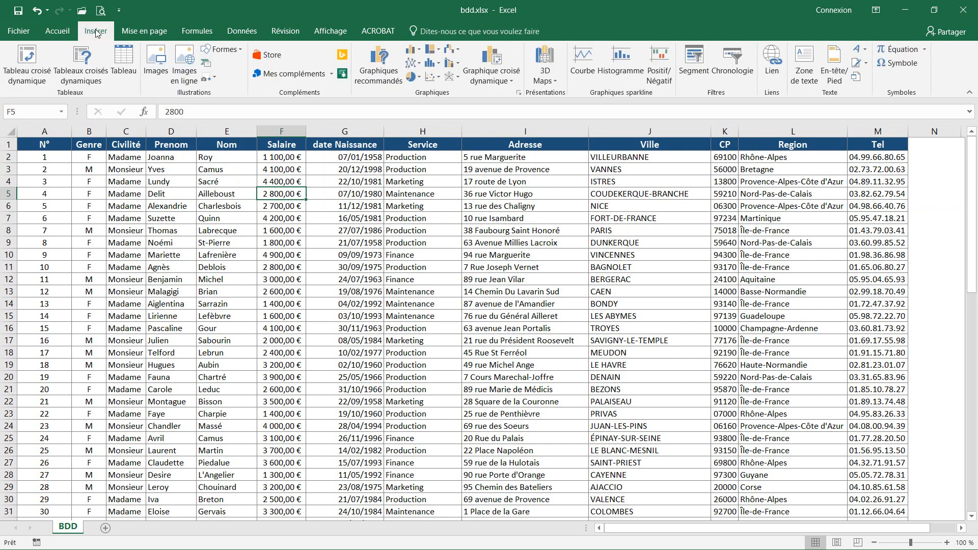
click(27, 61)
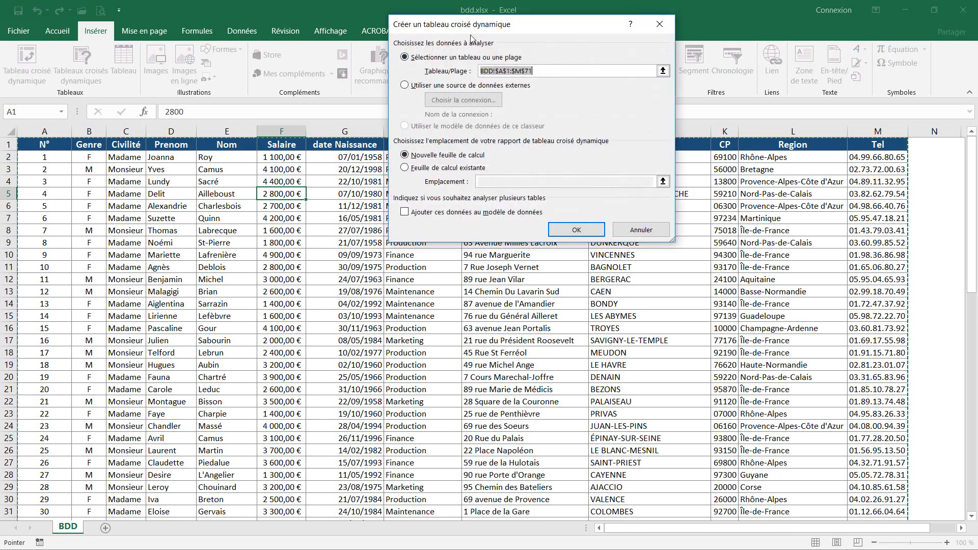
drag(475, 28, 422, 156)
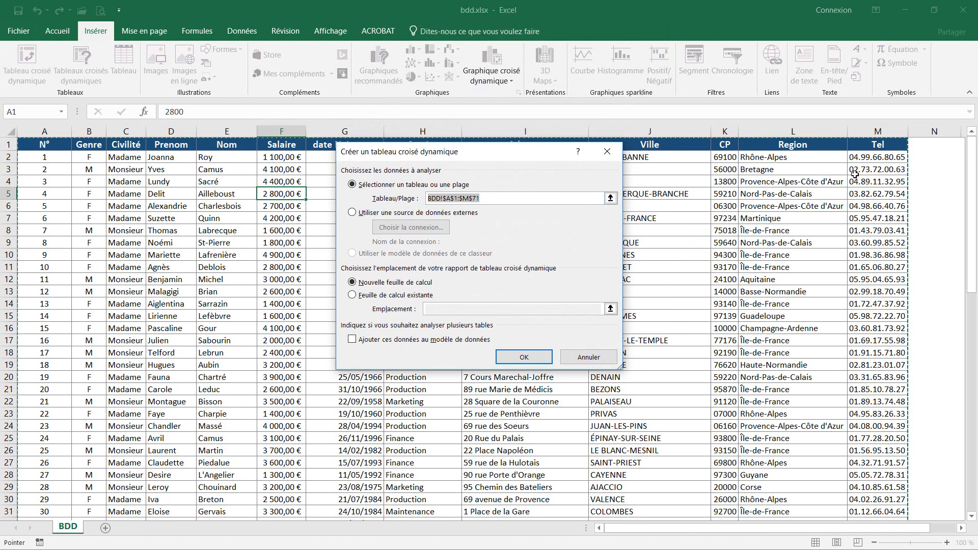
drag(976, 168, 977, 408)
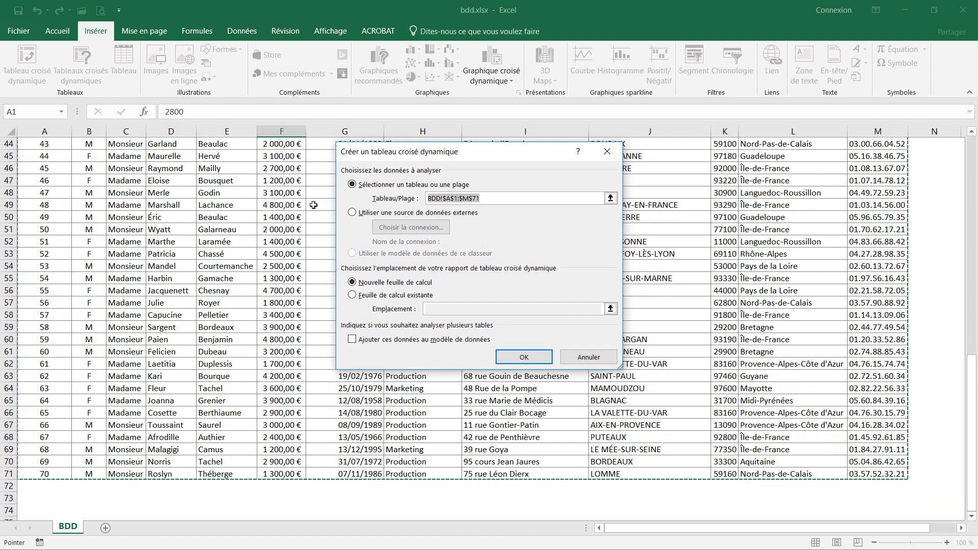
drag(976, 453, 976, 235)
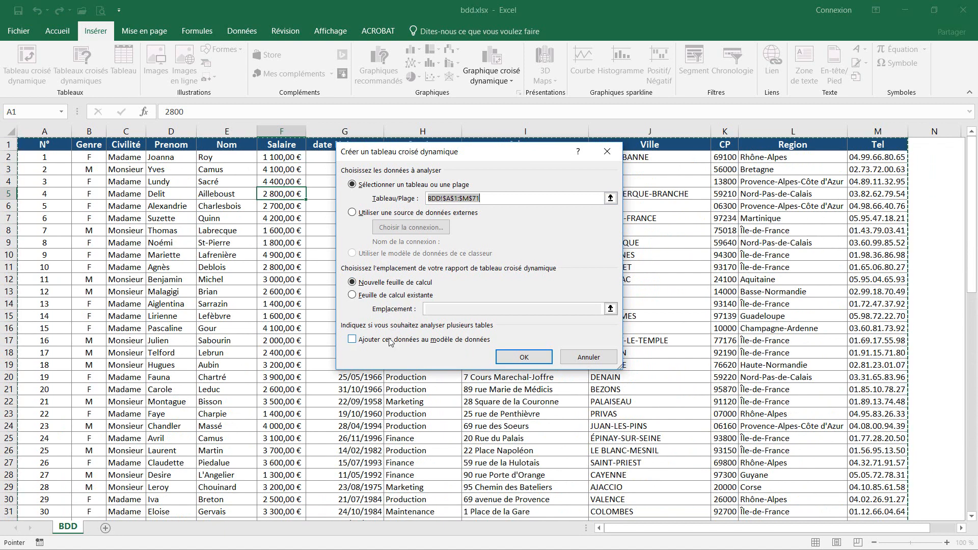
click(533, 359)
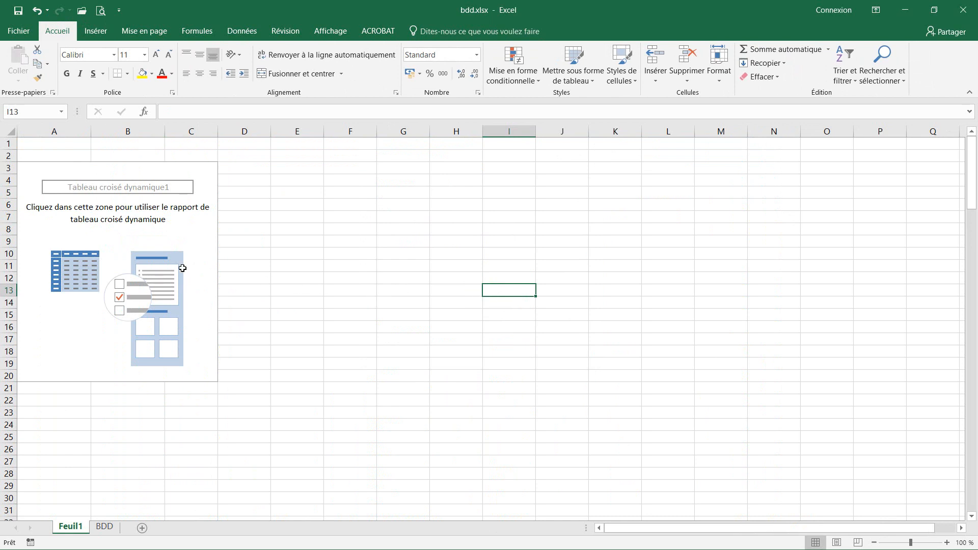
click(129, 267)
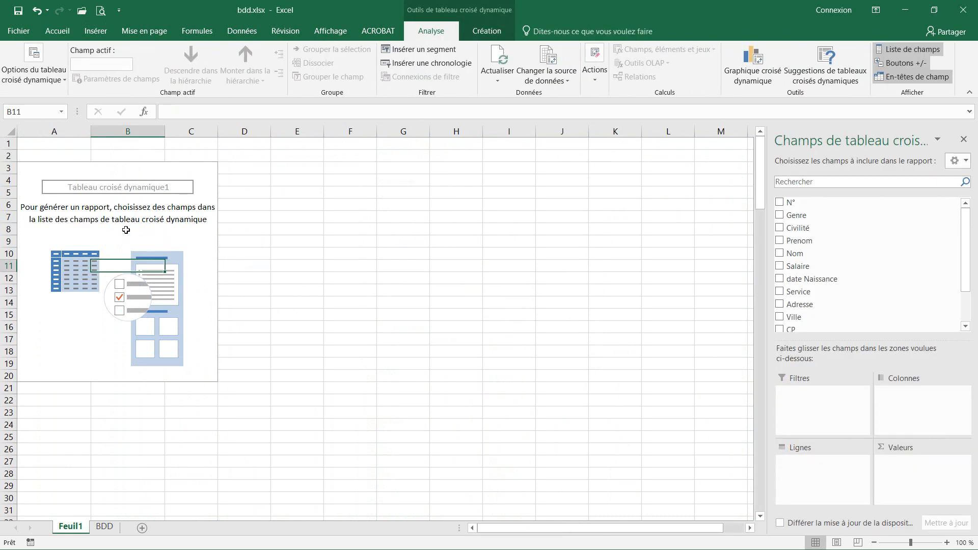
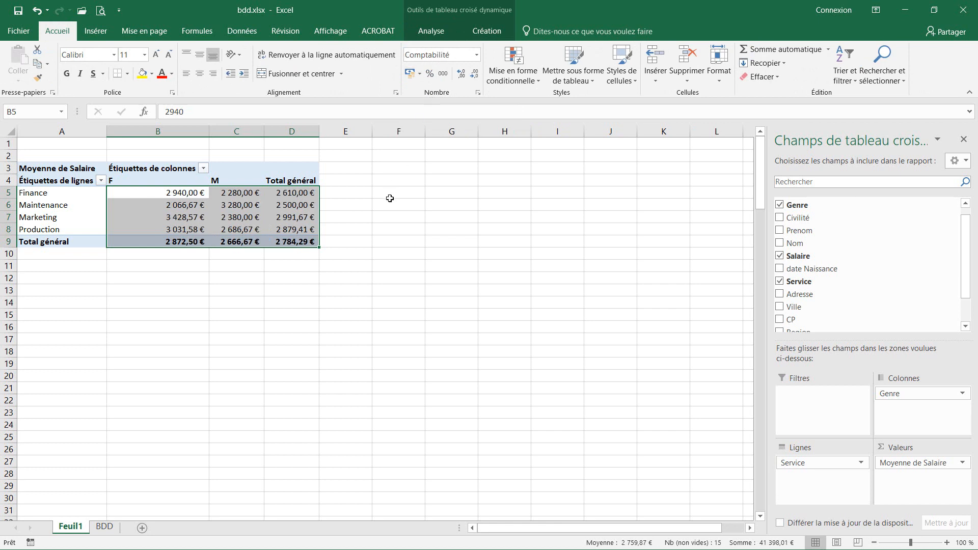
- Examine the pivot table's average salaries by service and gender, including the Finance row's overall average
click(385, 222)
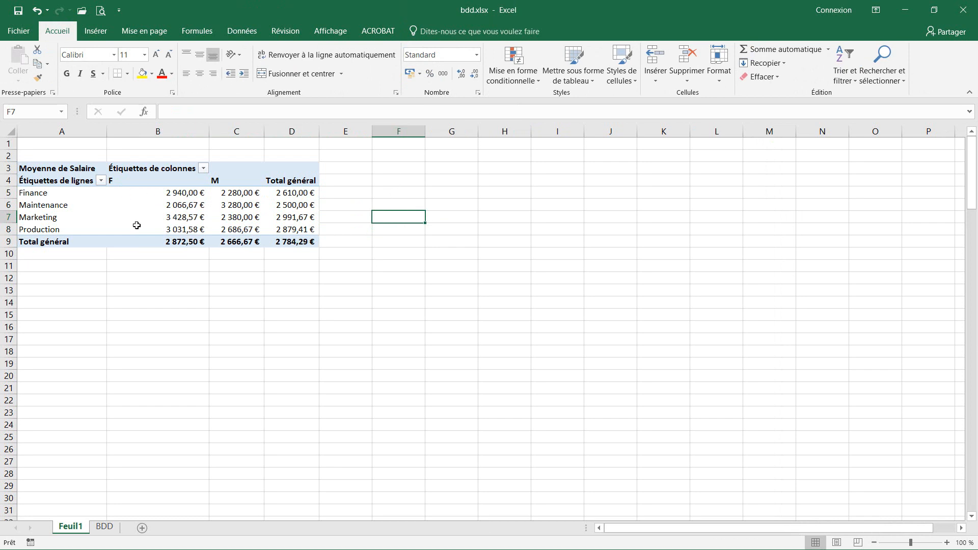
mouse_move(137, 229)
click(171, 196)
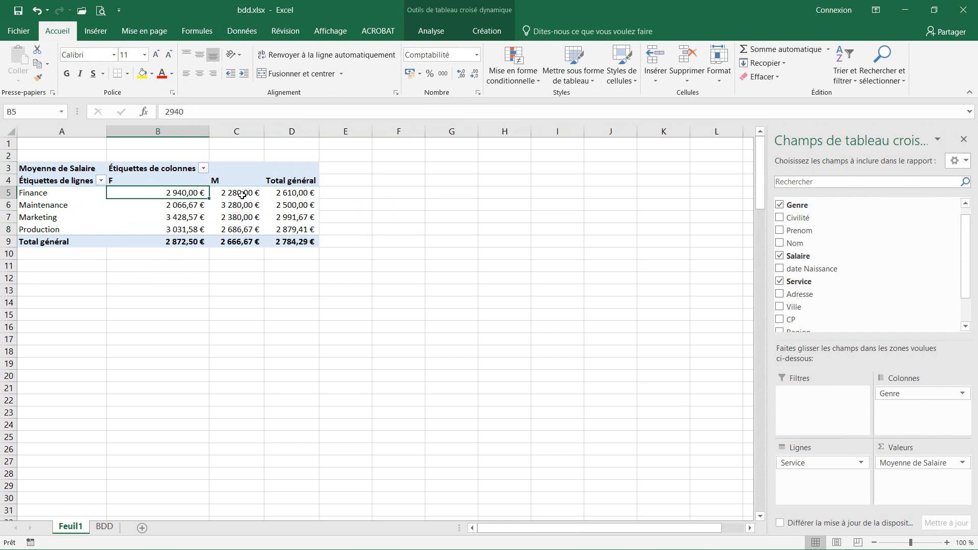
click(289, 199)
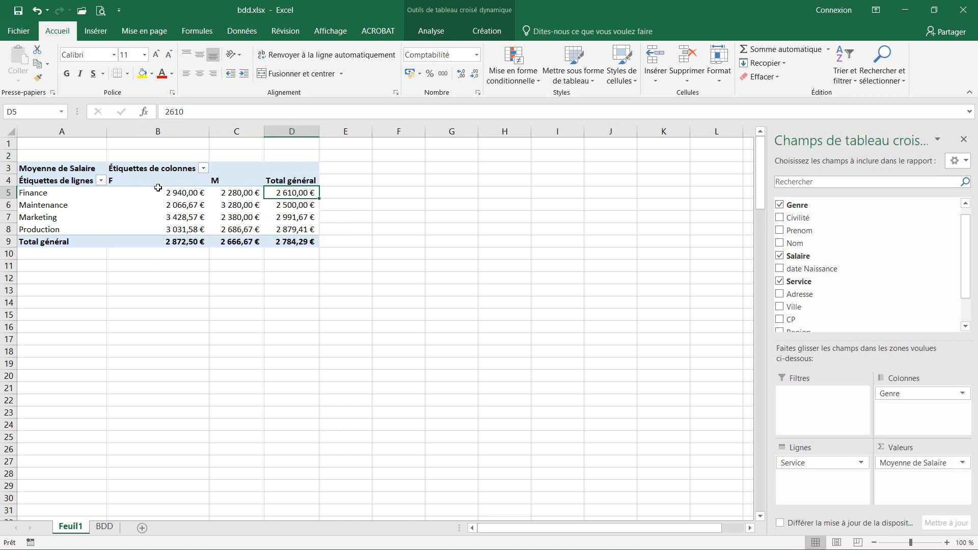
click(192, 204)
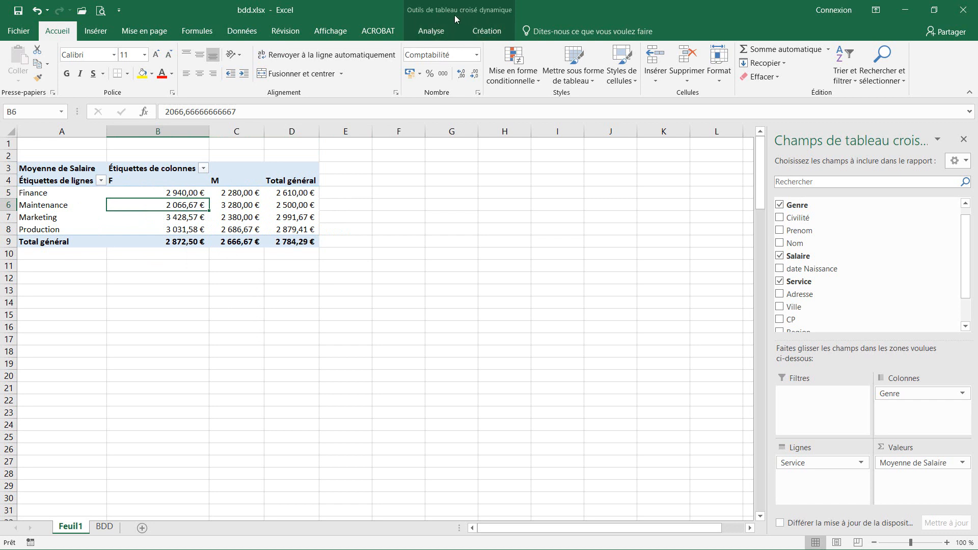
- Try blue, green and grey medium styles with solid-coloured headers on the pivot table
click(441, 31)
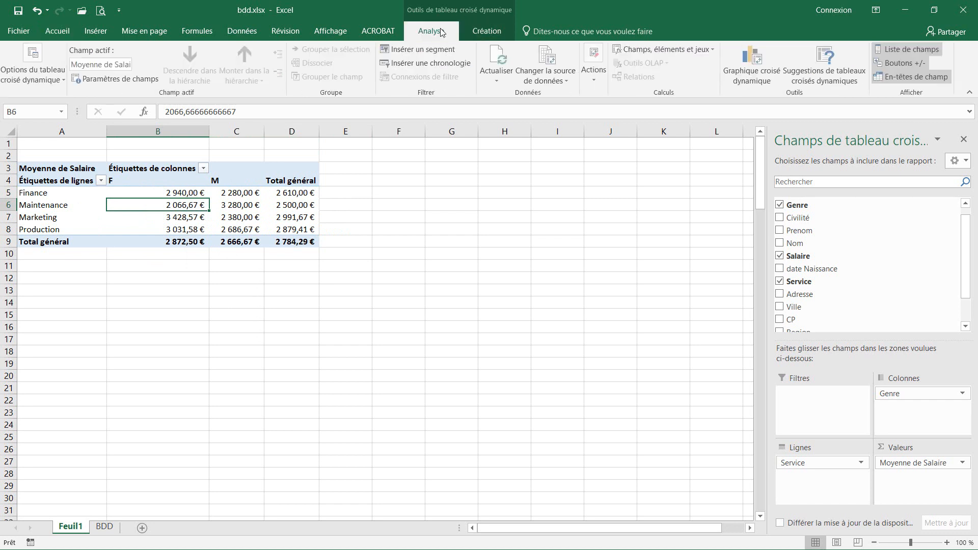
click(487, 32)
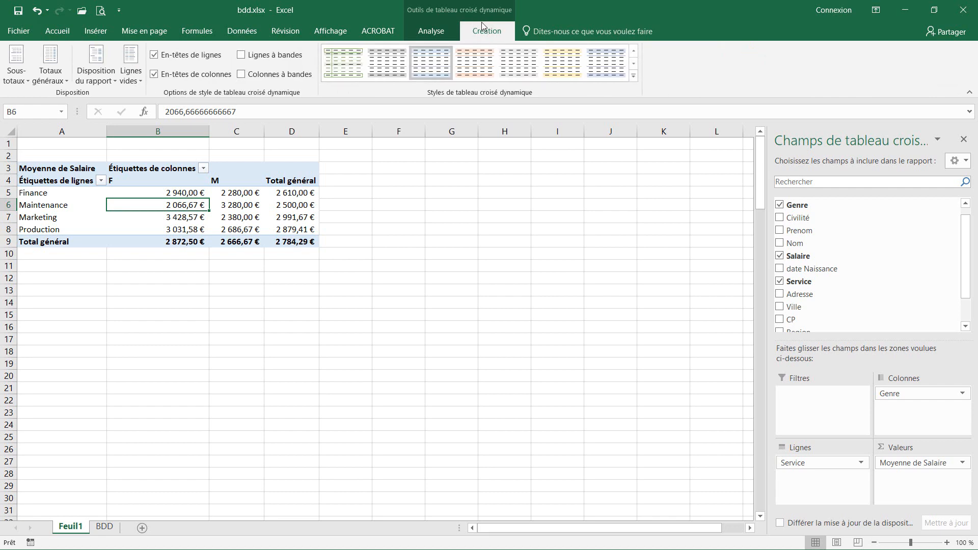
click(634, 75)
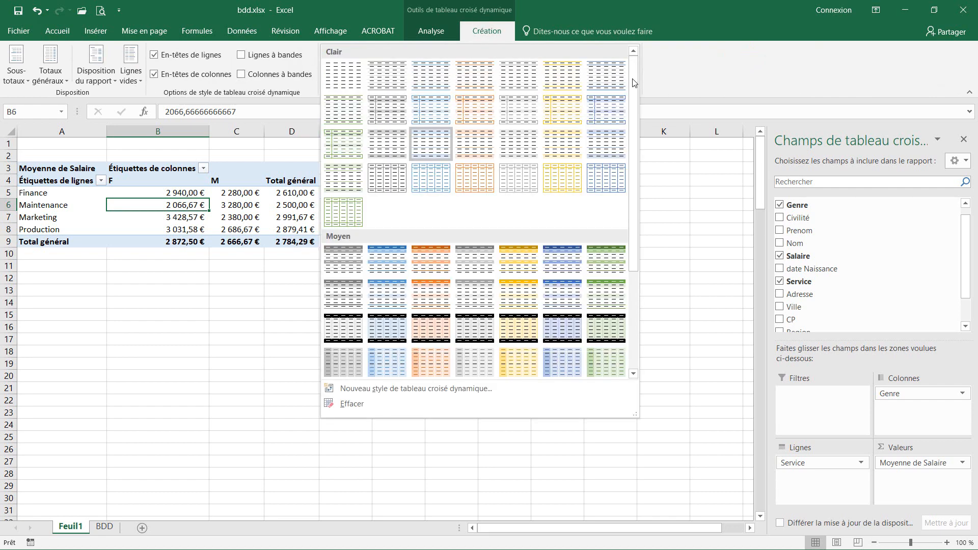
scroll(572, 235, down, 3)
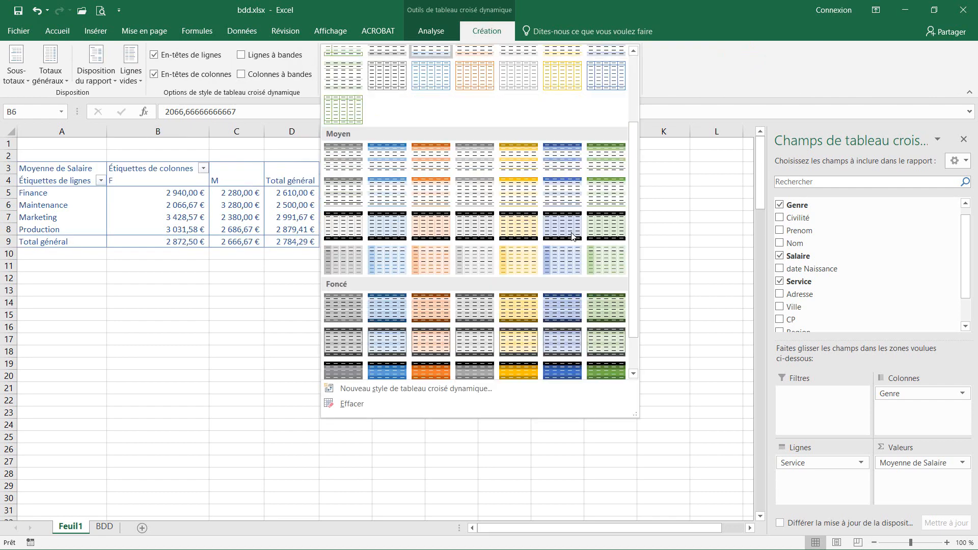
click(380, 186)
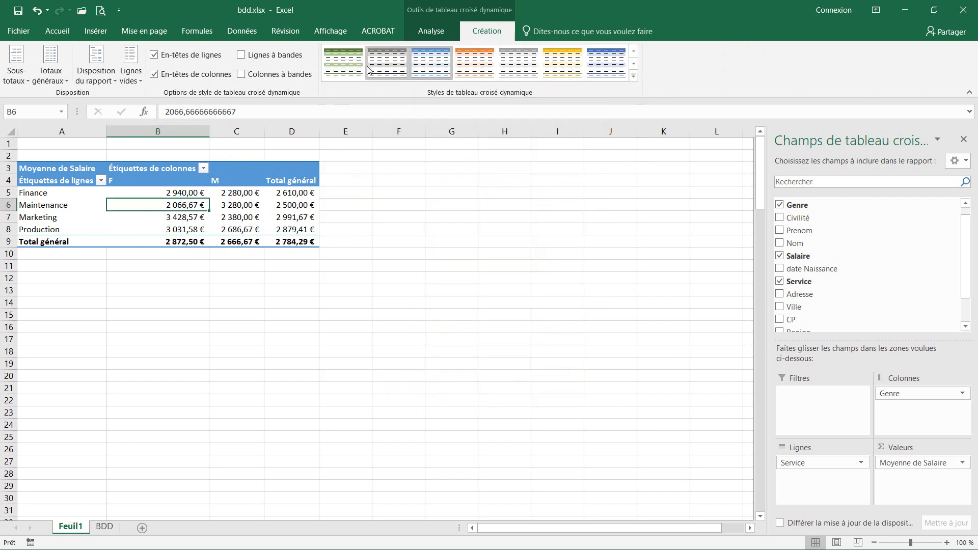
click(345, 60)
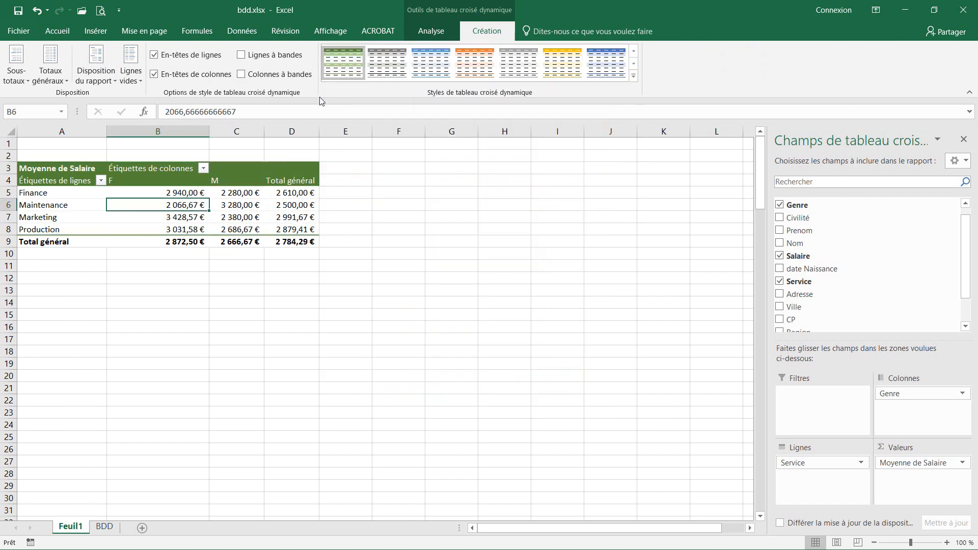
click(382, 66)
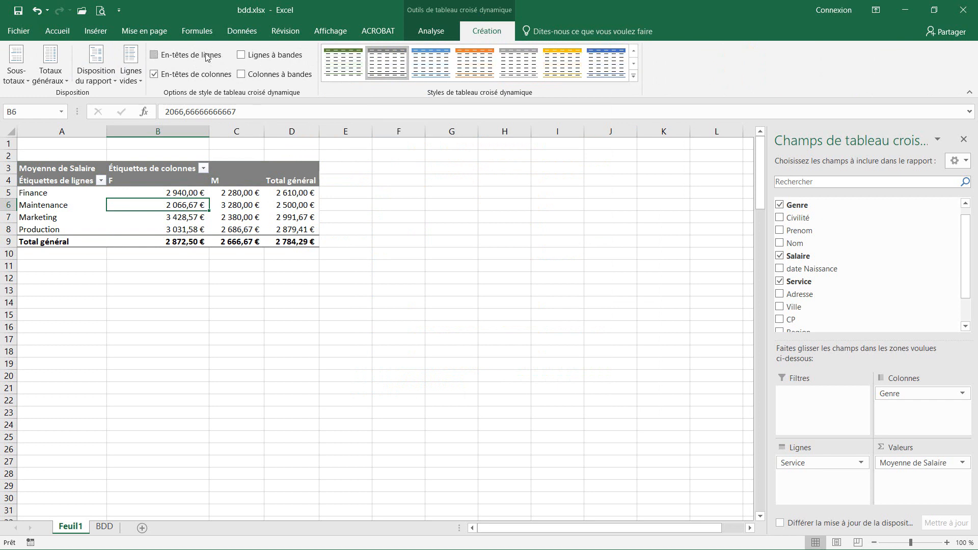
- Turn on banded rows for the pivot table, and apply the light grey style with cell borders
click(242, 55)
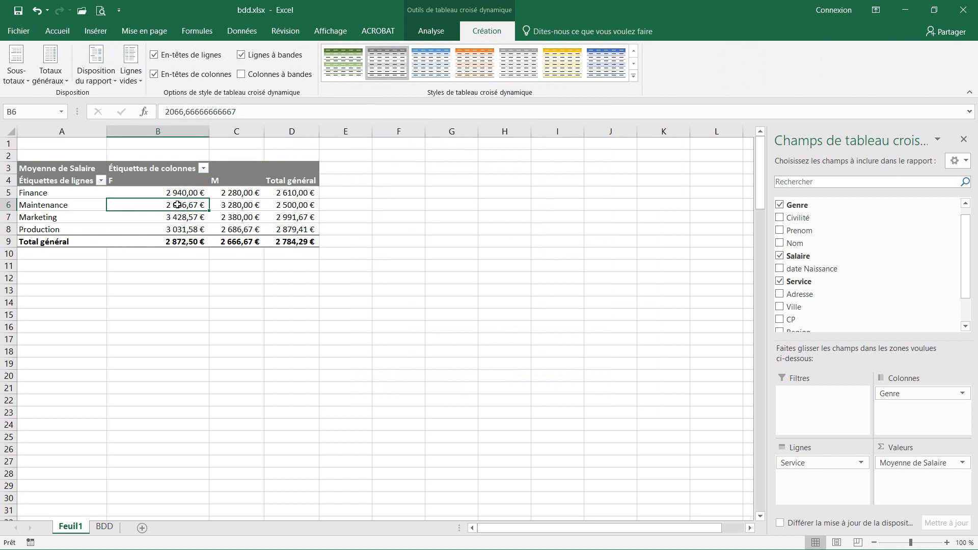
click(633, 76)
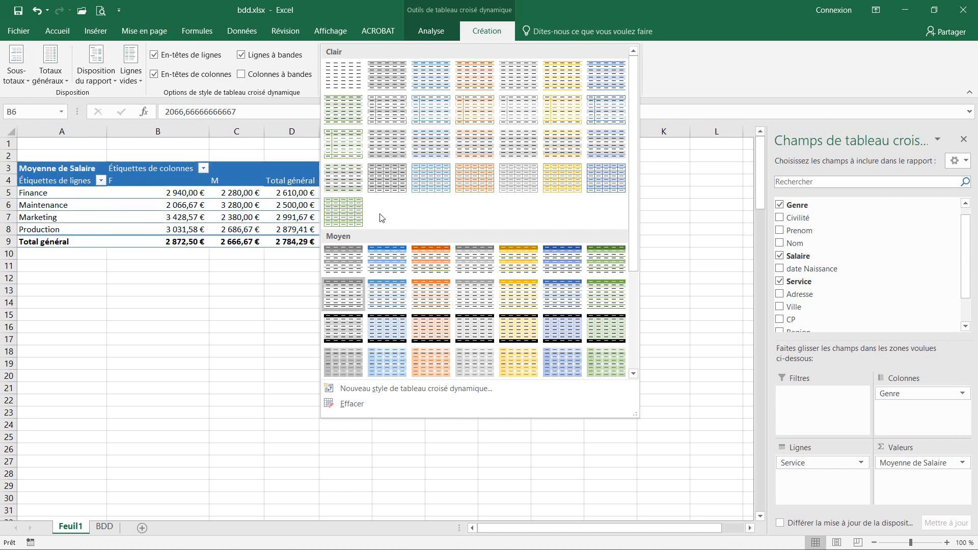
click(384, 175)
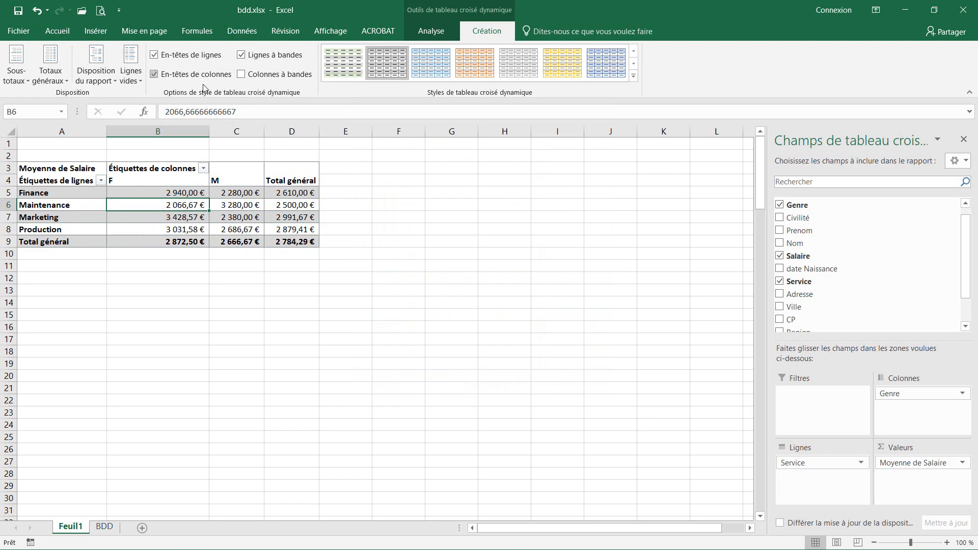
- Try the pivot table without column header formatting and without grand totals, restoring each option after the trial
click(154, 74)
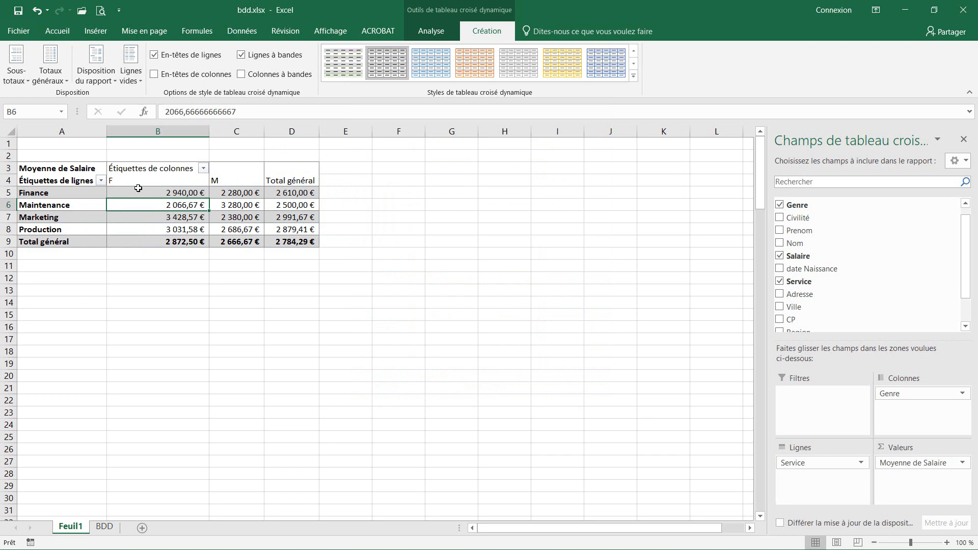
click(153, 74)
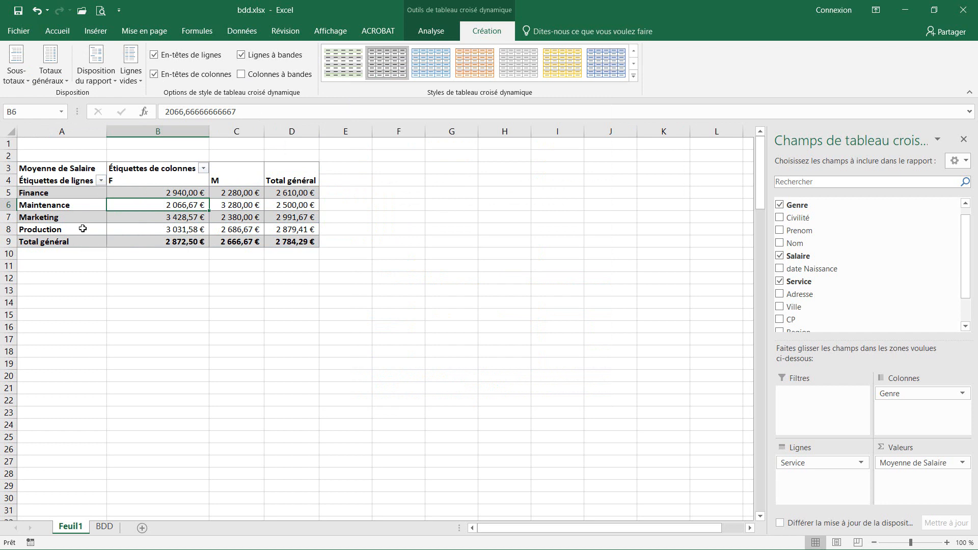
click(53, 83)
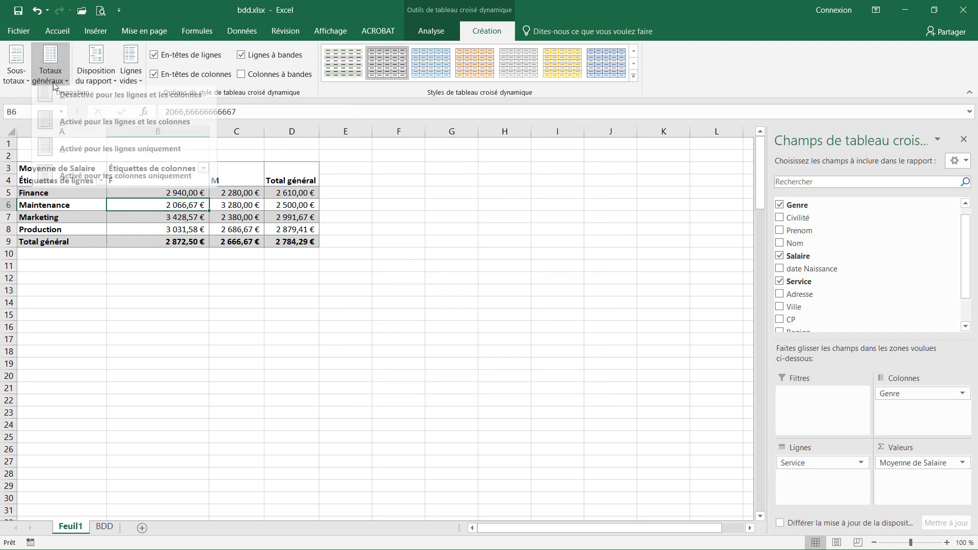
click(62, 103)
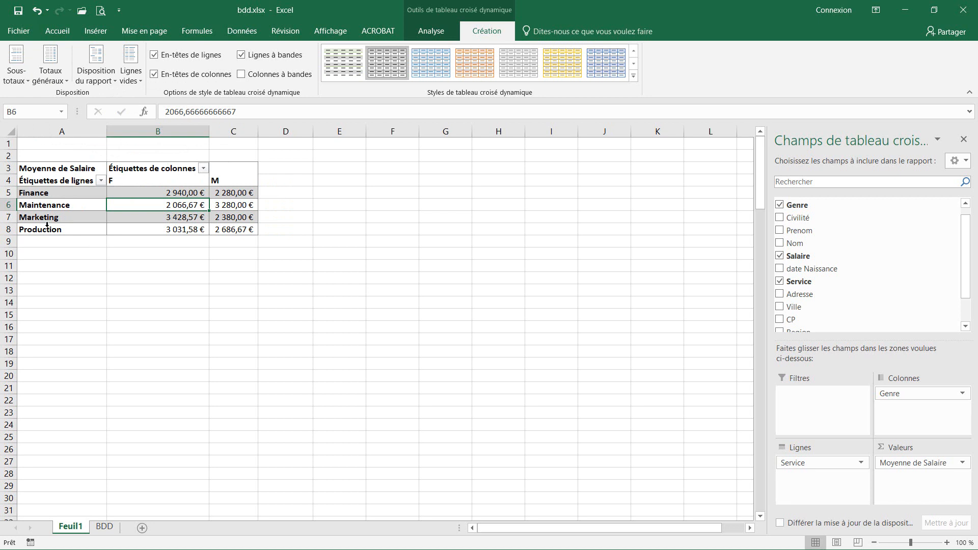
click(51, 76)
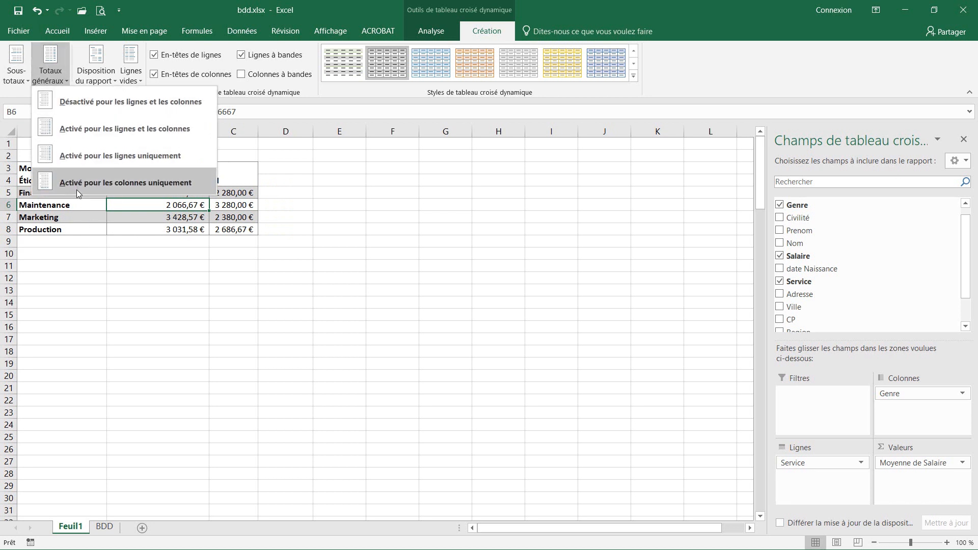
click(87, 133)
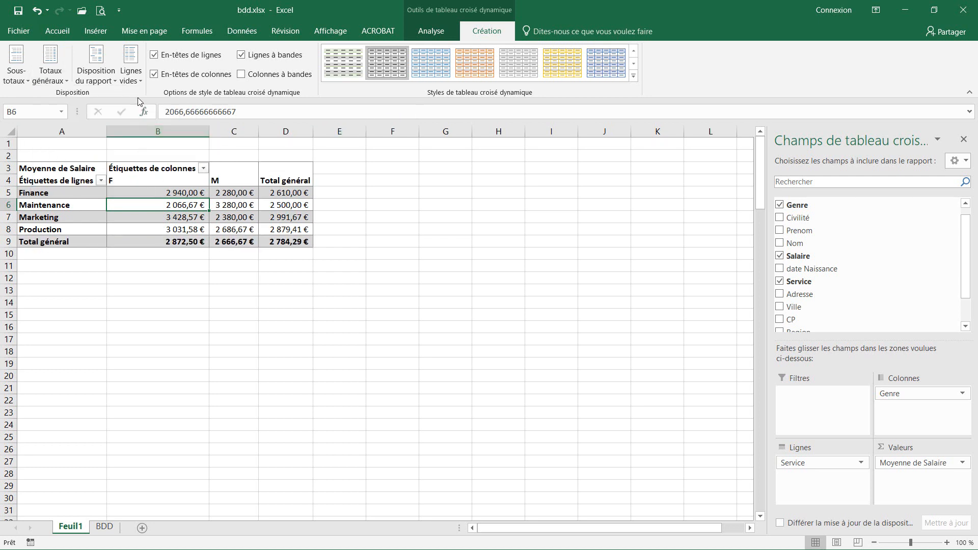
- Insert a clustered column pivot chart, place it beside the pivot table, and reduce its height to about 6,03 cm
click(430, 30)
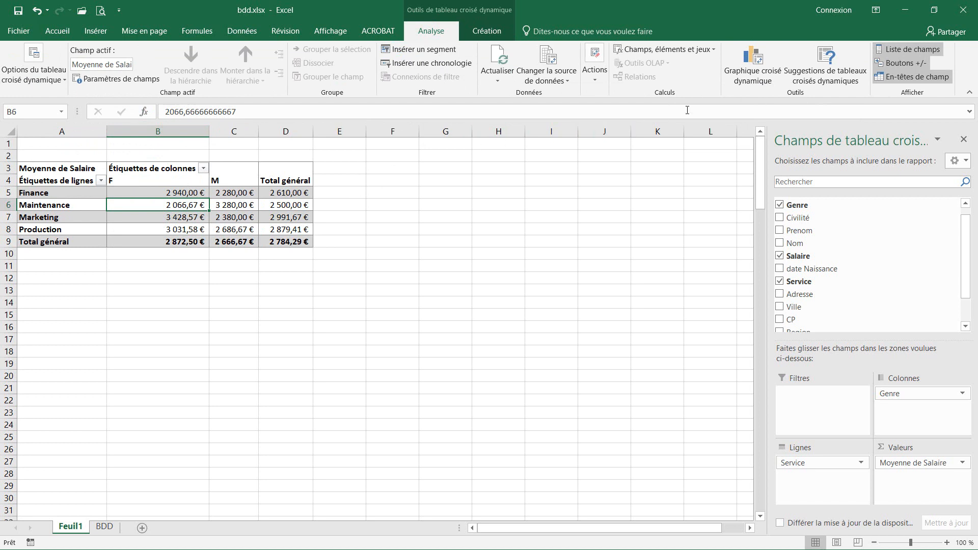
click(748, 66)
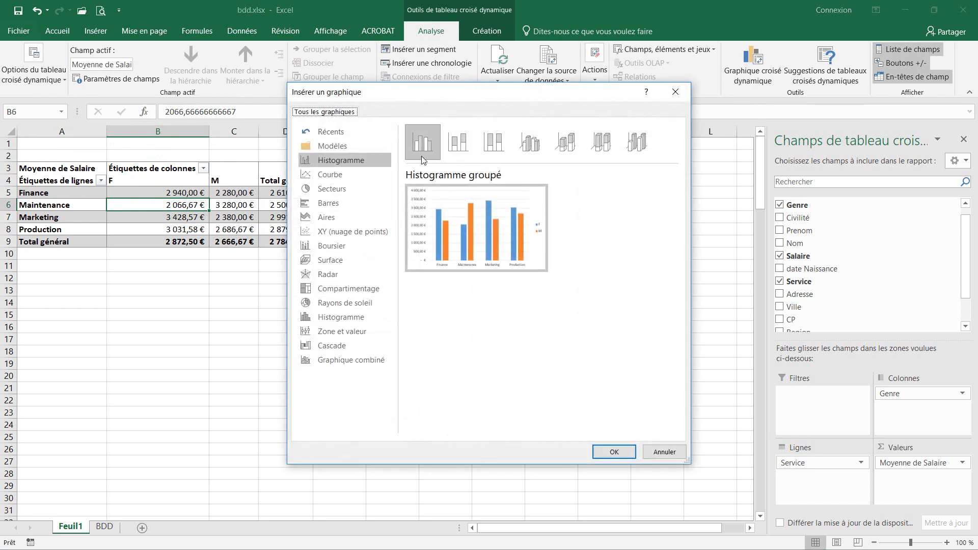
click(428, 218)
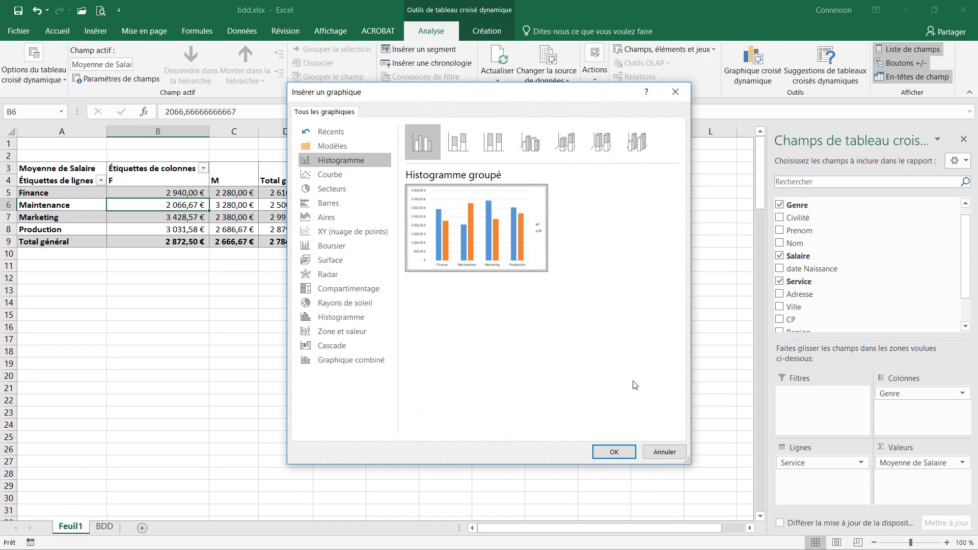
click(615, 455)
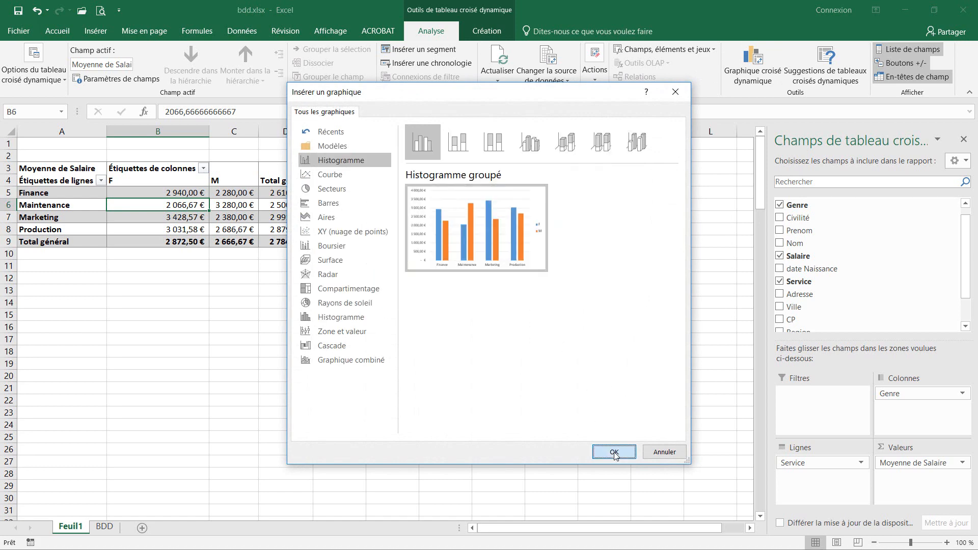
mouse_move(440, 238)
mouse_down()
mouse_move(542, 214)
mouse_move(561, 183)
mouse_move(542, 148)
mouse_up()
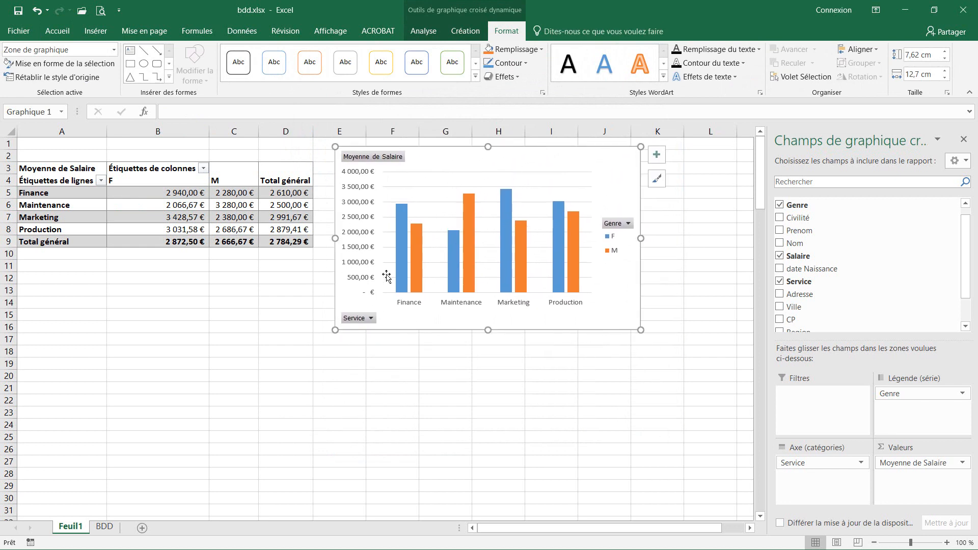
drag(487, 330, 495, 291)
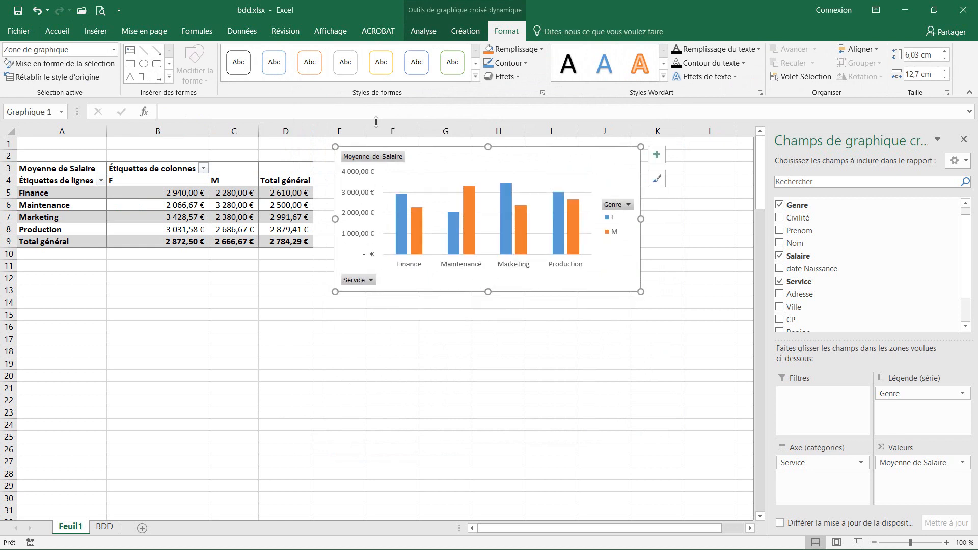
- Apply the dark-background chart style to the pivot chart, and enlarge its height down to about row 15
click(451, 29)
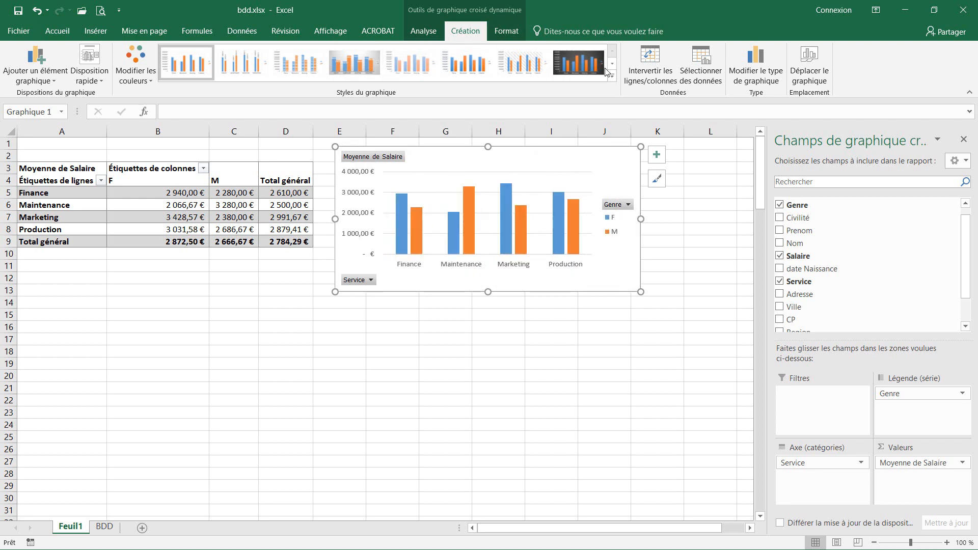
click(586, 65)
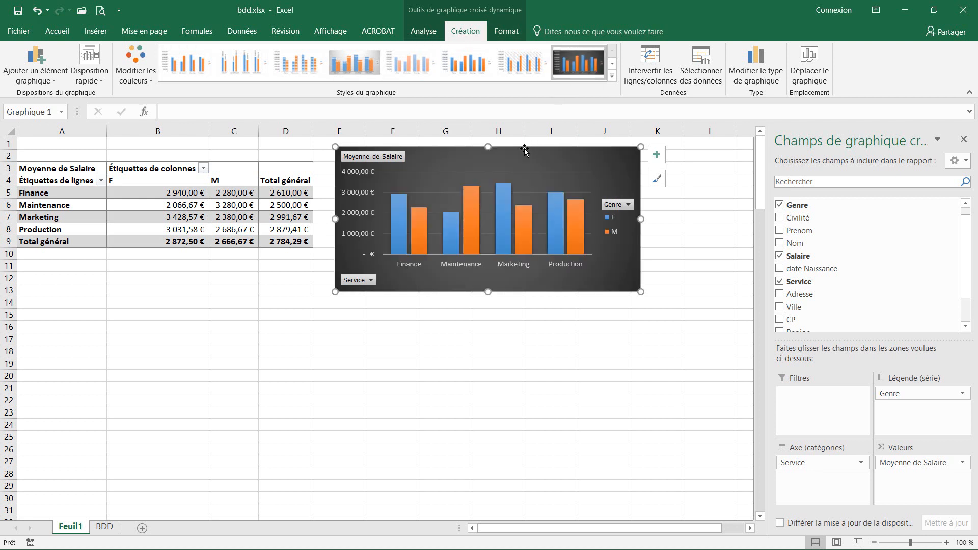
drag(641, 292, 638, 321)
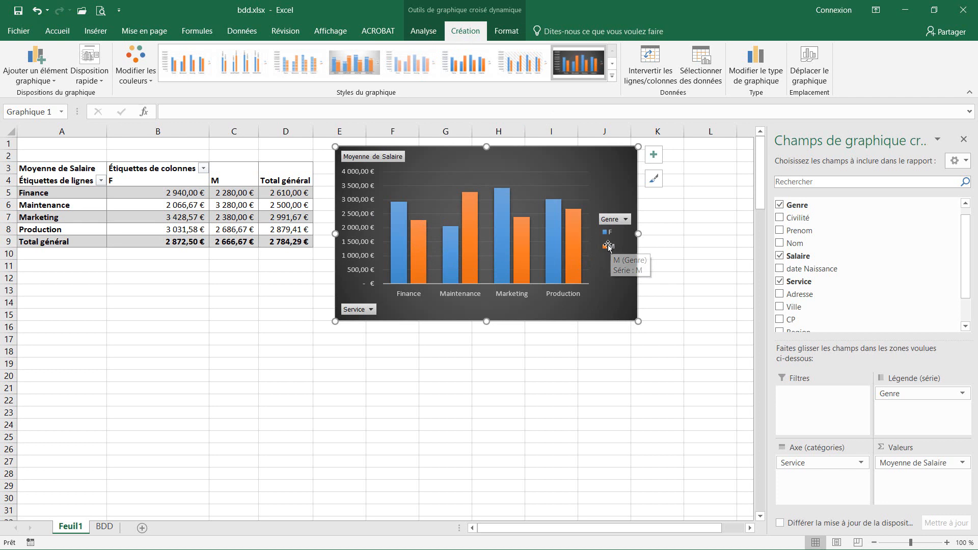
- Fill the chart's M series columns with a dark theme blue
click(419, 244)
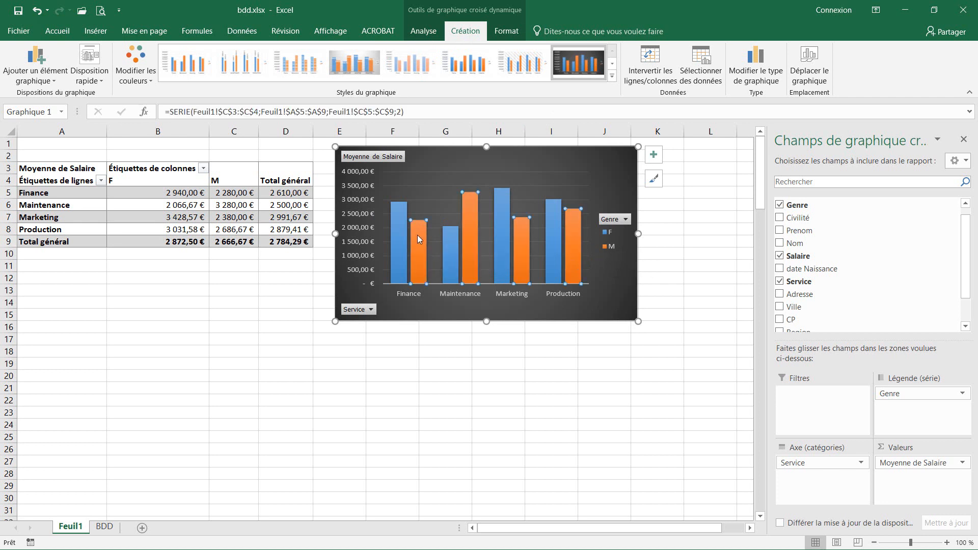
click(506, 31)
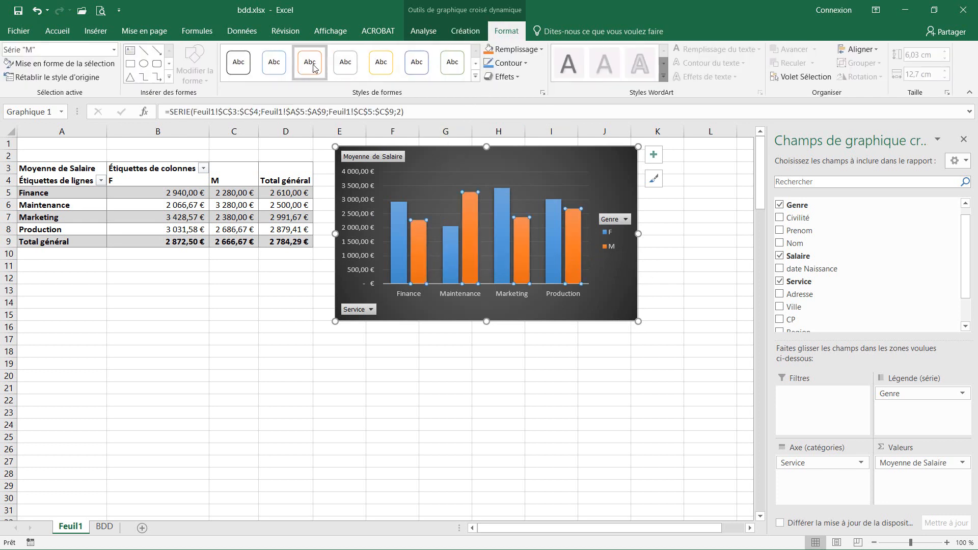
click(475, 82)
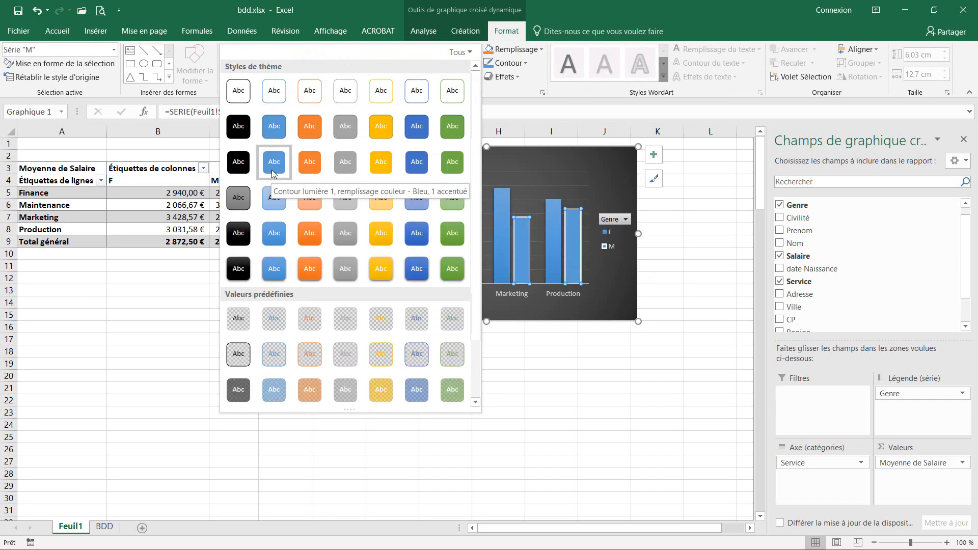
click(514, 49)
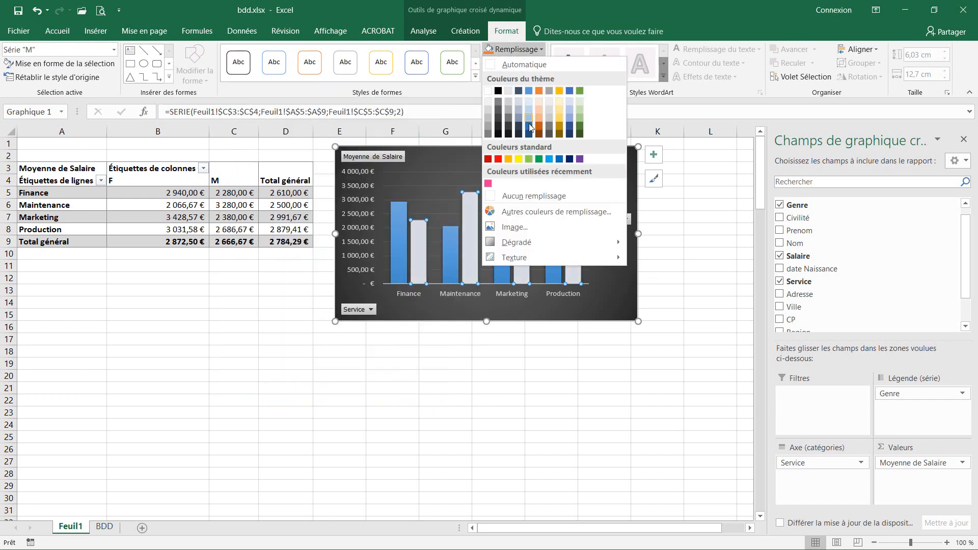
click(529, 125)
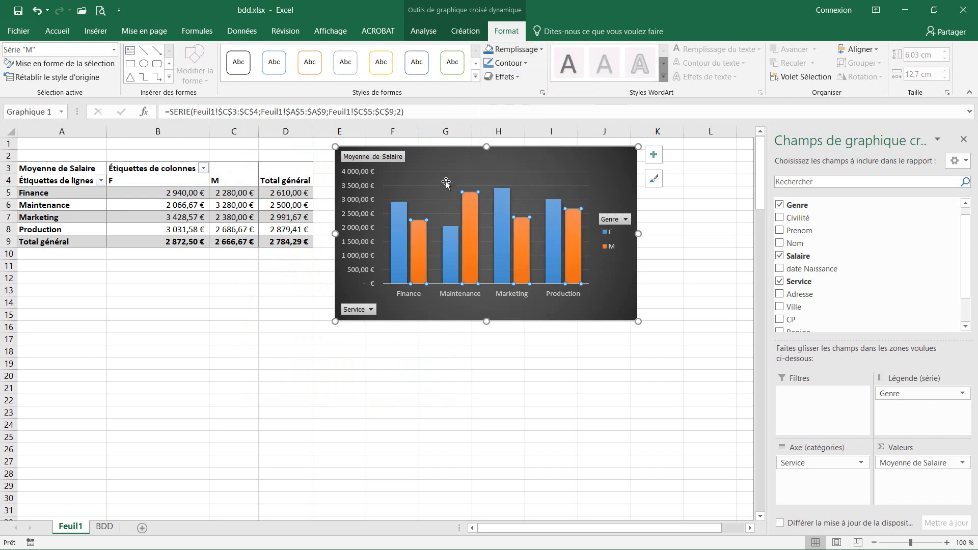
- Fill the chart's F series columns with the recently used pink, and deselect the chart
click(403, 233)
click(513, 49)
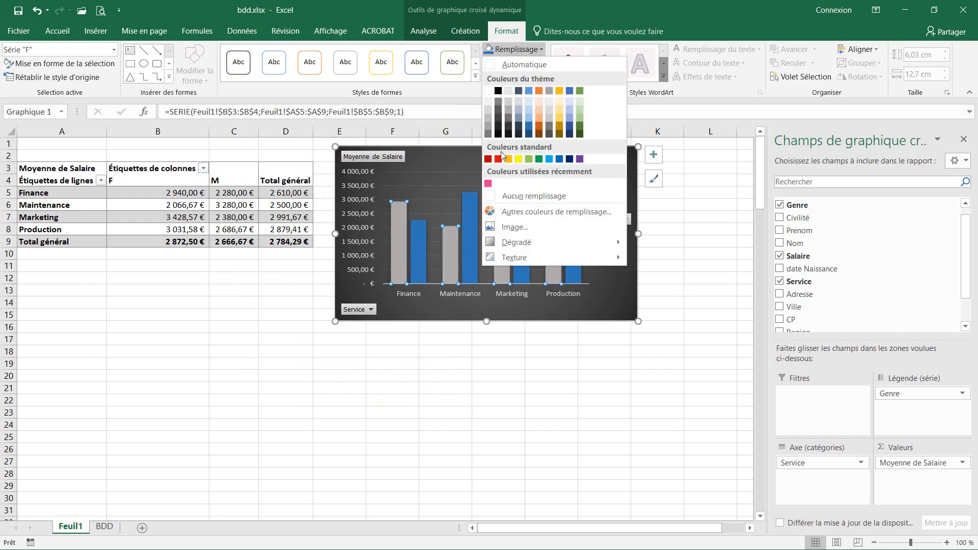
click(489, 184)
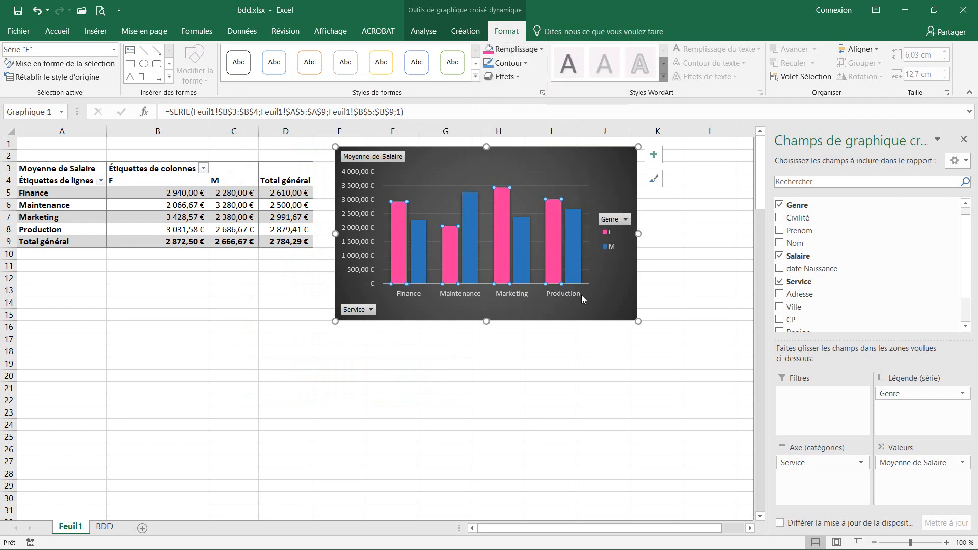
click(604, 364)
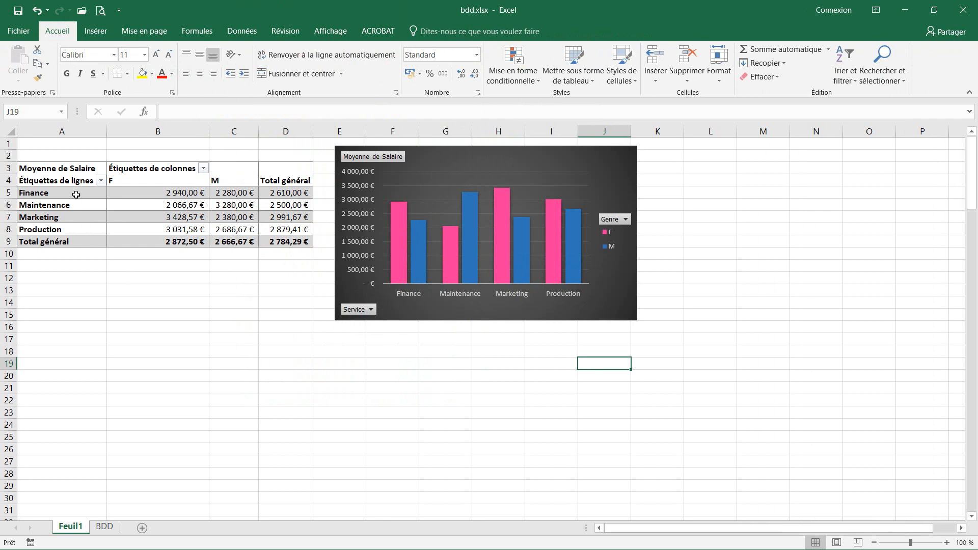
- Filter the pivot table's column labels to exclude F and keep only M
click(204, 169)
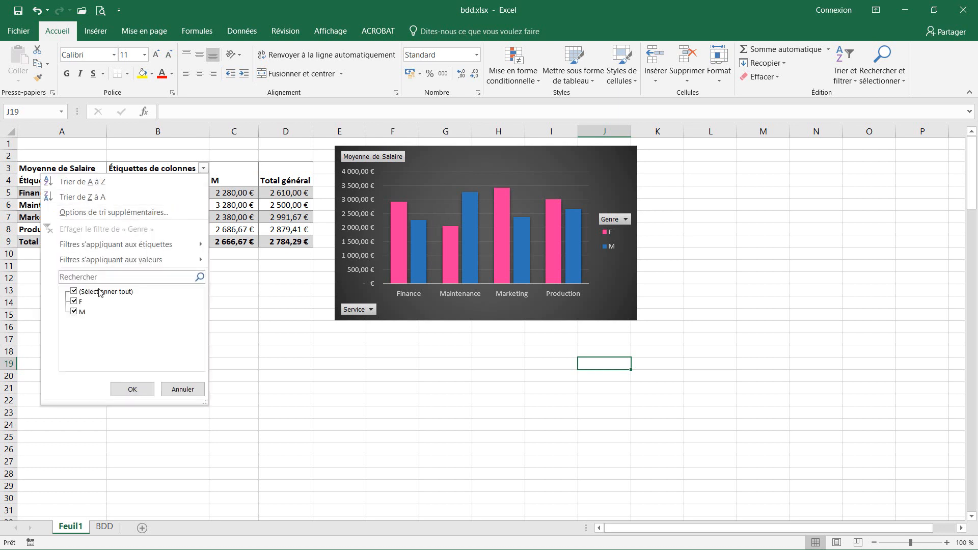
click(75, 302)
click(132, 390)
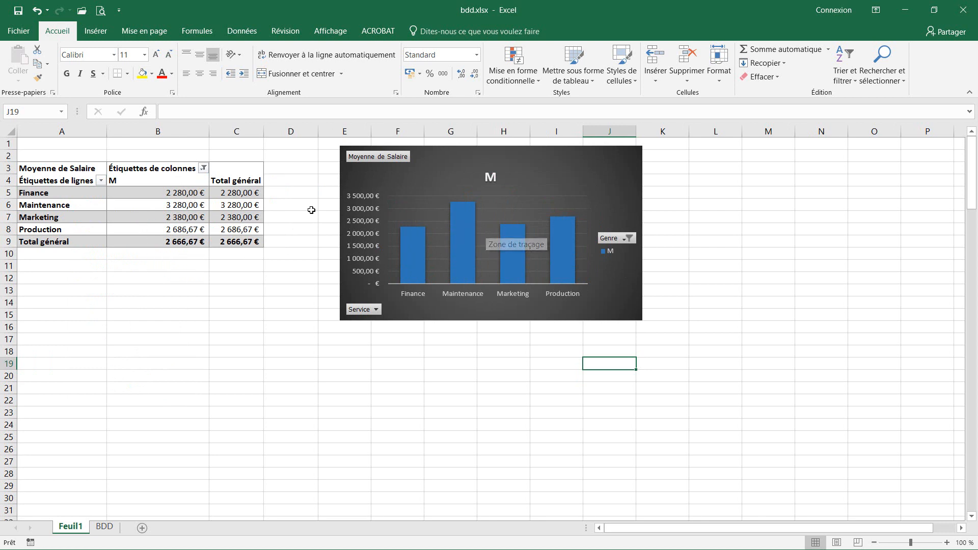
- Reselect all values in the pivot chart's Genre filter to include both F and M
click(375, 310)
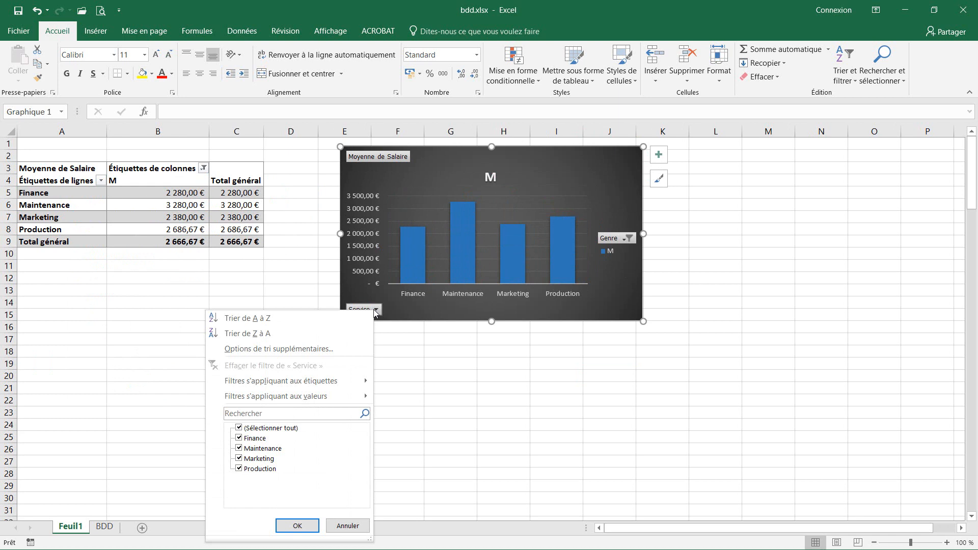
click(629, 238)
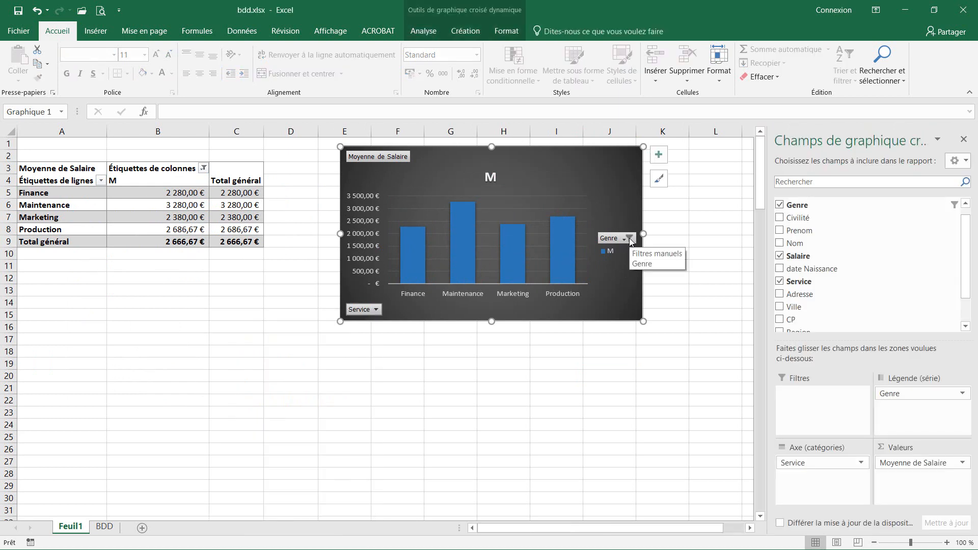
click(628, 238)
click(498, 358)
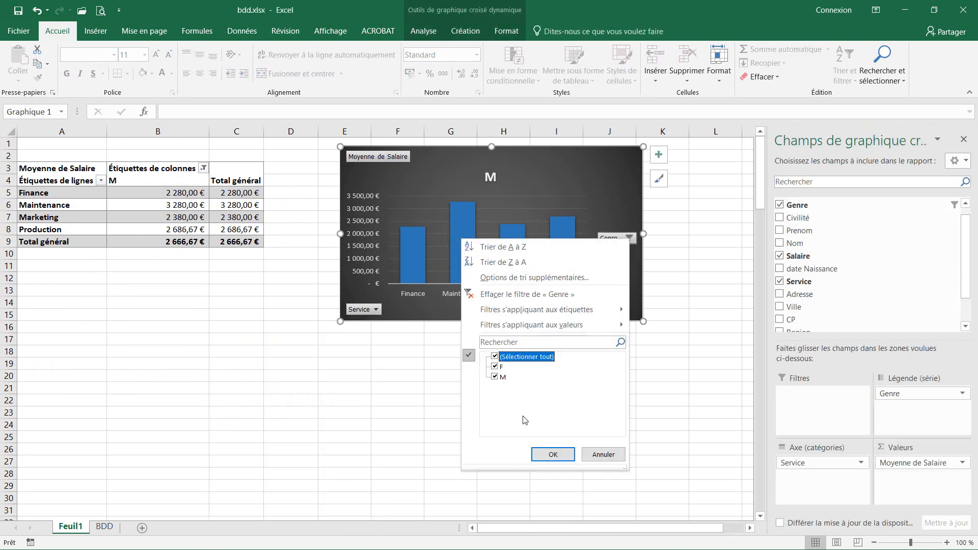
click(553, 455)
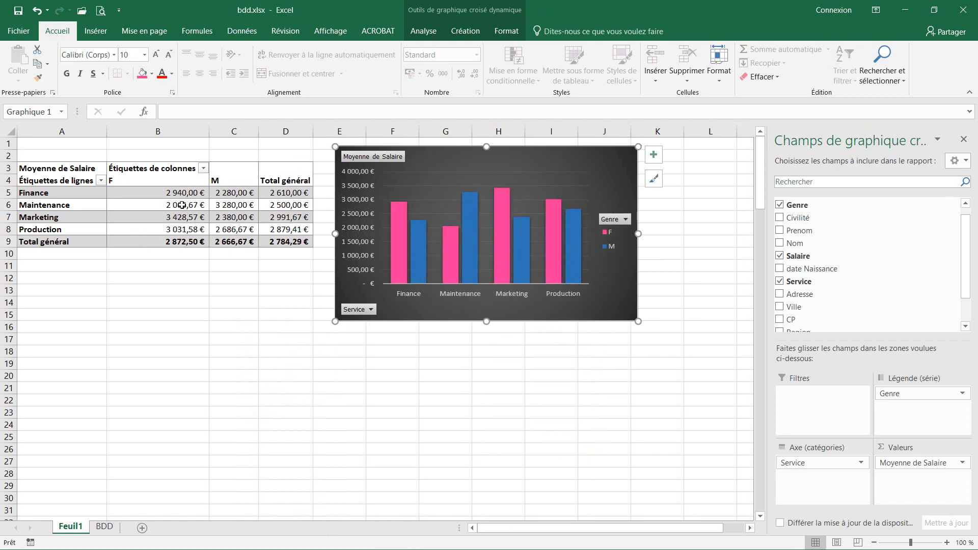
- Rename the pivot table's column labels header in B3 to "Genre"
click(141, 169)
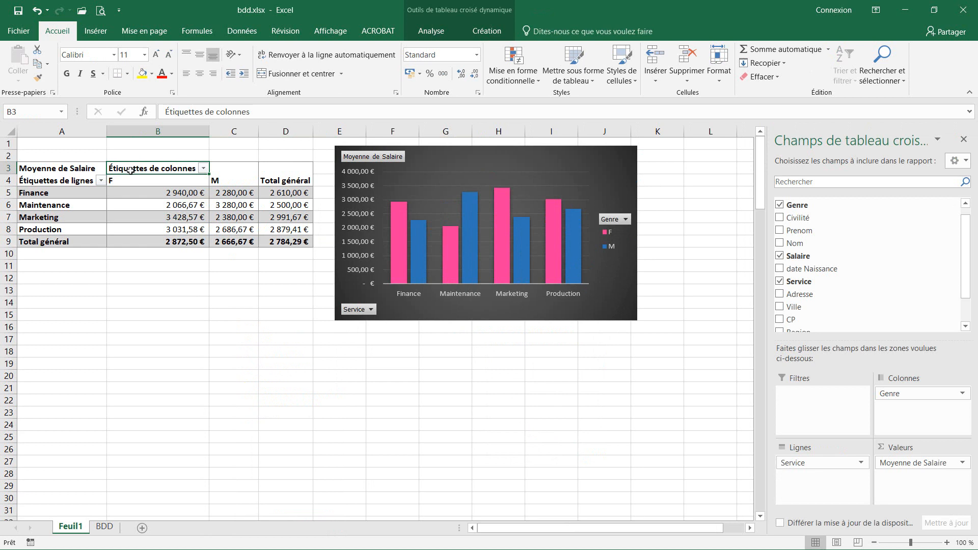
drag(256, 111, 143, 116)
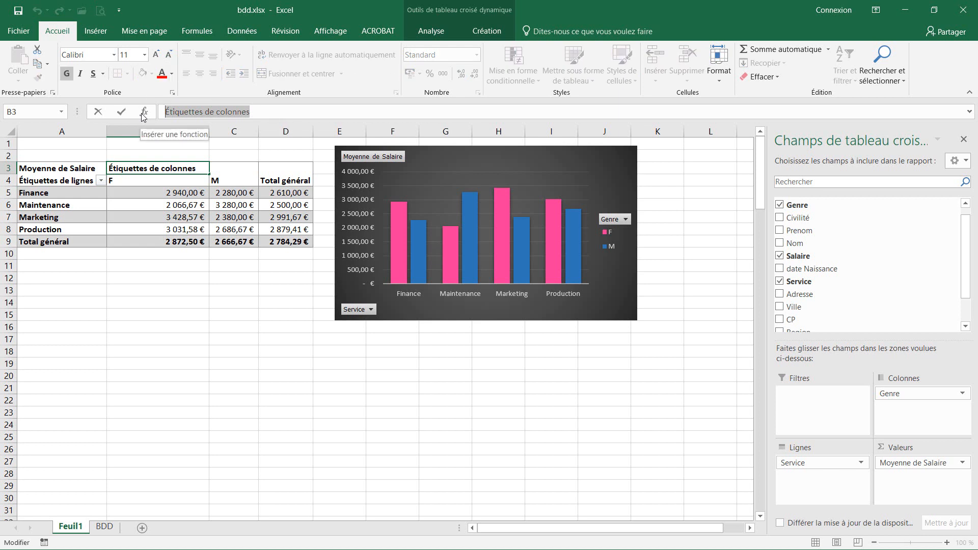
text(Gen)
text(re)
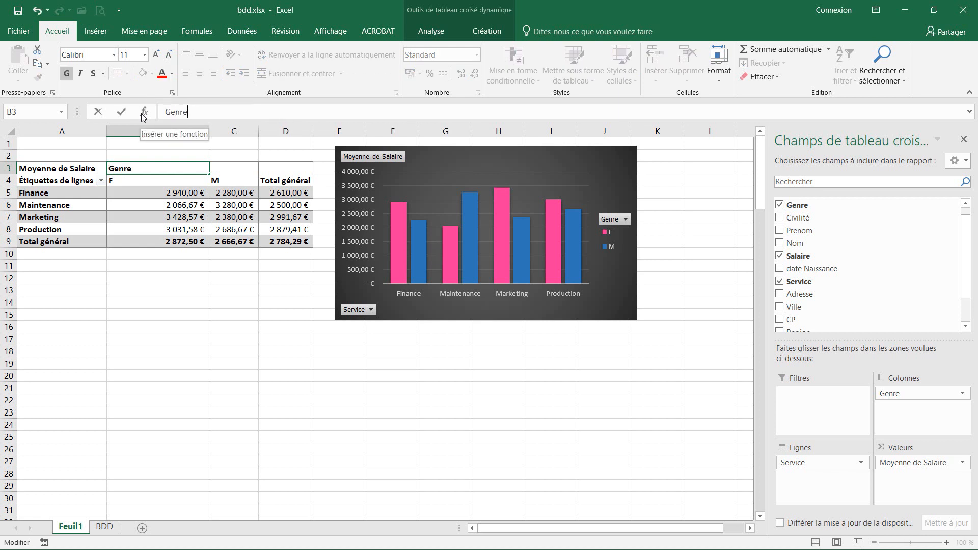
- Rename the pivot table's row labels header in A4 to "Services"
click(39, 179)
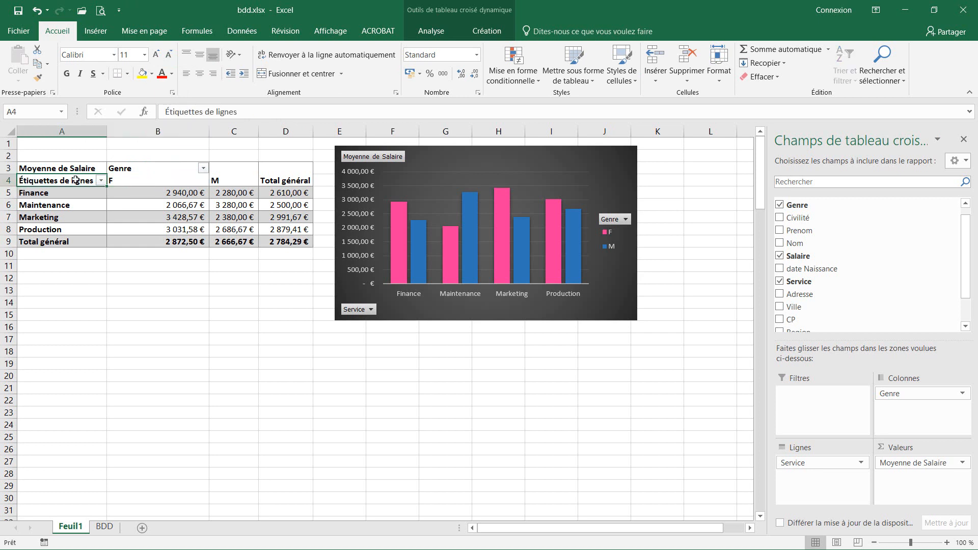
text(Services)
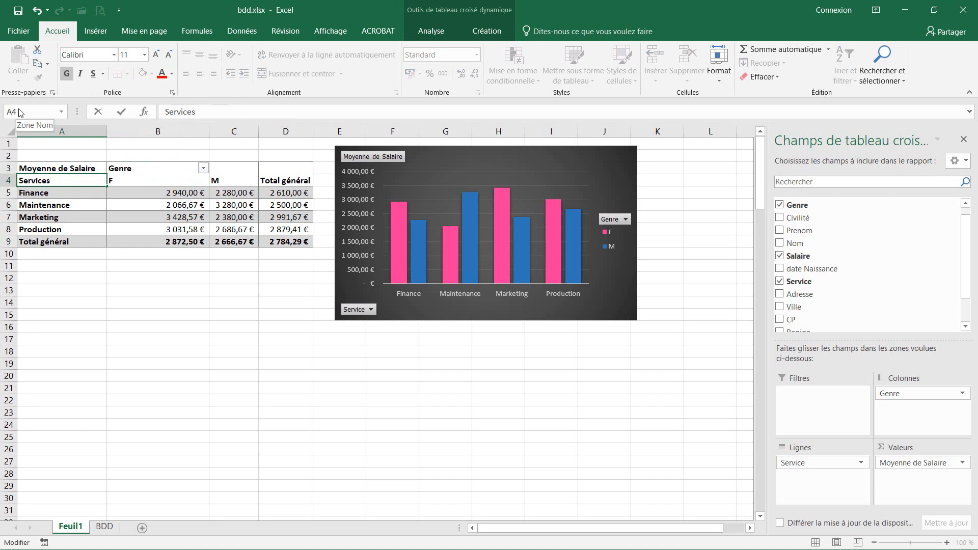
key(Return)
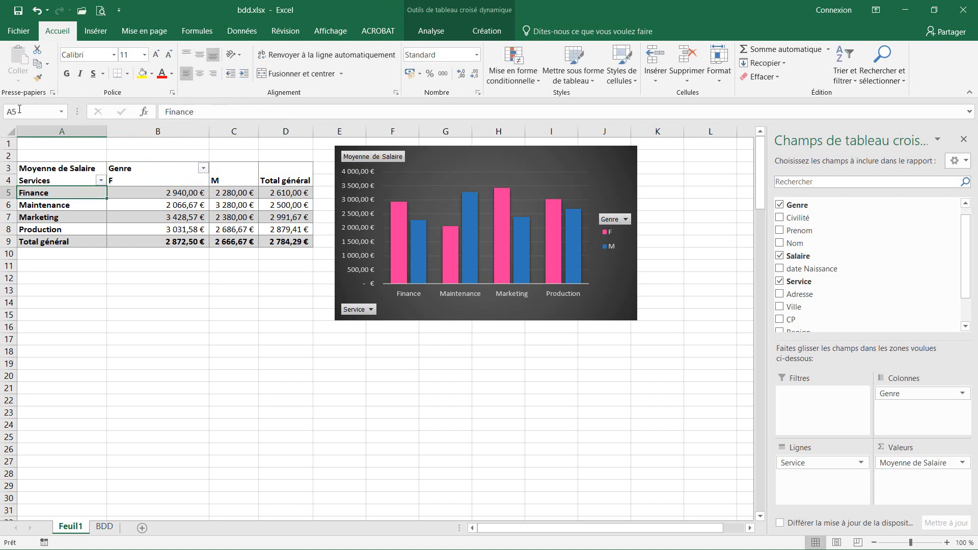
- Rename the pivot table's value header in A3 to "Moy de Salaire"
click(84, 167)
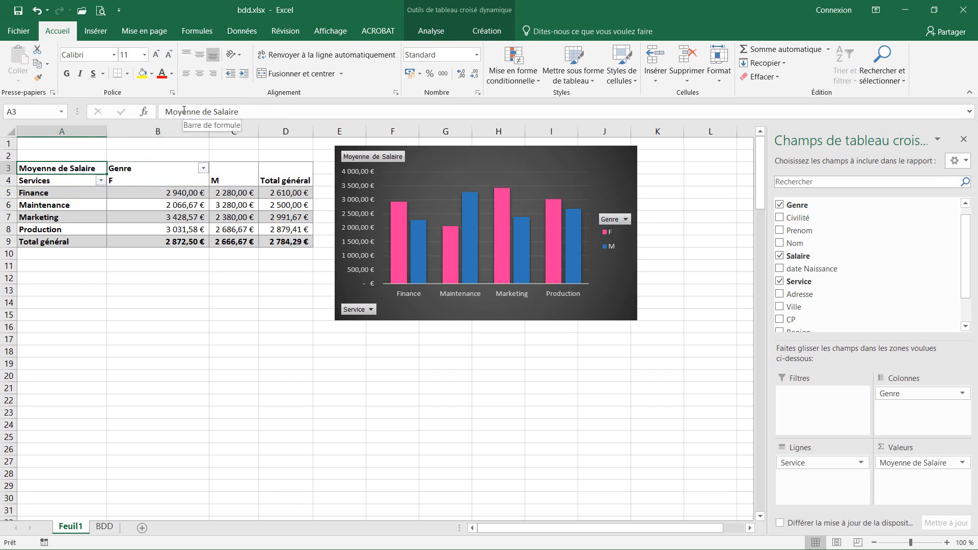
drag(182, 110, 198, 110)
key(BackSpace)
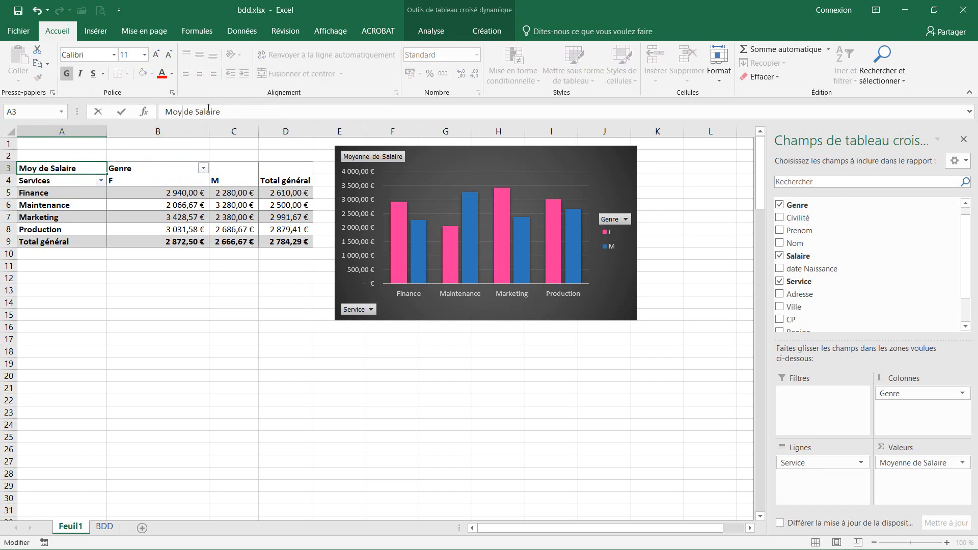
click(138, 204)
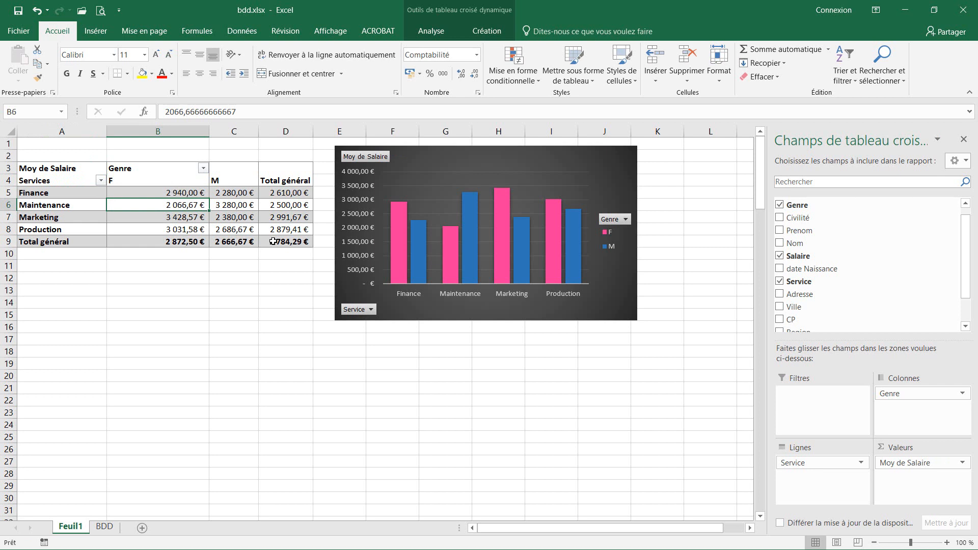
click(202, 276)
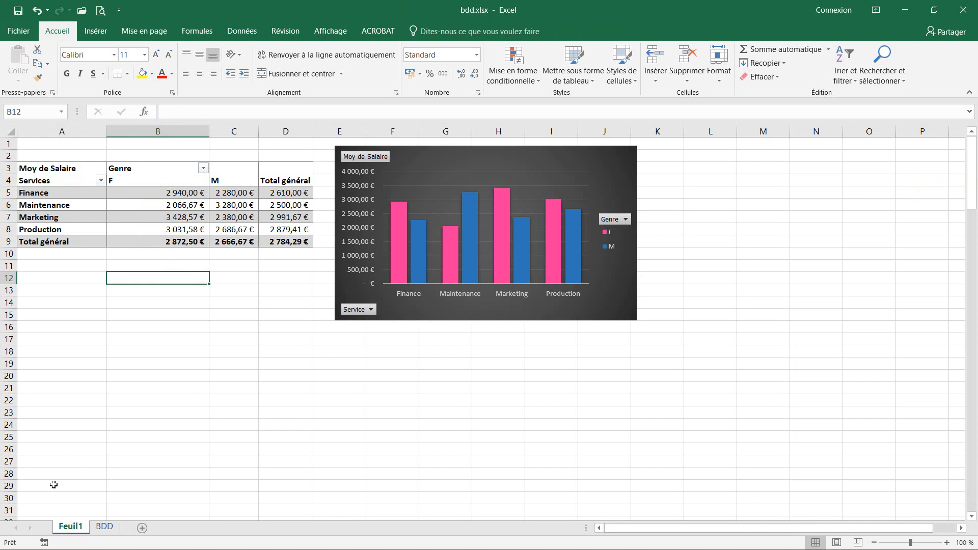
- Rename the pivot table's worksheet Feuil1 as "TCD1"
double_click(67, 527)
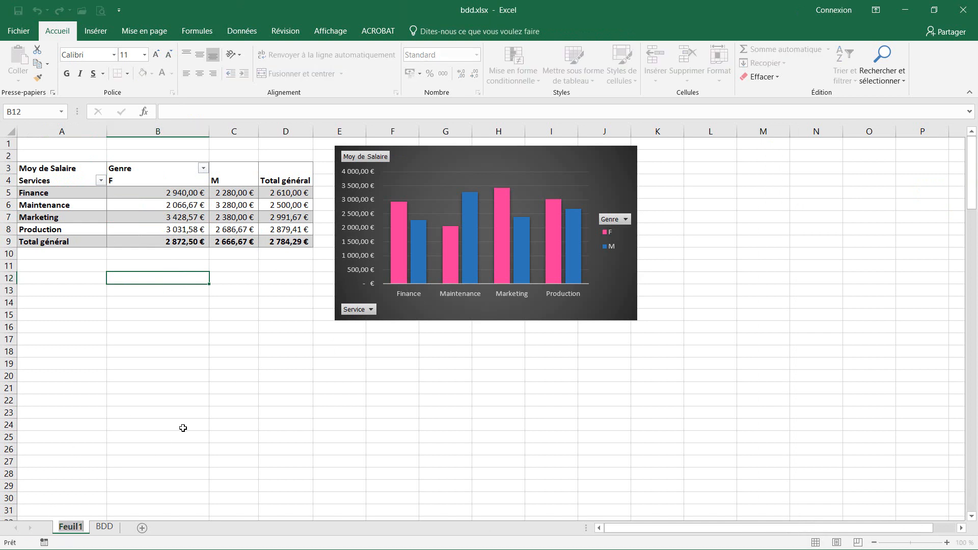
text(T)
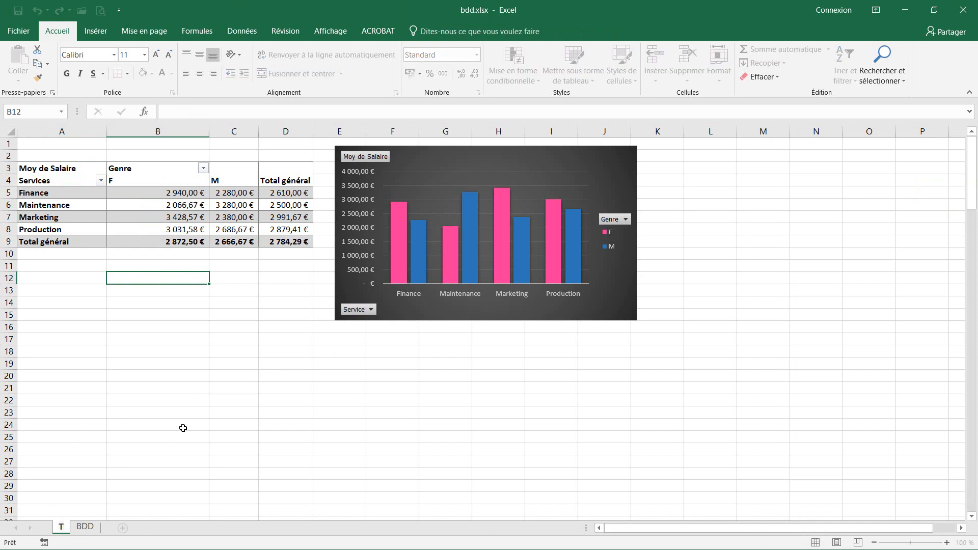
text(CD1)
click(209, 390)
click(208, 398)
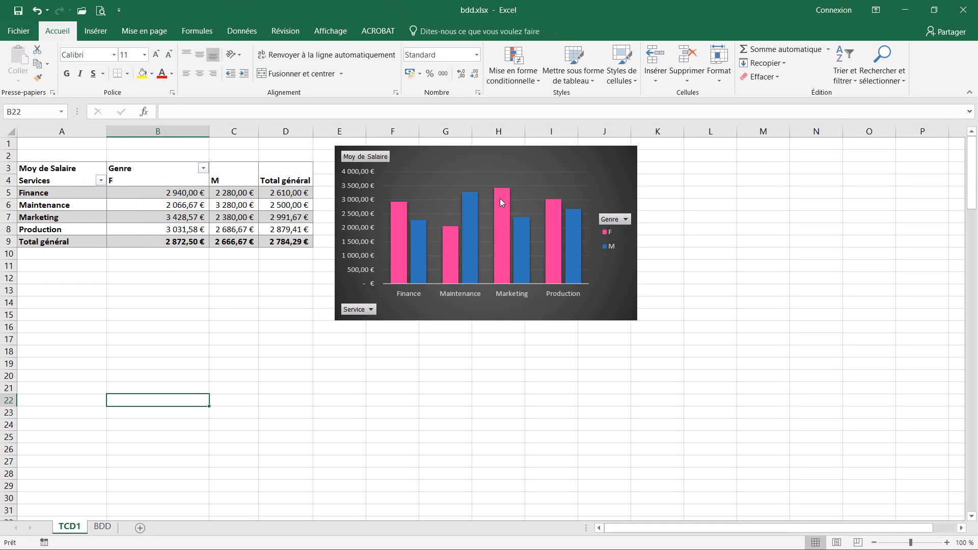
- Move the pivot chart directly below the pivot table, with its upper edge at about row 12
drag(509, 153, 391, 259)
drag(441, 219, 263, 276)
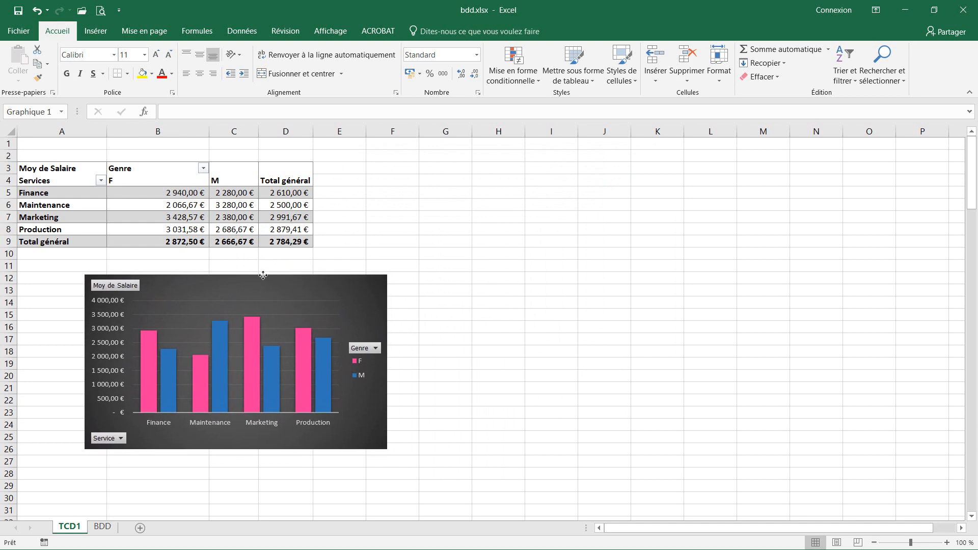
click(406, 216)
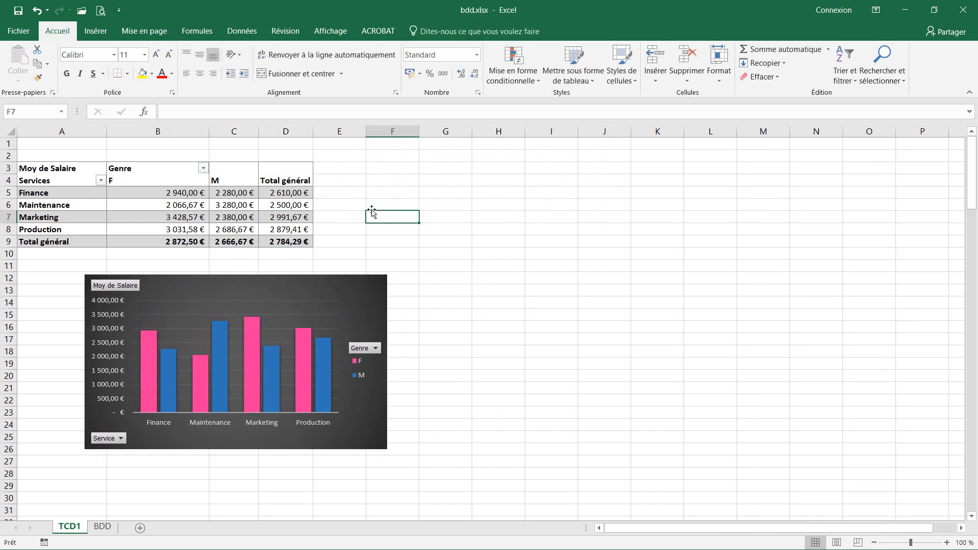
- Show the source records behind the Finance service's M average salary on a separate detail sheet
click(233, 197)
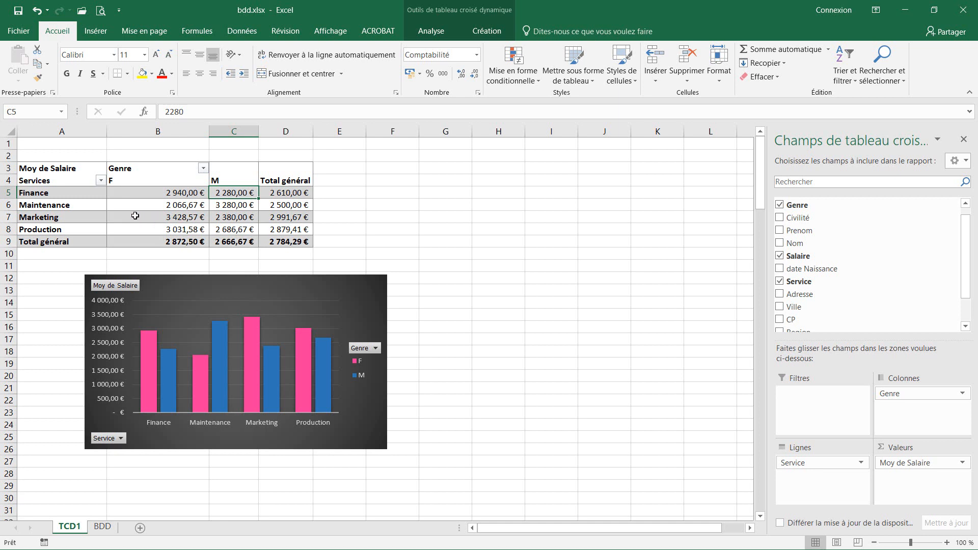
mouse_move(136, 216)
mouse_move(226, 193)
double_click(236, 193)
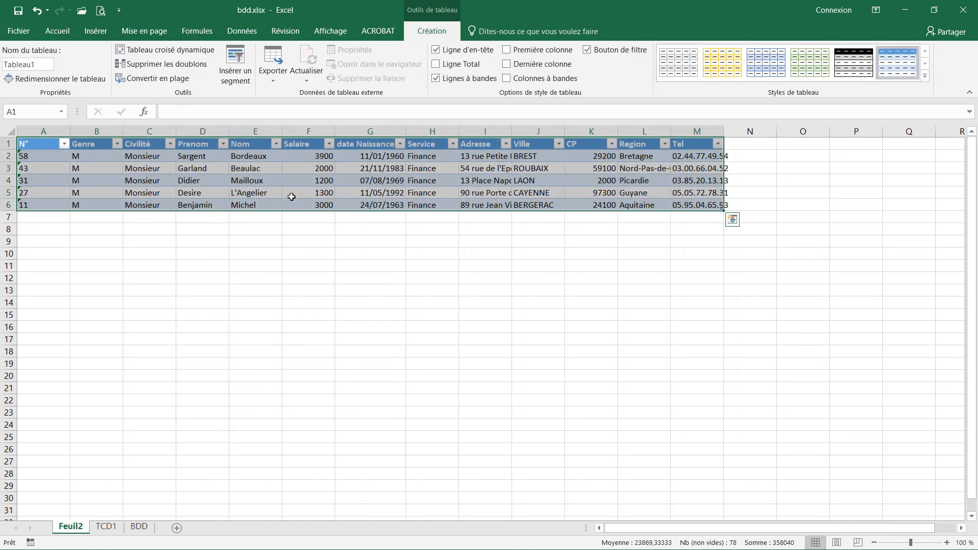
click(311, 244)
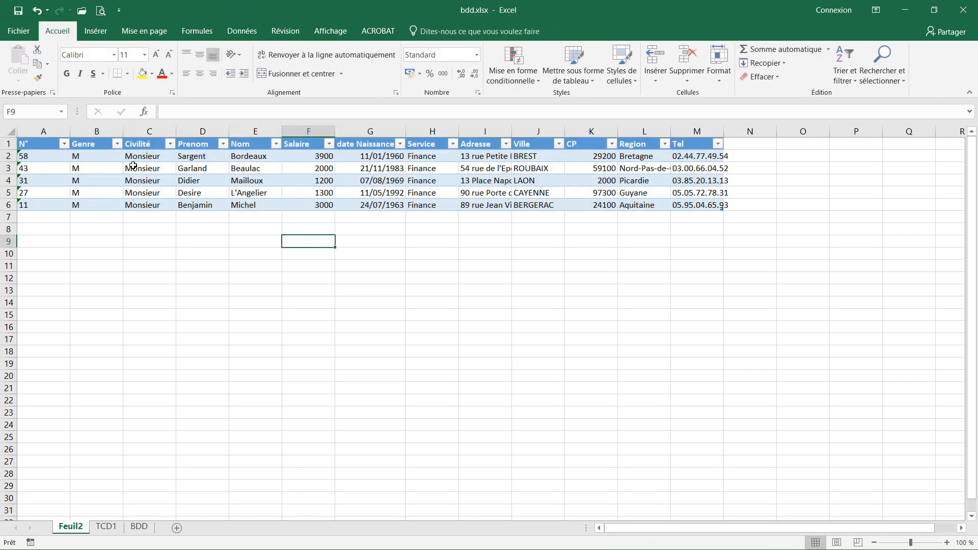
- Examine the Genre and Service columns of the Finance detail table and compare its records with the BDD sheet
drag(112, 155, 112, 203)
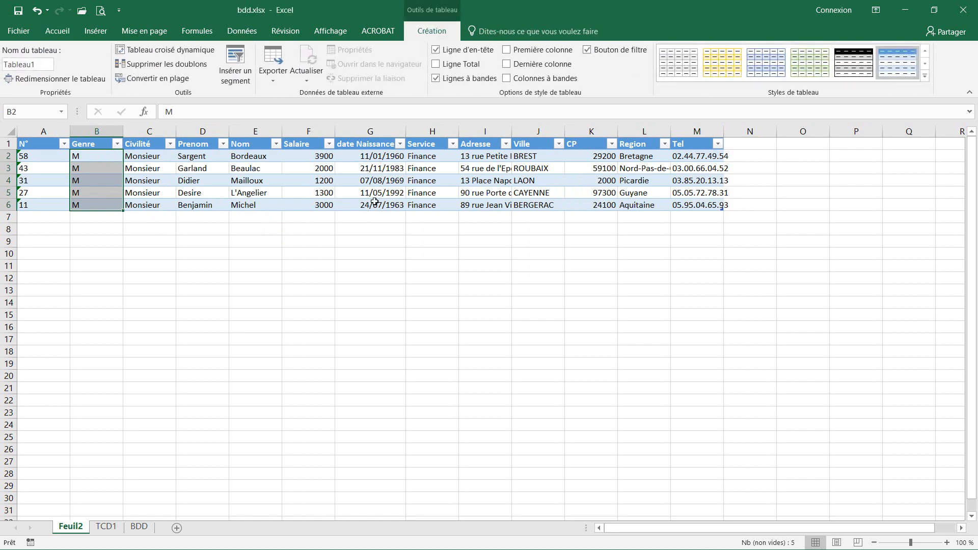
drag(440, 156, 454, 205)
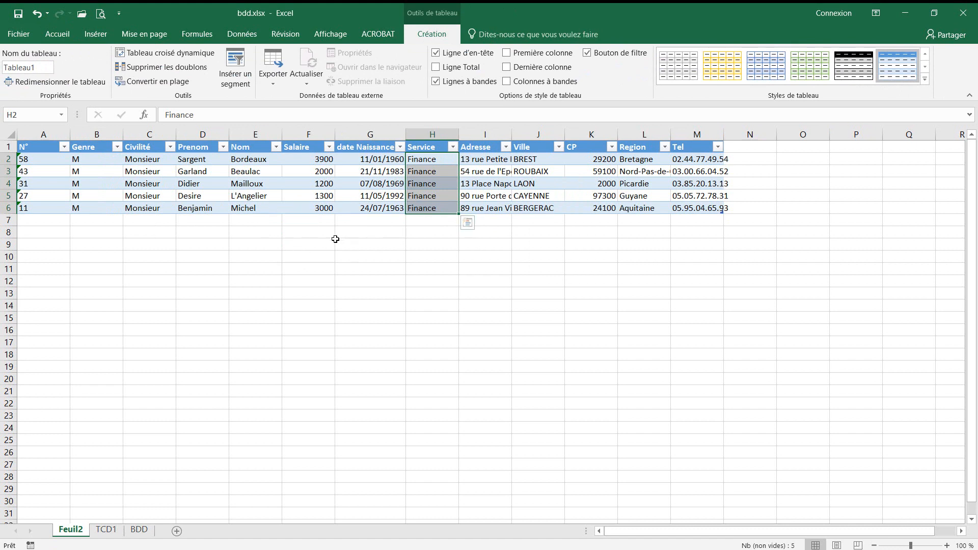
click(270, 232)
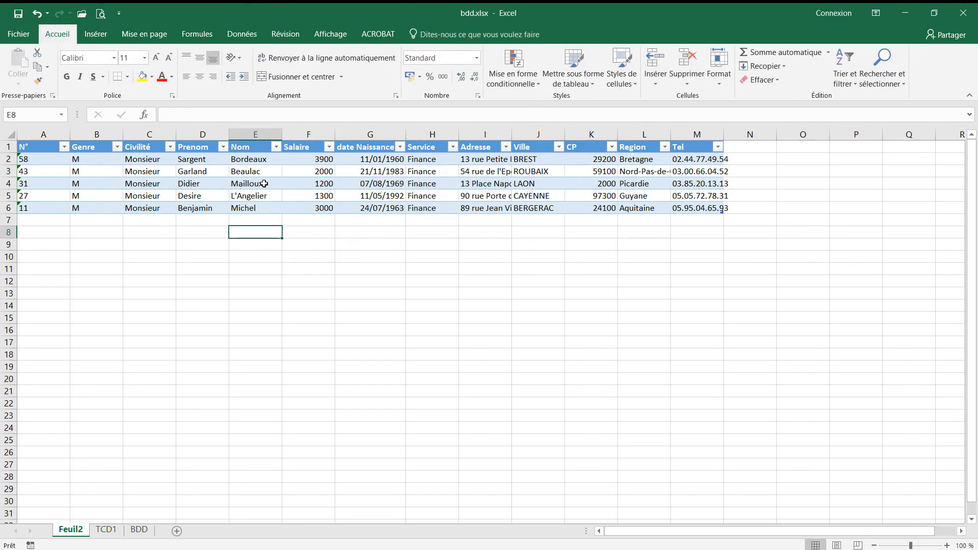
click(393, 184)
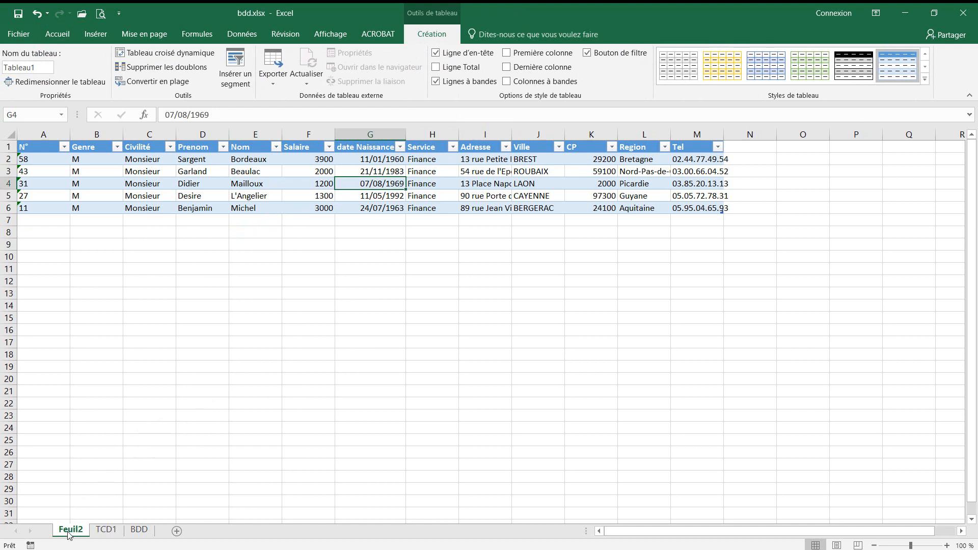
click(140, 530)
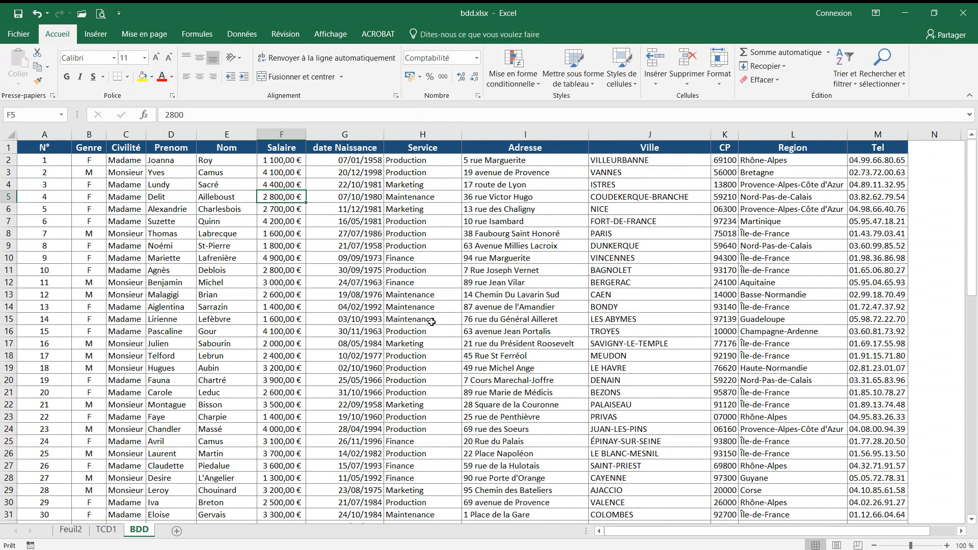
click(416, 329)
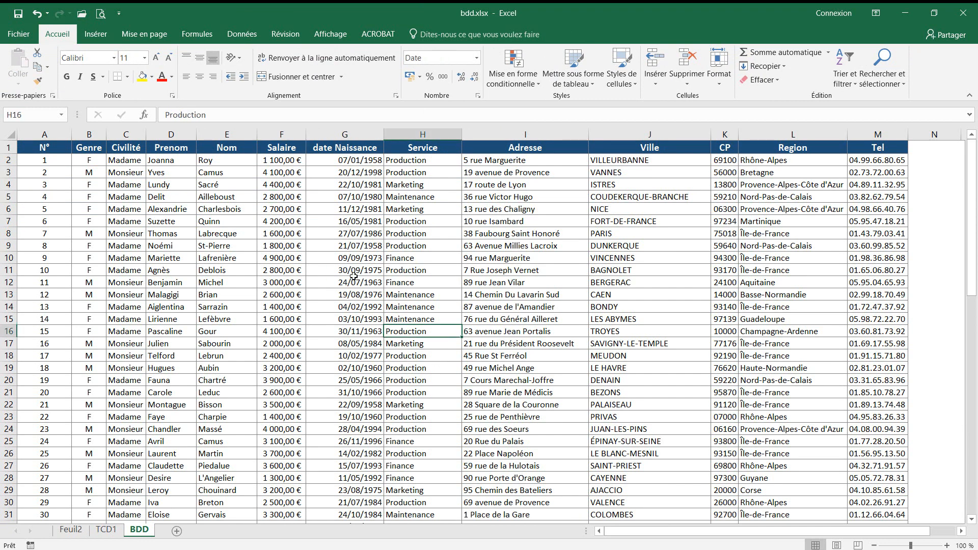
click(71, 530)
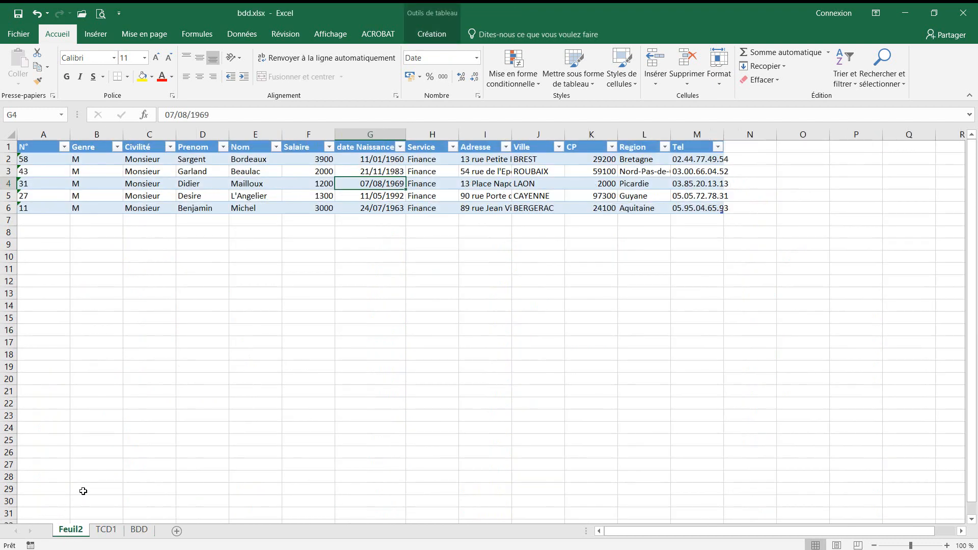
- Delete the detail sheet Feuil2 from the workbook
right_click(67, 532)
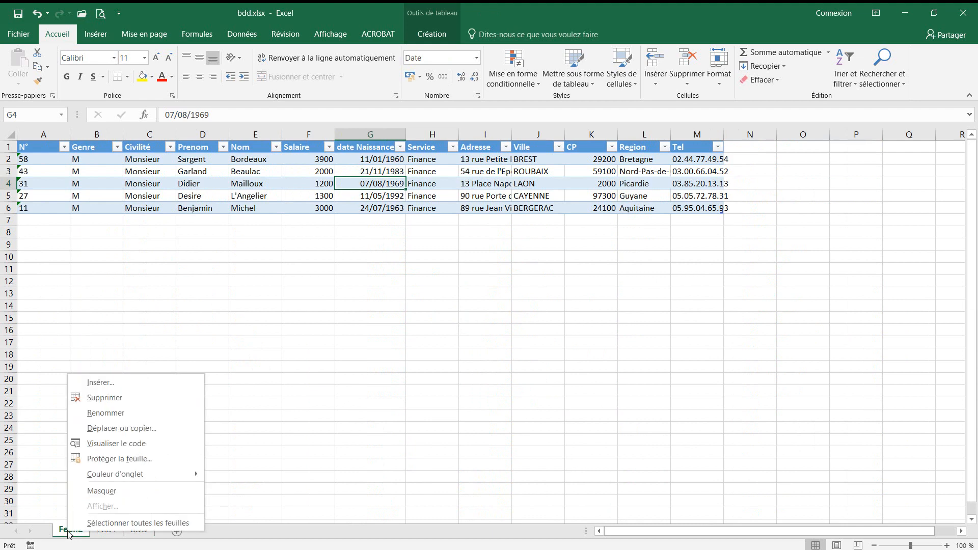
click(104, 399)
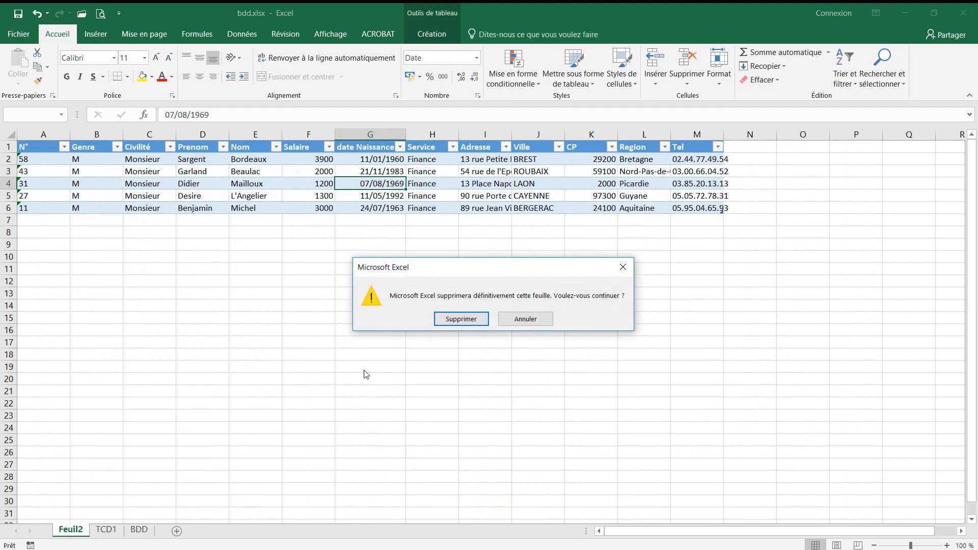
click(459, 321)
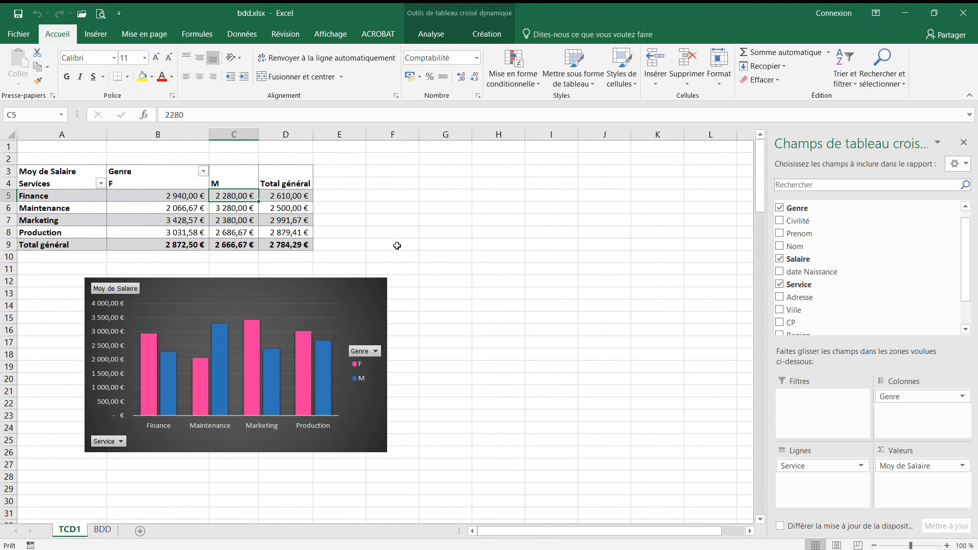
click(390, 246)
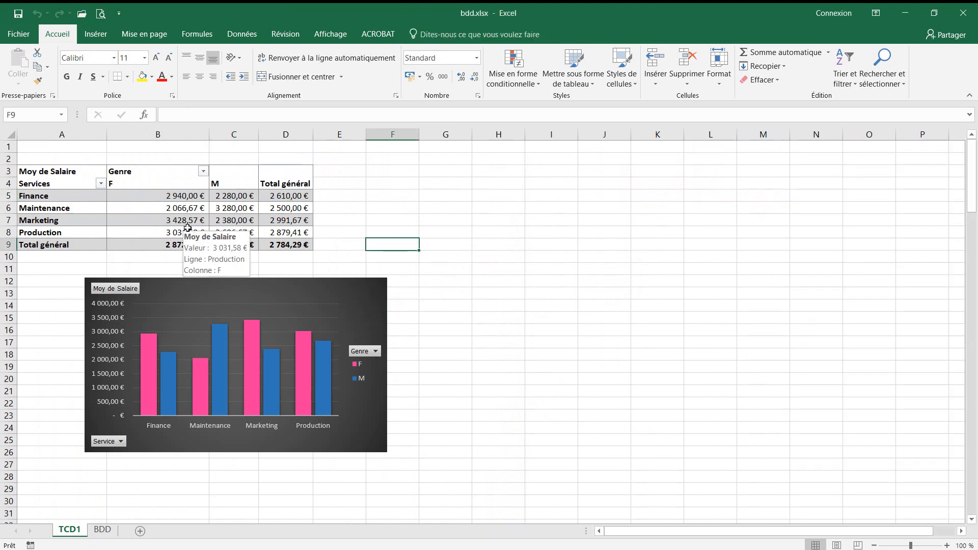
- Display the BDD sheet and switch to the PowerPoint slideshow to advance it to the Exemple 2 slide
click(102, 531)
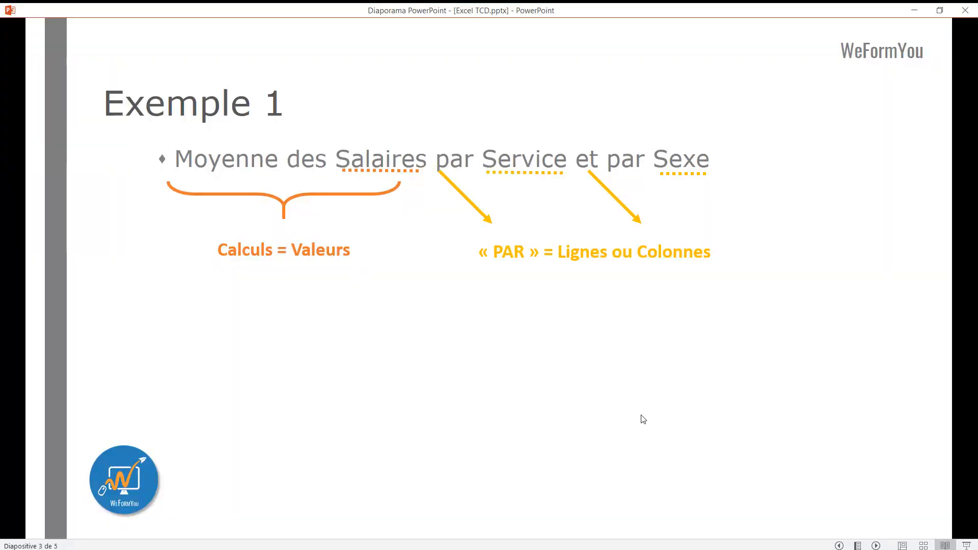
click(876, 546)
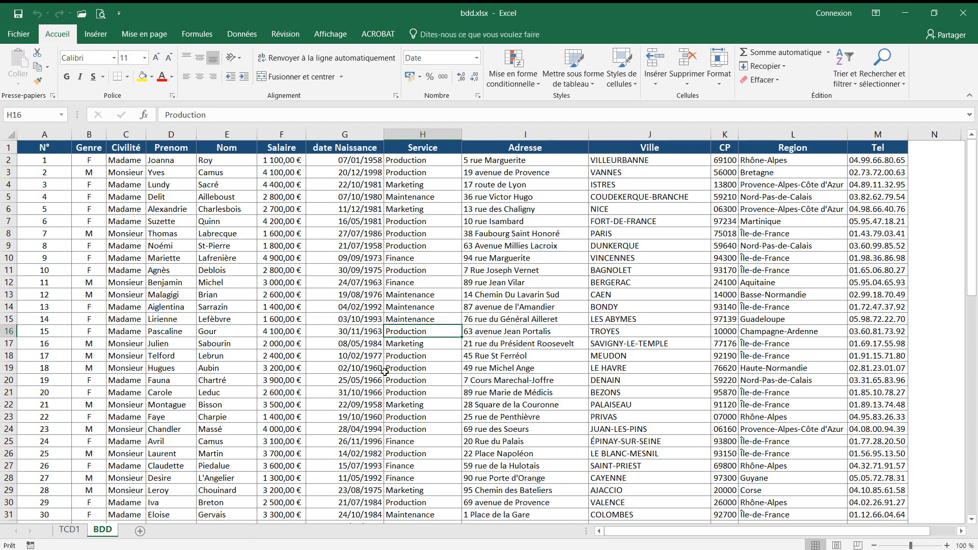
- Back in the Excel workbook, create a pivot table from the range BDD!$A$1:$M$71 on a new worksheet
click(377, 281)
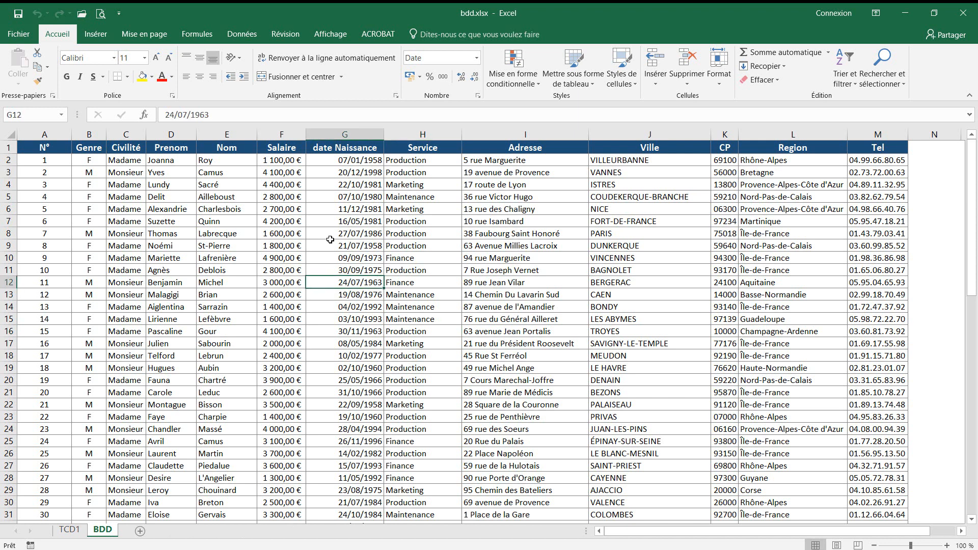
click(97, 34)
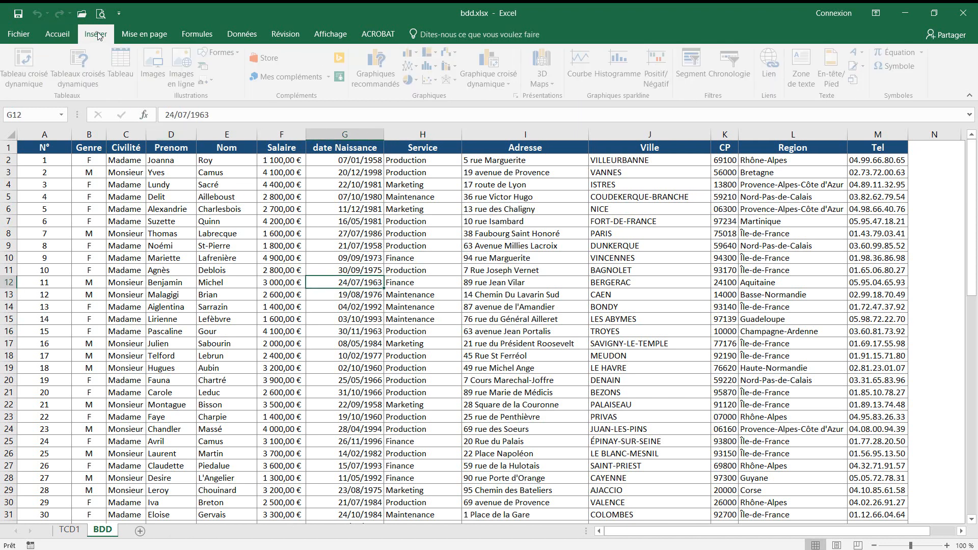
click(42, 63)
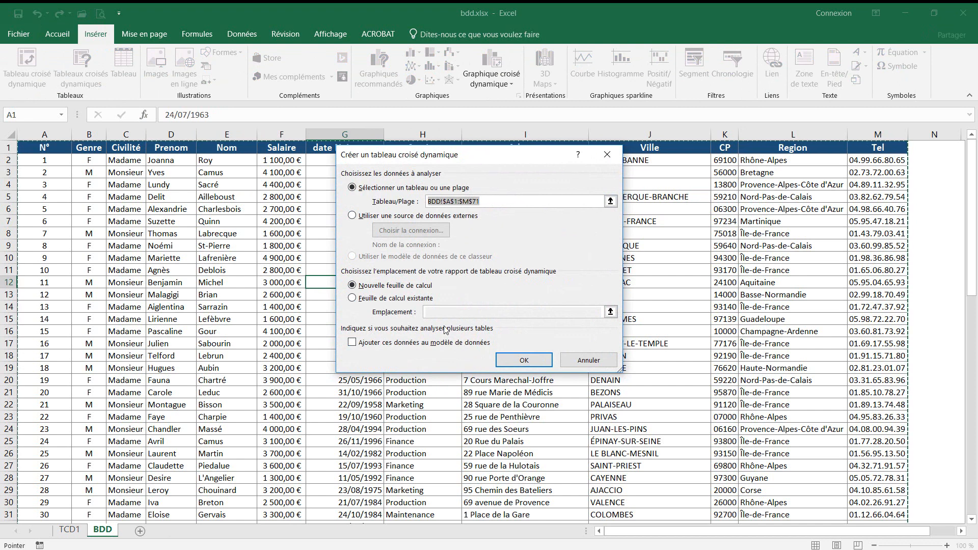
click(527, 363)
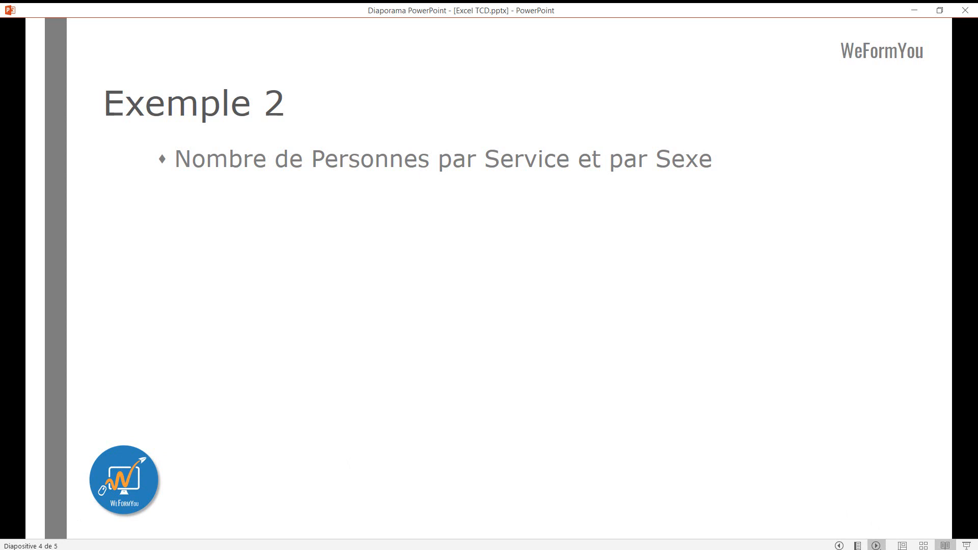
- Review the Exemple 2 slide's values and rows or columns annotations in PowerPoint and return to the Excel workbook
click(879, 548)
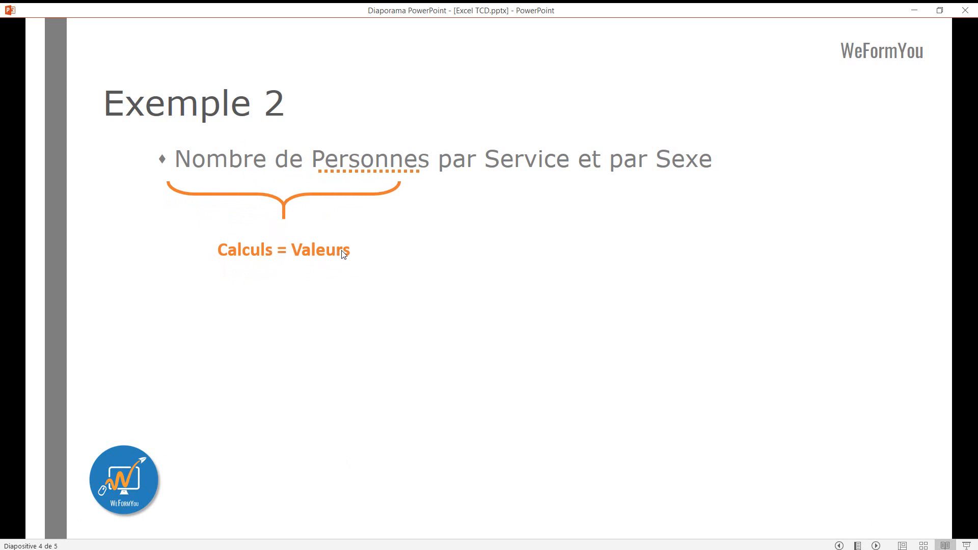
click(876, 545)
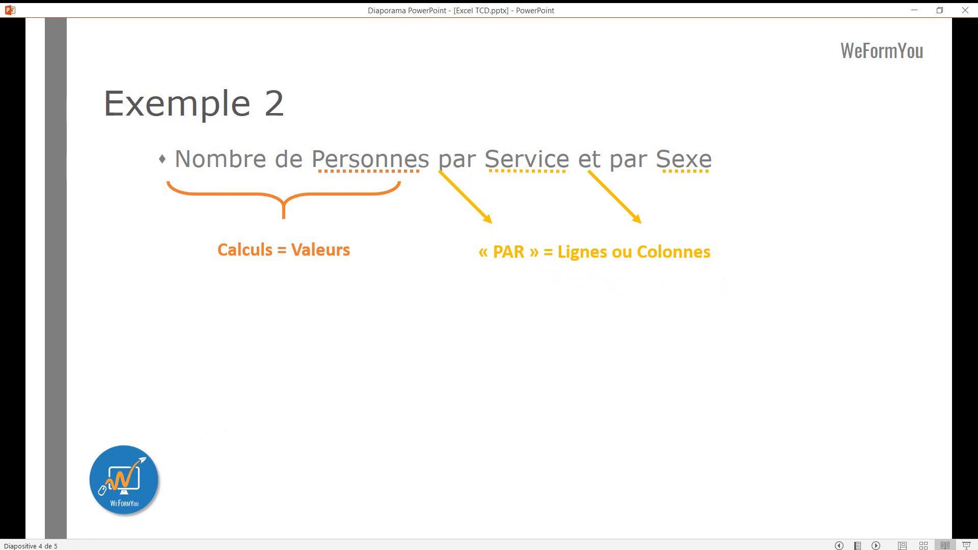
key(alt+Tab)
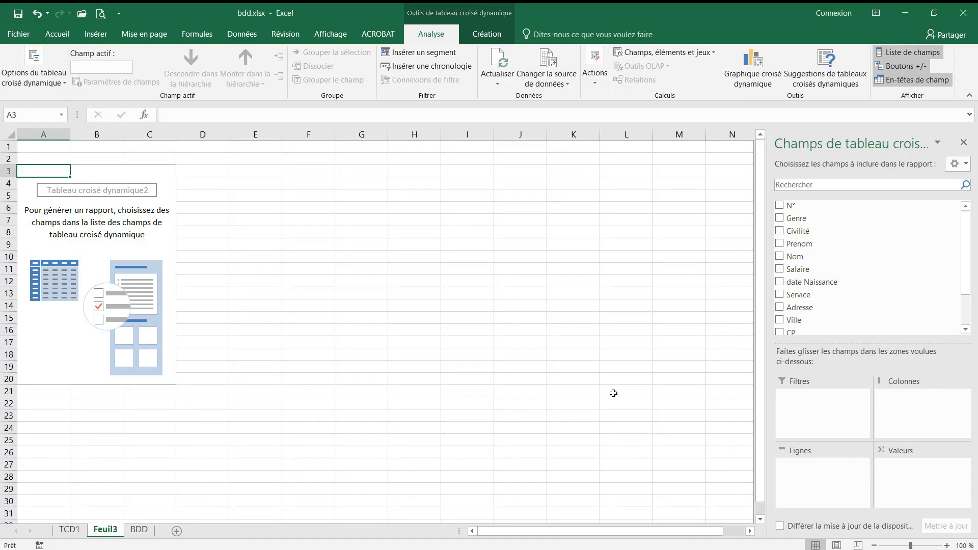
scroll(863, 266, down, 3)
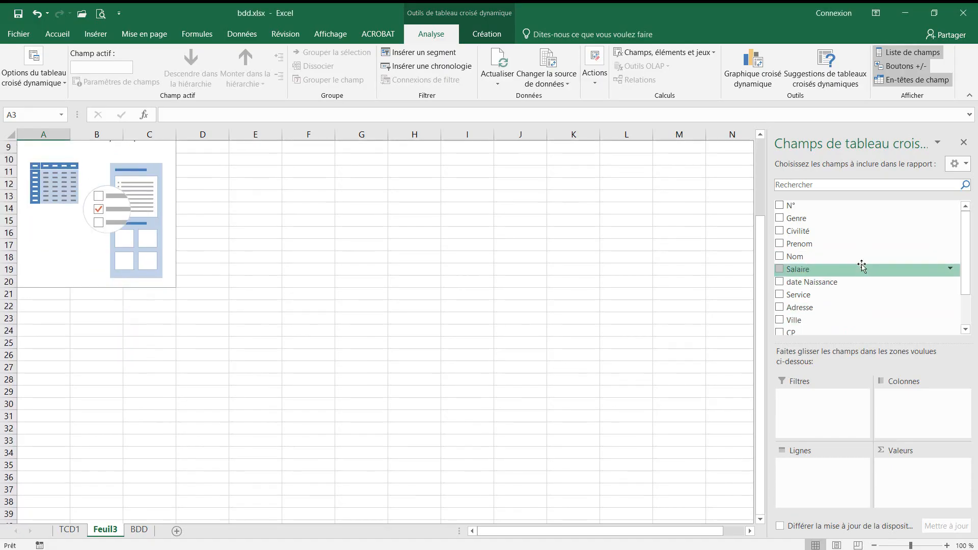
scroll(411, 285, up, 3)
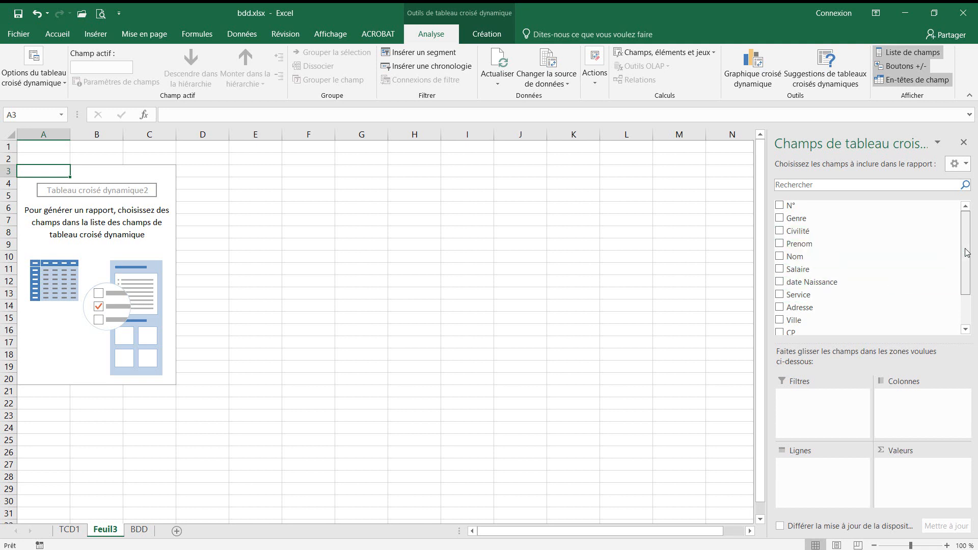
mouse_move(967, 252)
mouse_down()
mouse_move(965, 285)
mouse_move(966, 249)
mouse_up()
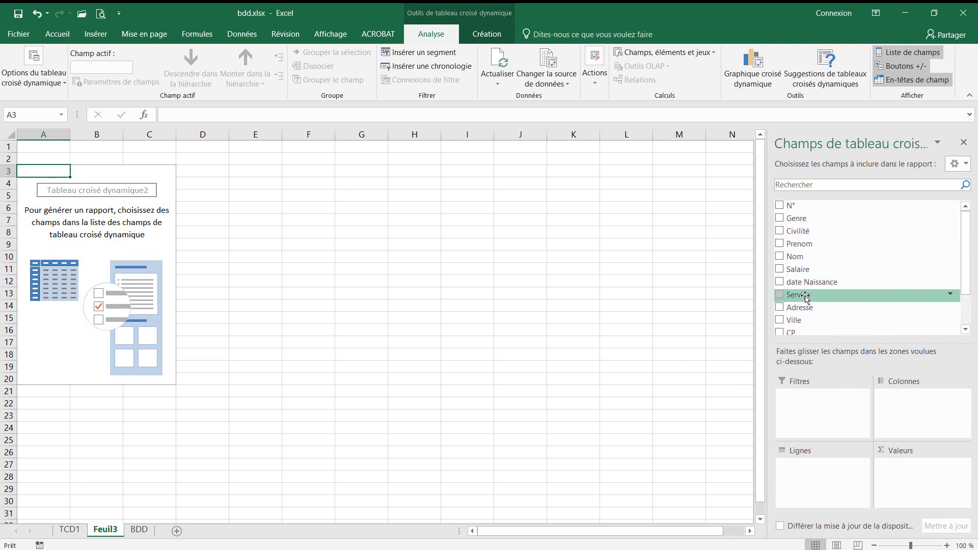
- Lay out the pivot table with Service as row labels and Genre as column labels
drag(807, 298, 824, 475)
scroll(793, 223, up, 1)
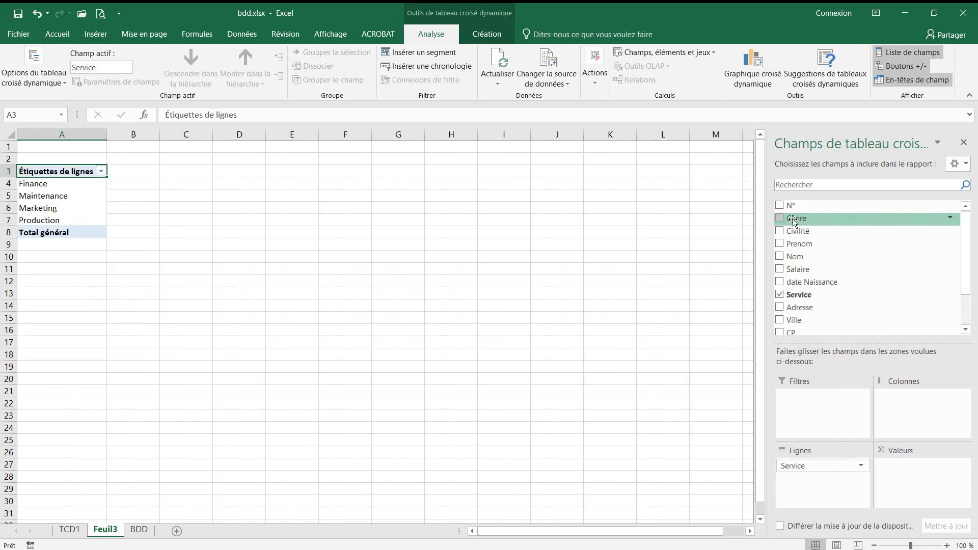
drag(794, 222, 913, 416)
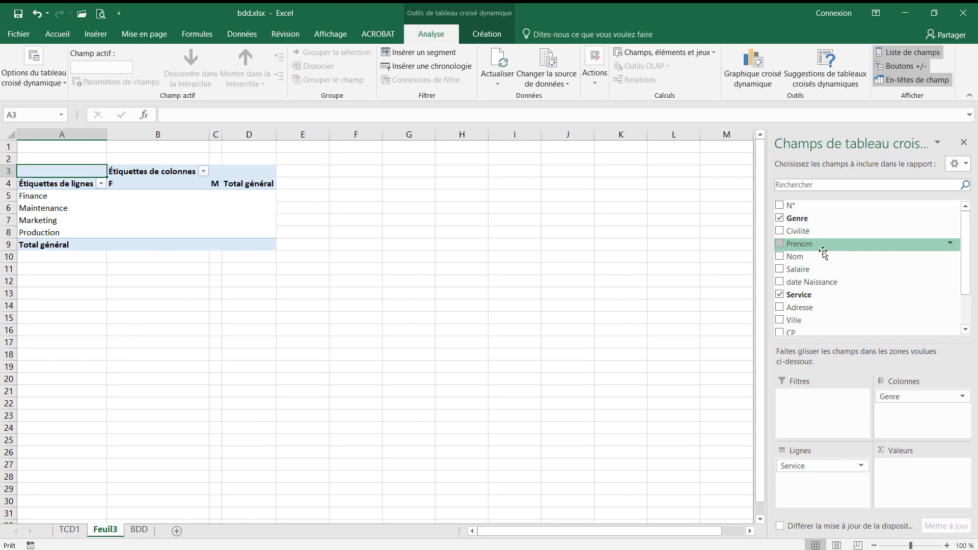
- Display the BDD sheet and examine the Nom, Salaire and date Naissance columns as possible fields for counting people
click(139, 530)
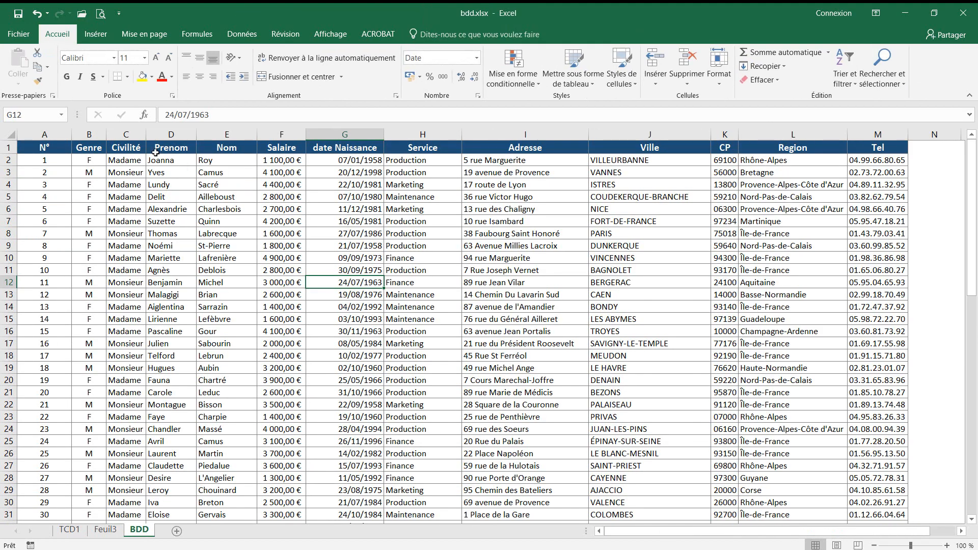
click(225, 135)
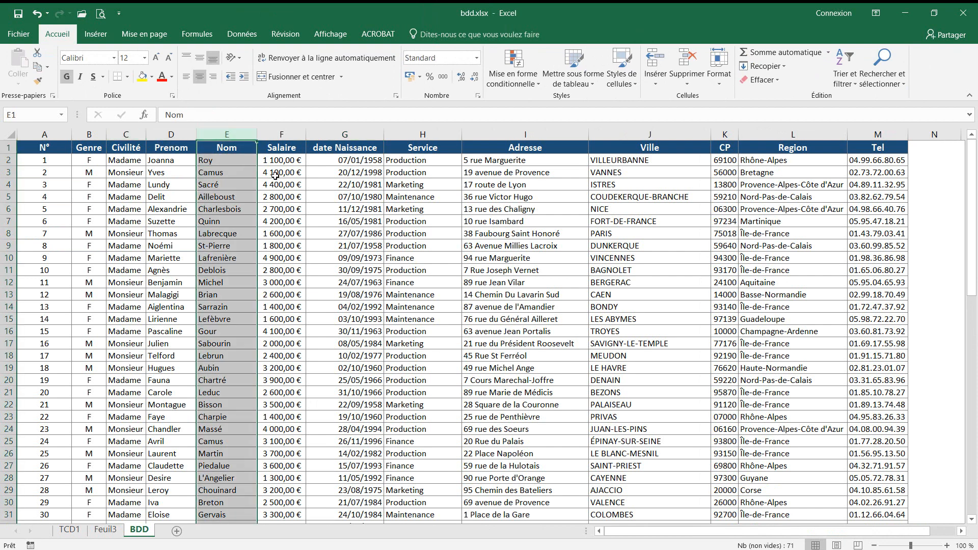
click(296, 144)
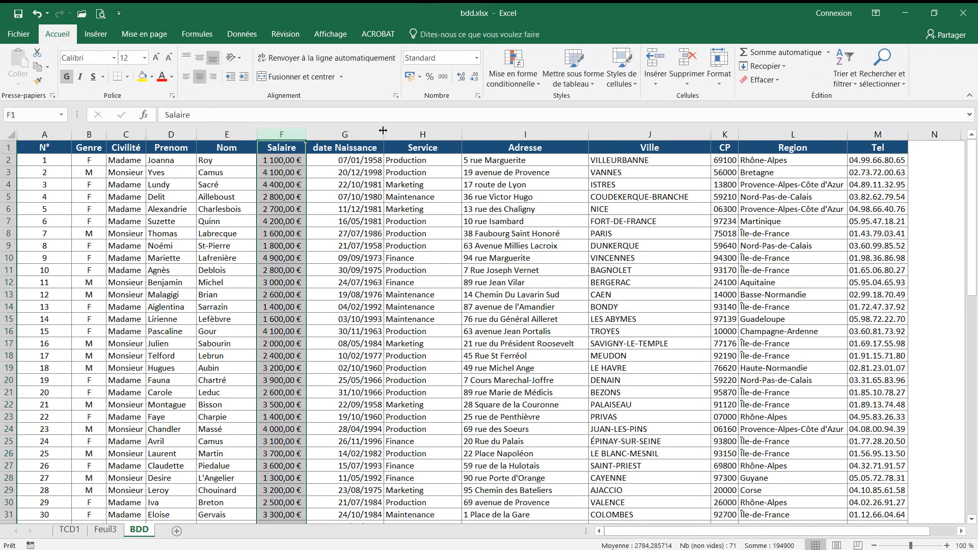
click(362, 134)
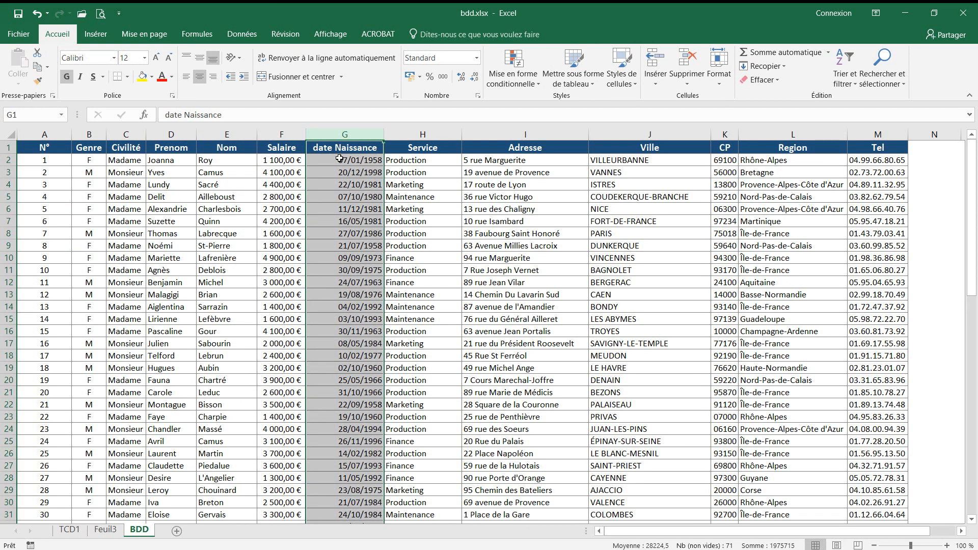
click(282, 234)
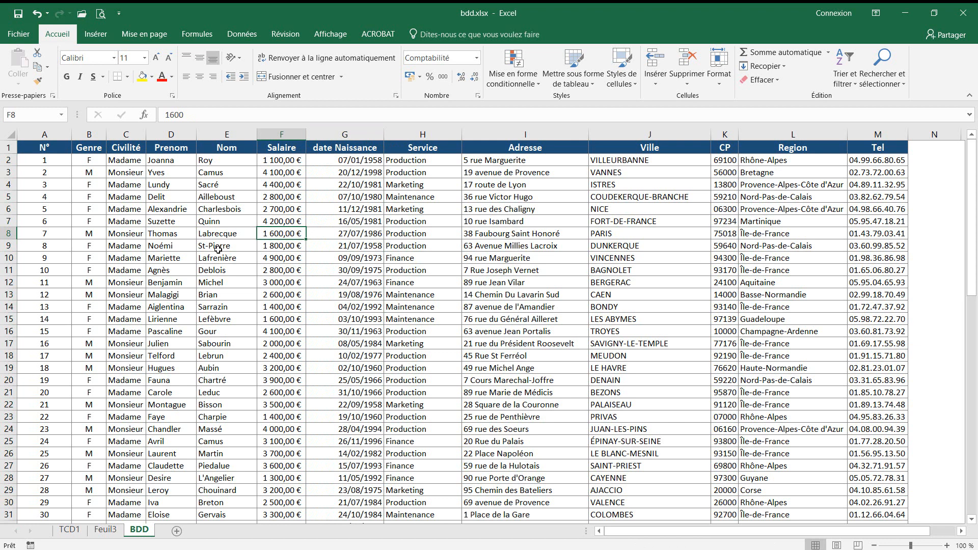
click(218, 248)
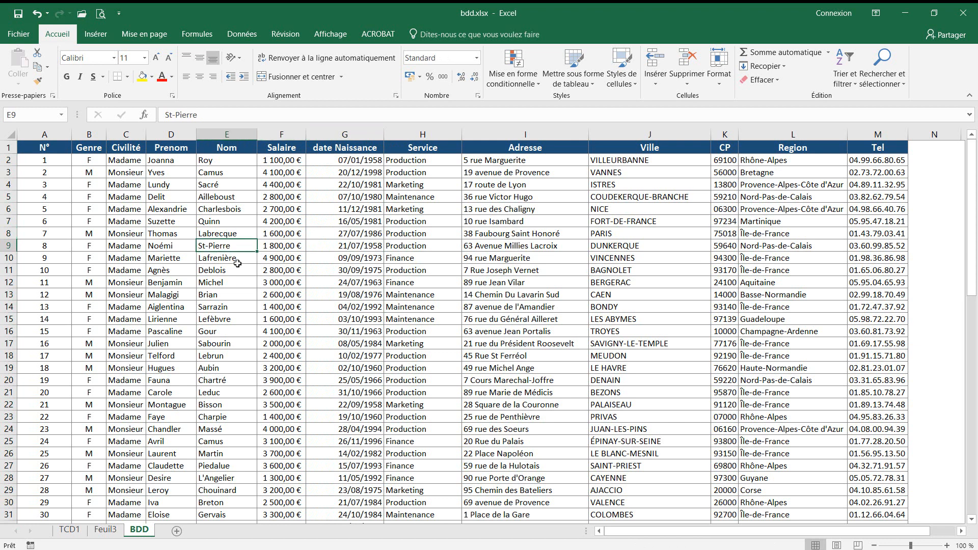
- Clear the salary in cell F8 to check the effect on the Salaire column's count, and undo the deletion
click(282, 232)
key(Delete)
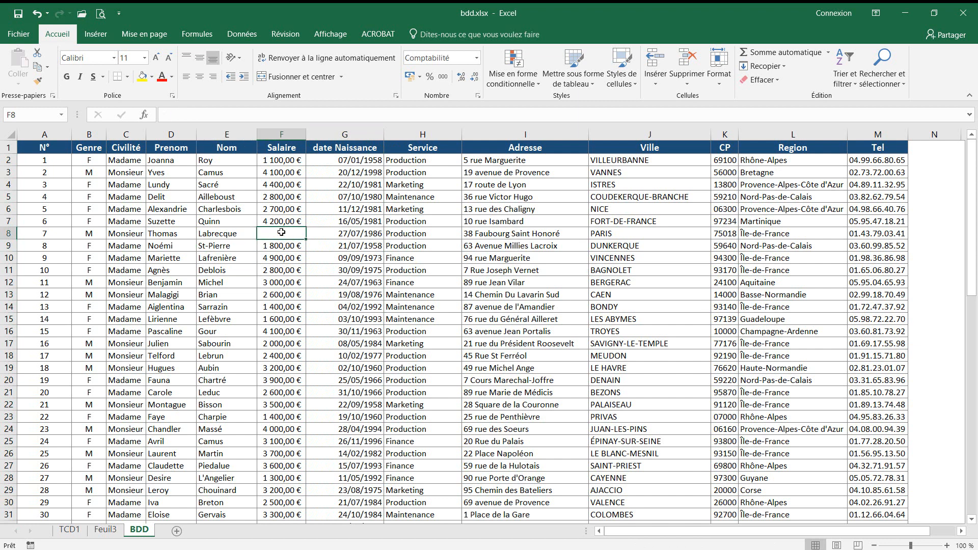
click(282, 131)
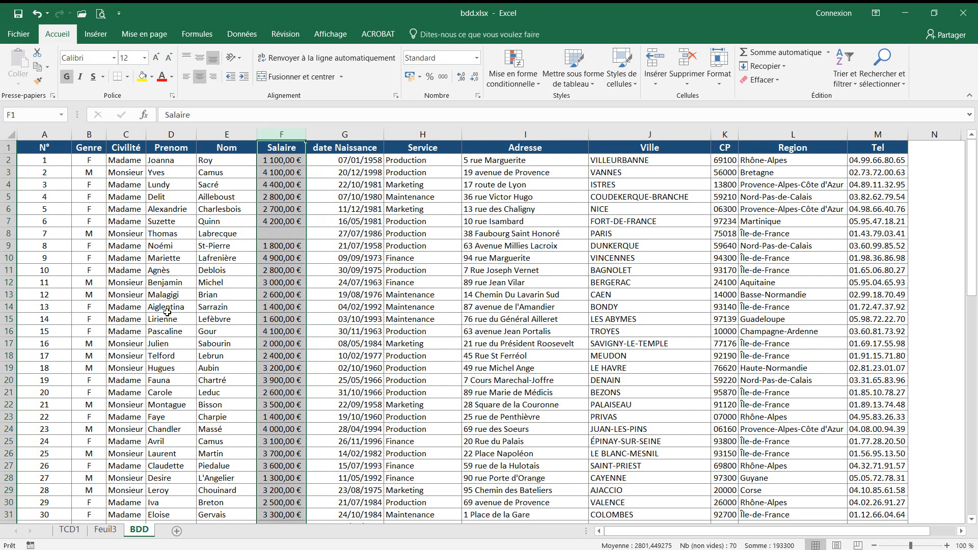
click(285, 220)
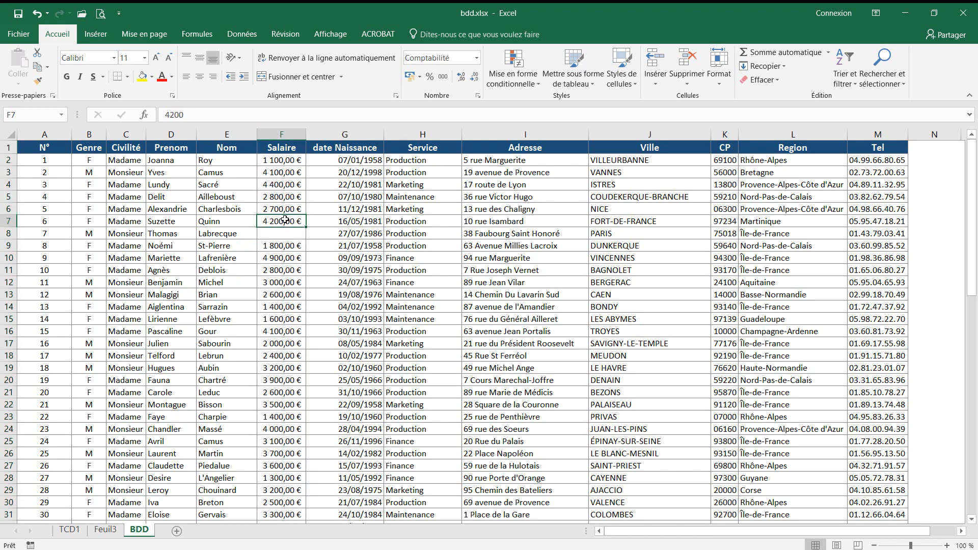
key(ctrl+z)
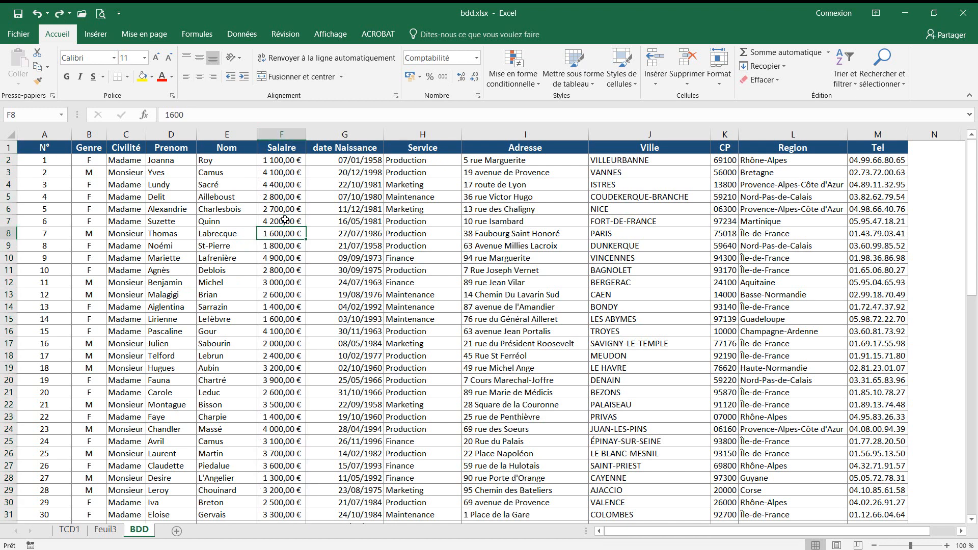
- On the Feuil3 sheet, add Nom to the pivot table's values and check the overall, F and M grand totals
click(104, 530)
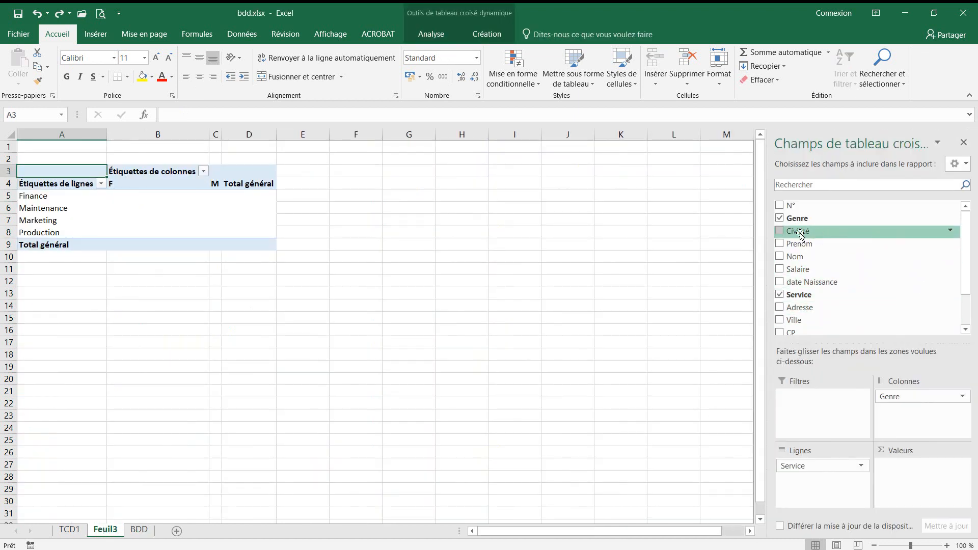
drag(799, 258, 920, 479)
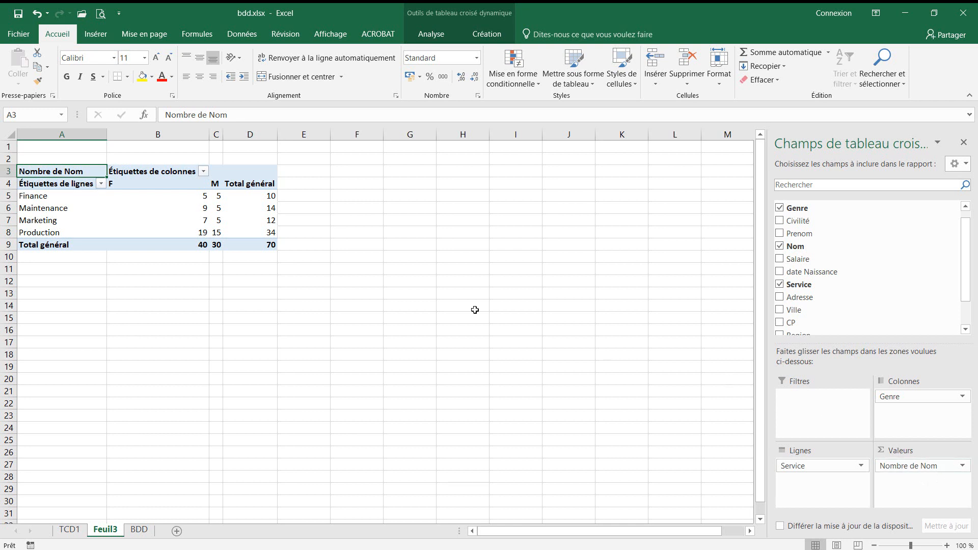
click(251, 247)
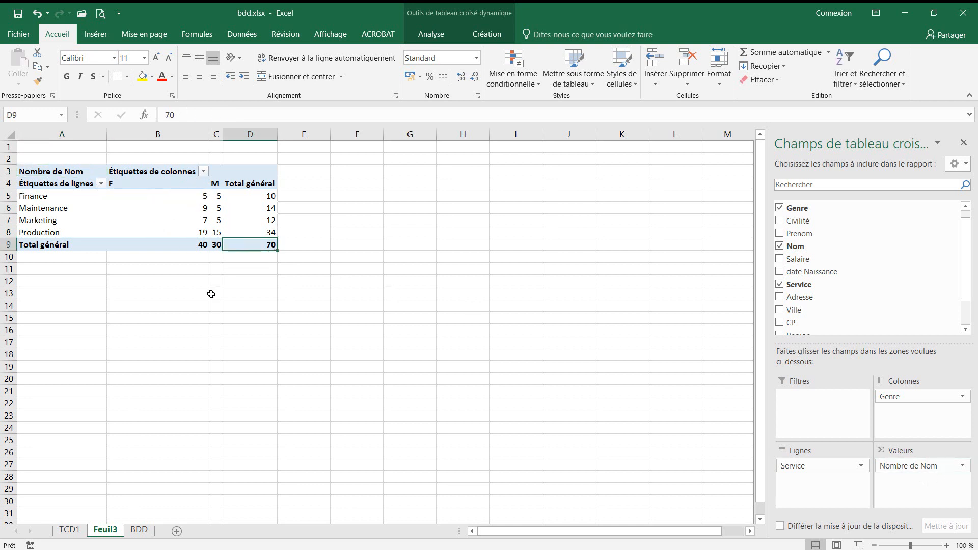
click(189, 244)
click(216, 247)
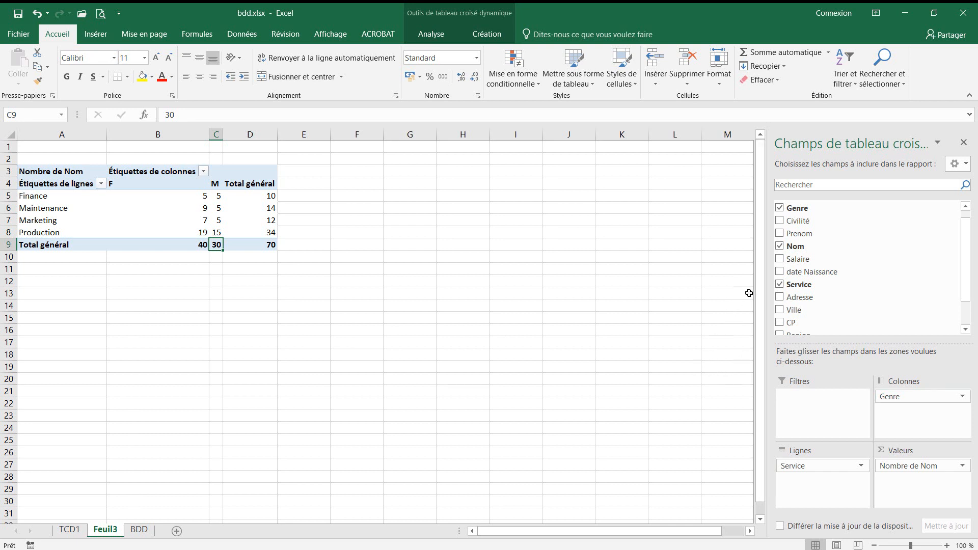
- Replace the Nom value field with Salaire, summarised by Nombre, and check the grand total
click(915, 467)
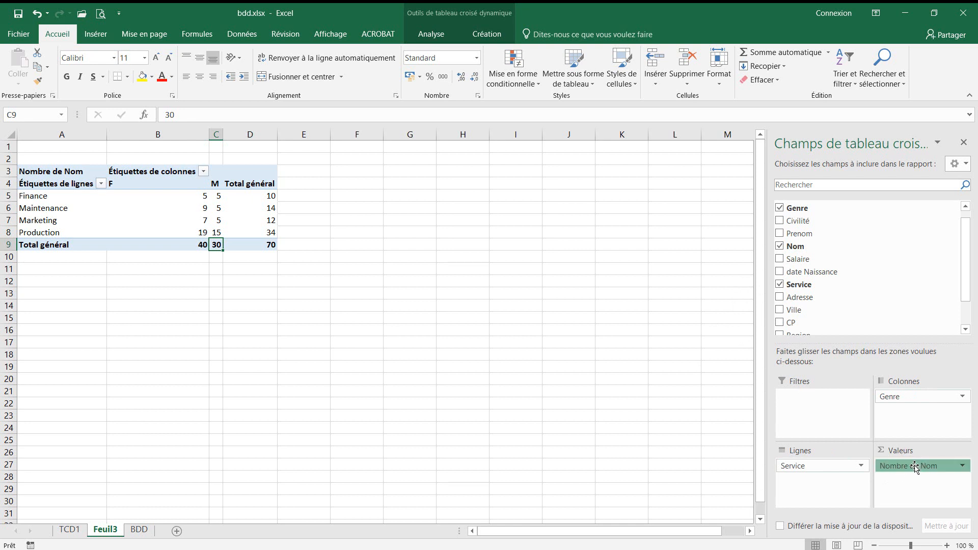
drag(915, 467, 648, 336)
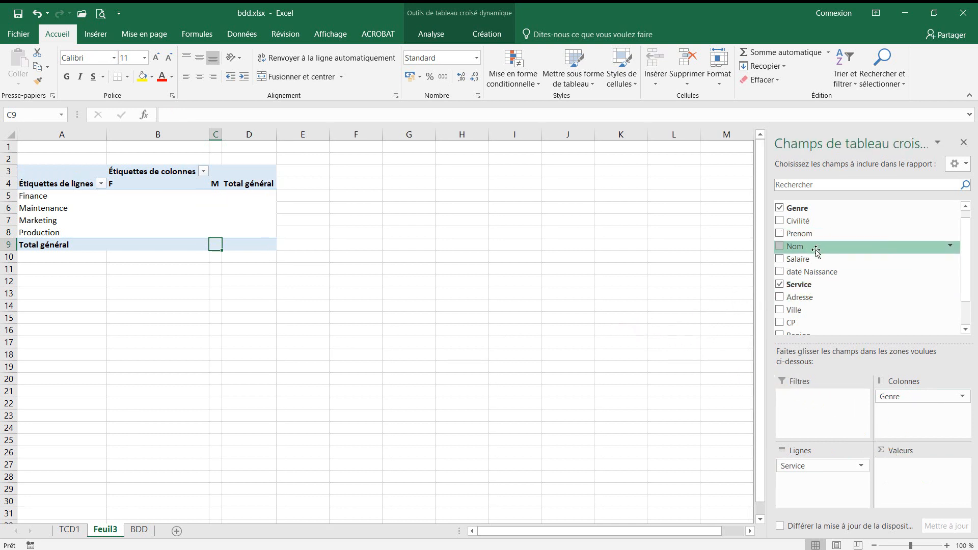
drag(798, 261, 923, 474)
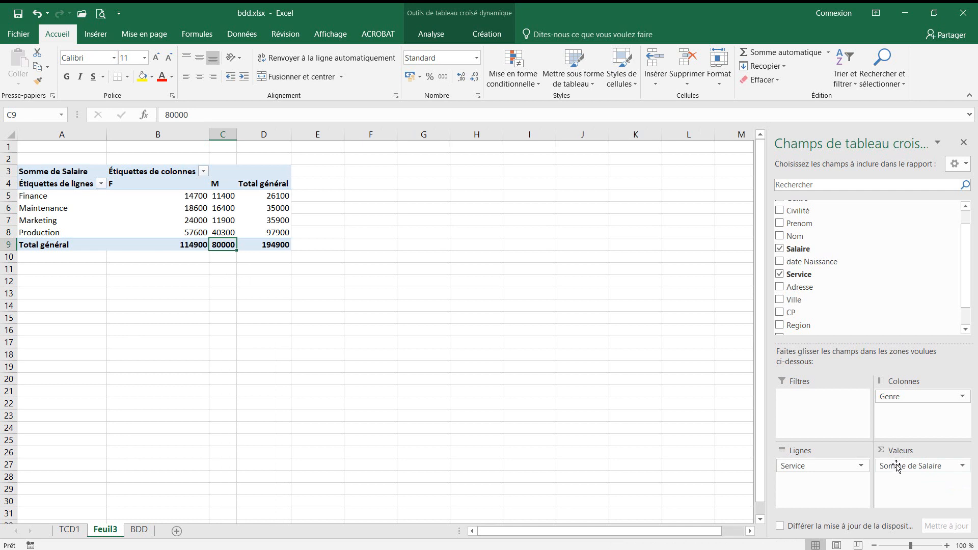
click(963, 467)
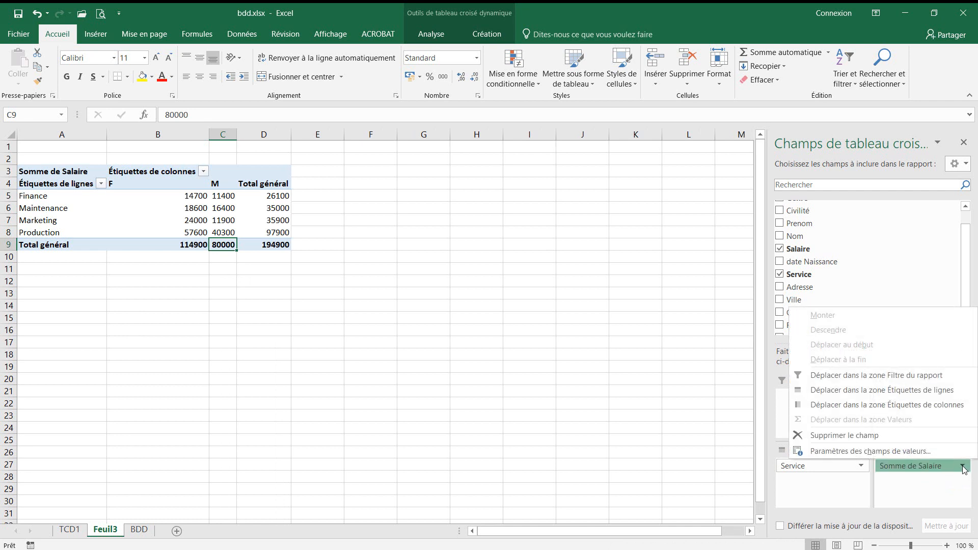
click(828, 451)
click(383, 281)
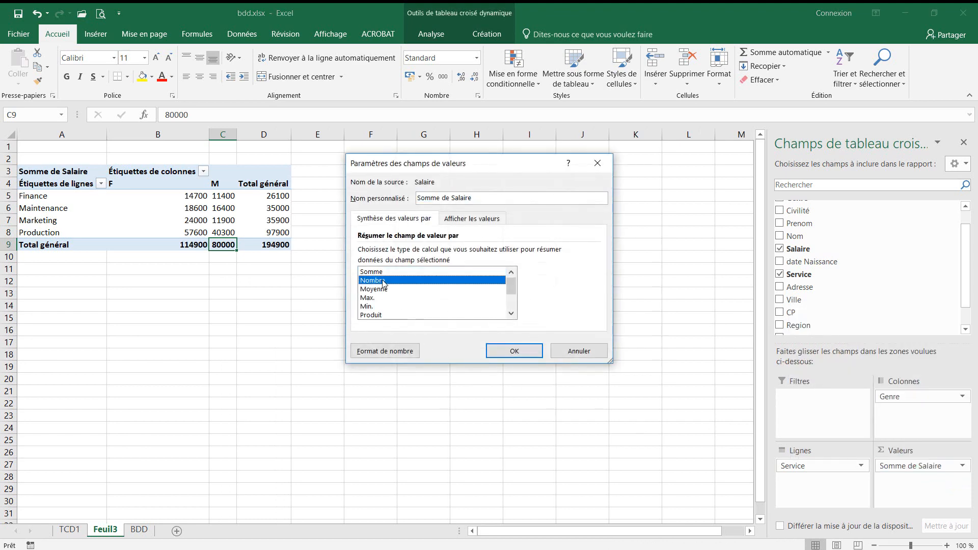
click(514, 352)
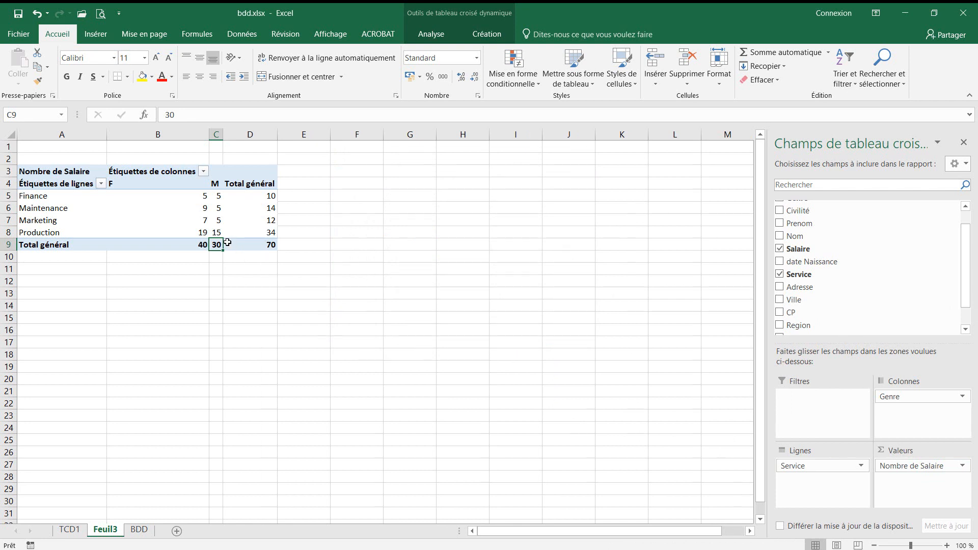
click(243, 245)
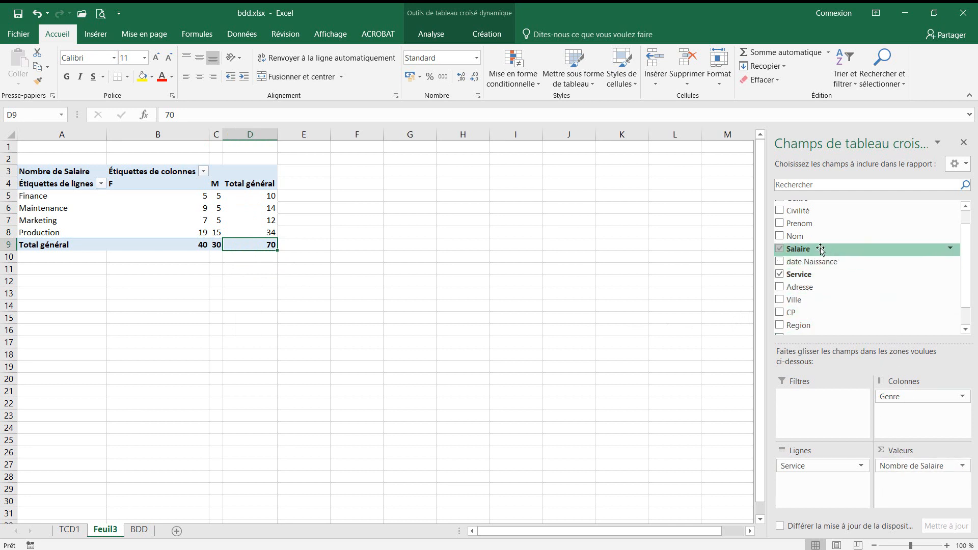
- Add Salaire a second time to the pivot table's values and summarise it by Moyenne
drag(802, 250, 918, 487)
click(934, 480)
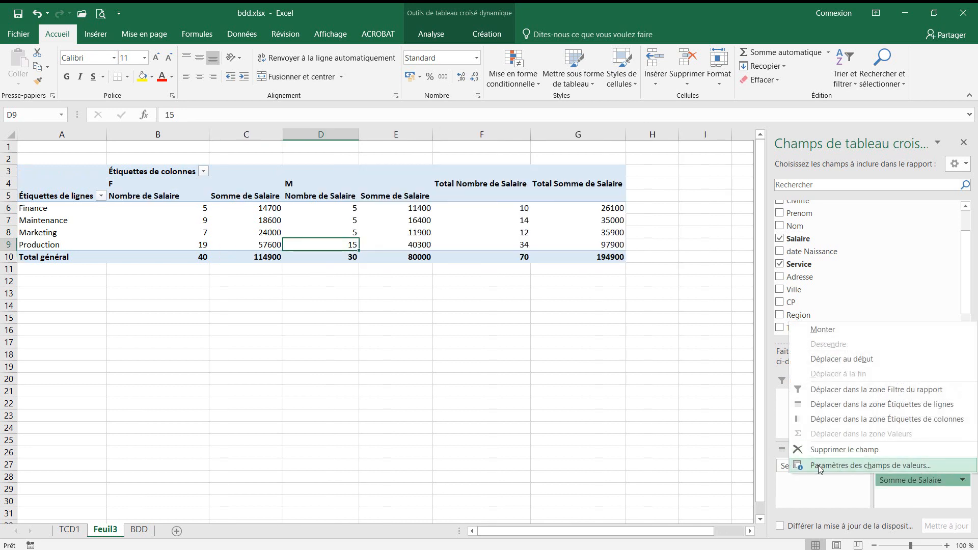
click(836, 465)
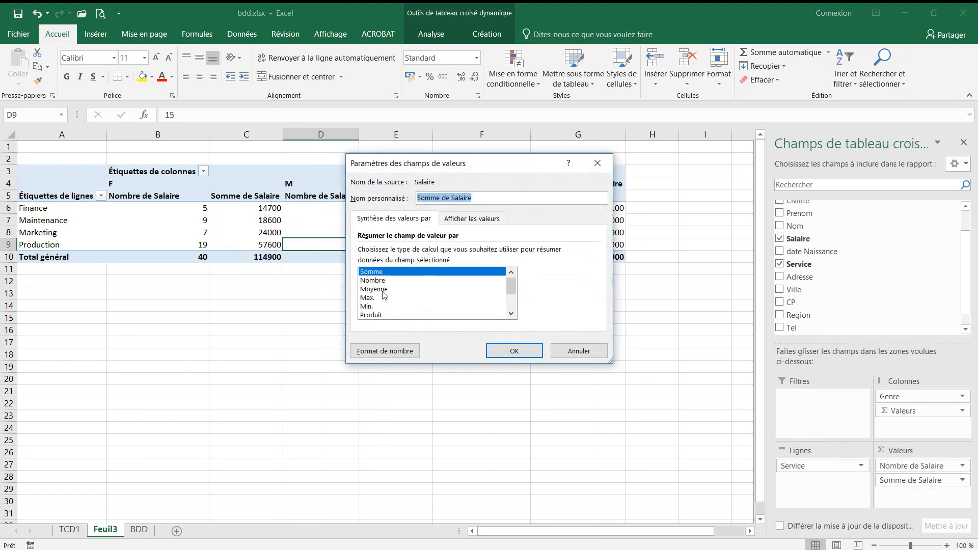
click(383, 290)
click(515, 351)
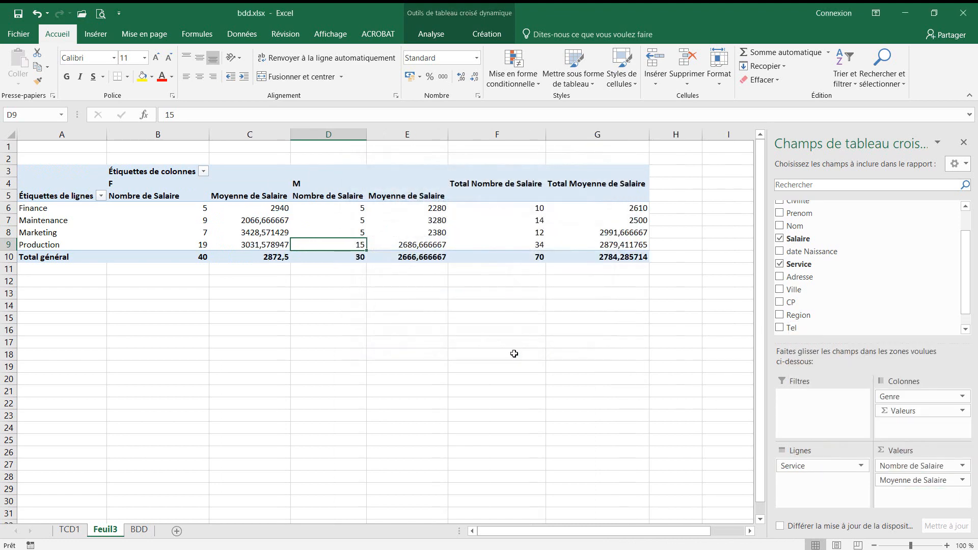
- Apply the € accounting format to the average salary values in C6:C10 and E6:E10
drag(255, 208, 259, 257)
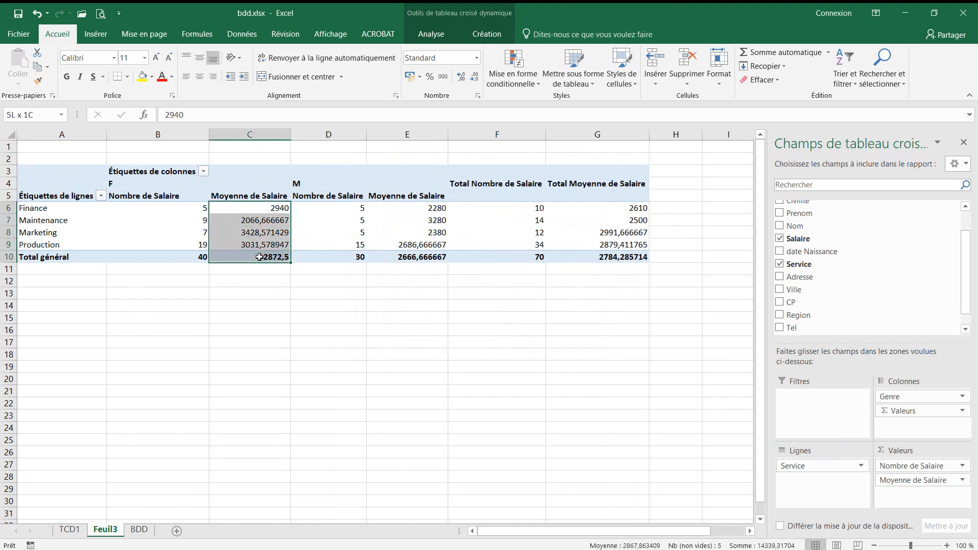
click(420, 76)
click(427, 94)
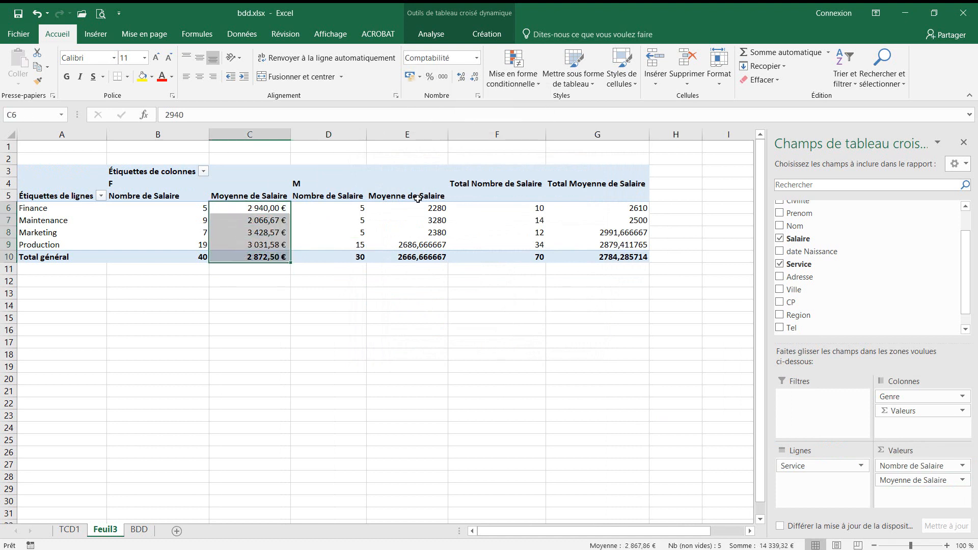
drag(398, 208, 408, 261)
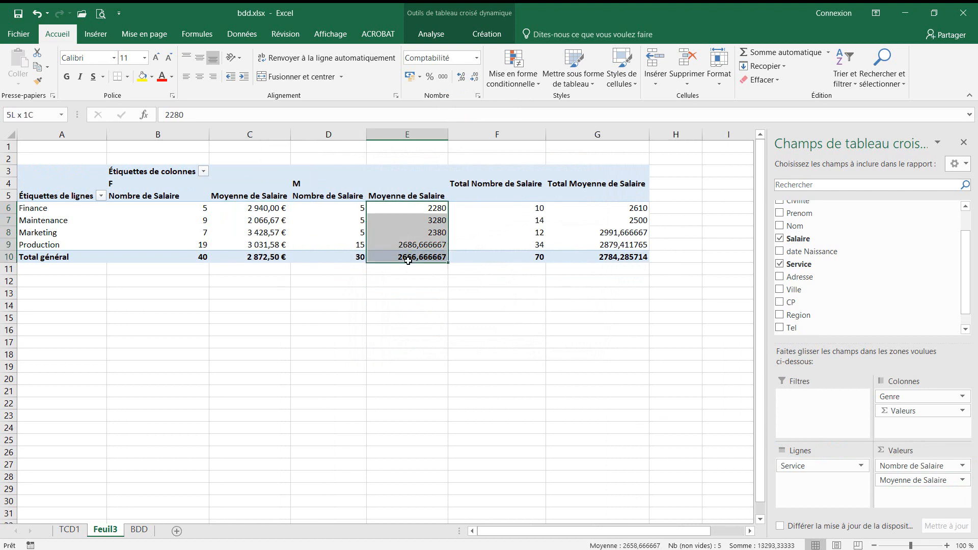
click(422, 77)
click(428, 88)
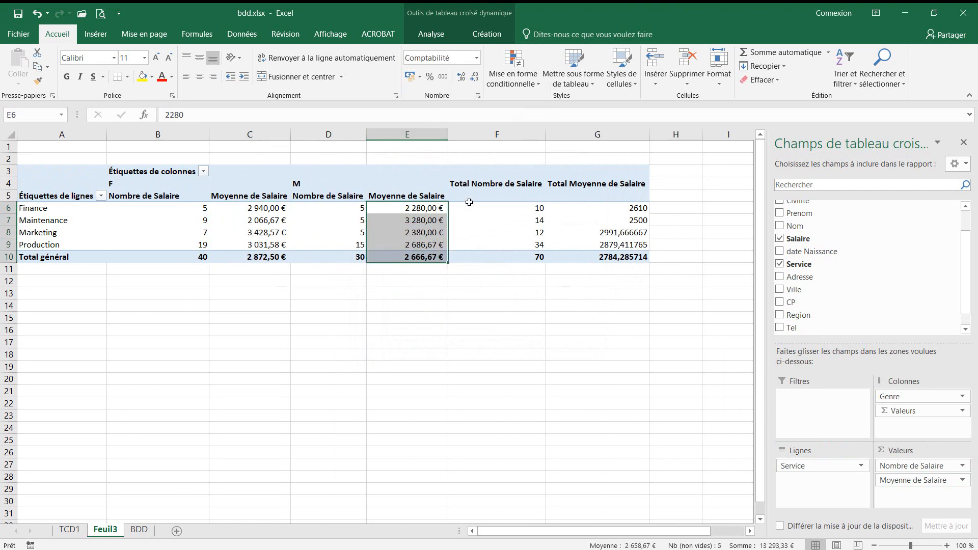
- Set the number format of the Moyenne de Salaire value field to Monétaire with the € symbol and 2 decimals
click(927, 482)
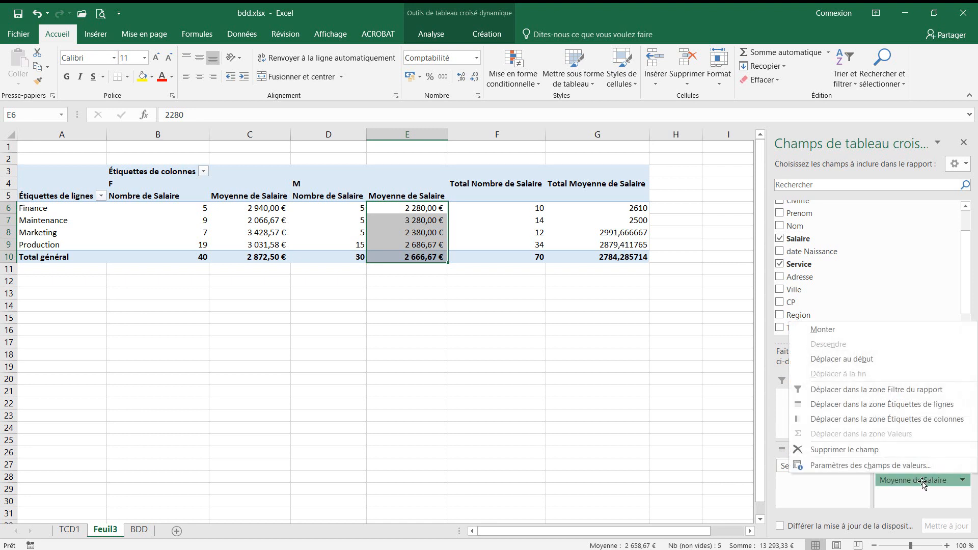
click(825, 466)
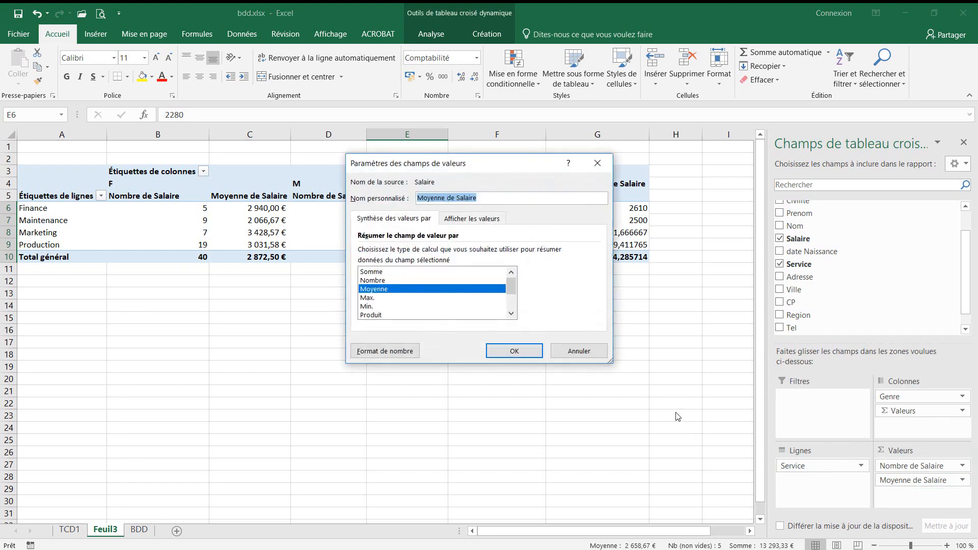
click(386, 352)
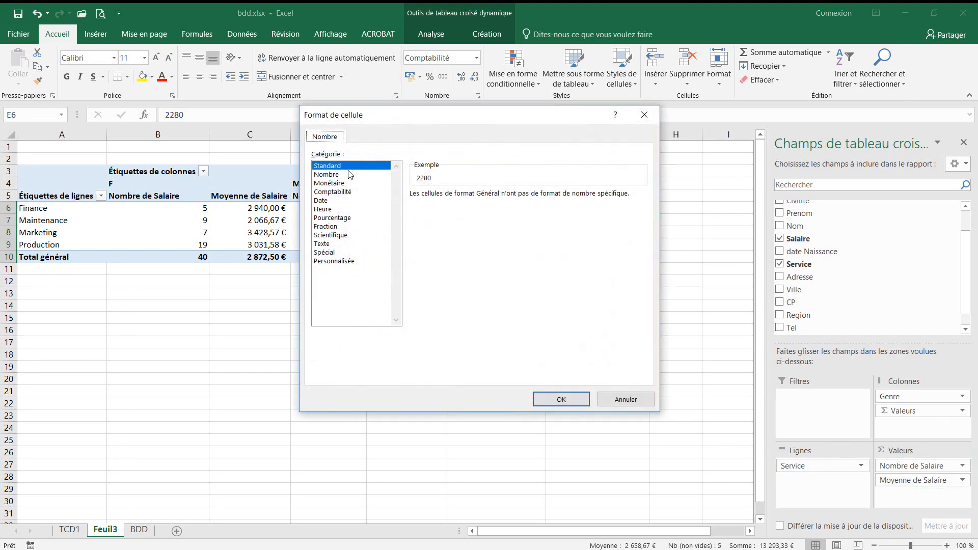
click(384, 183)
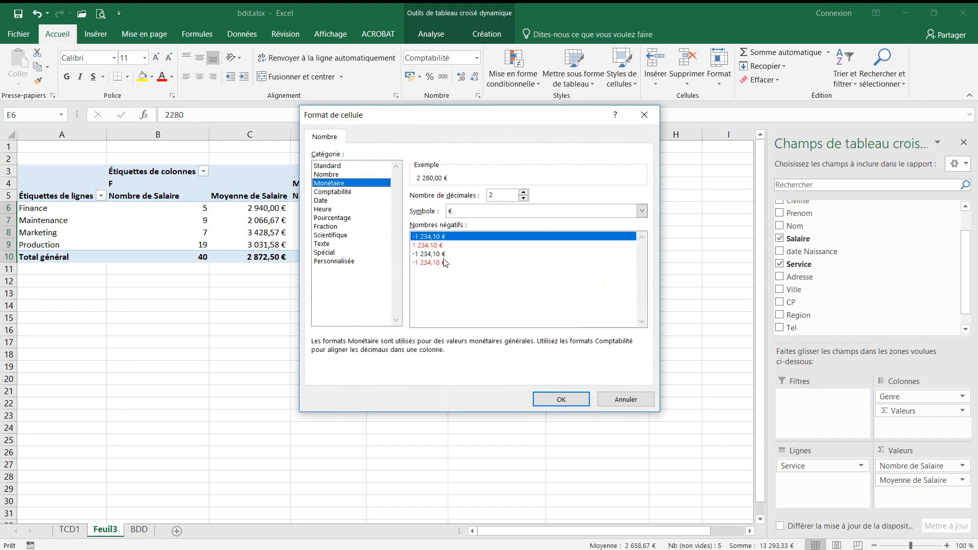
click(561, 399)
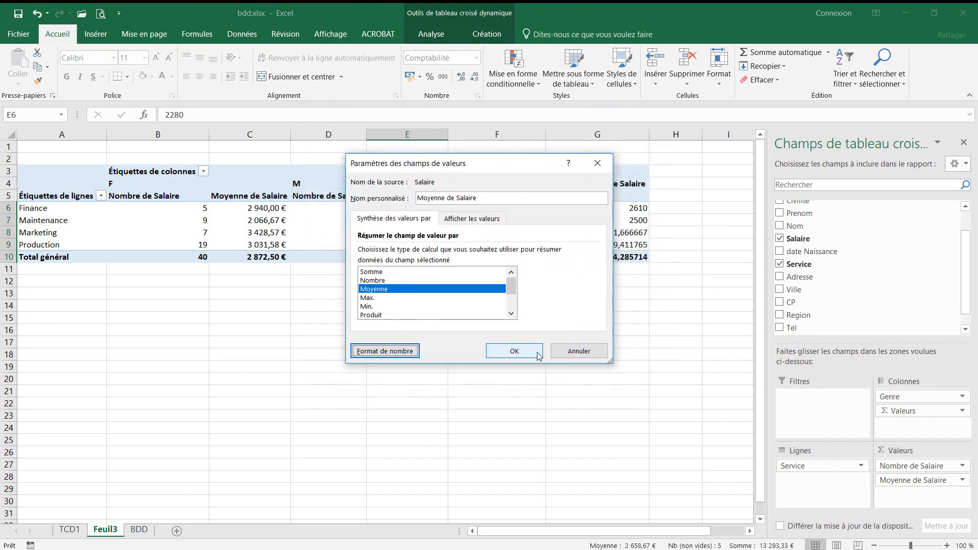
click(515, 352)
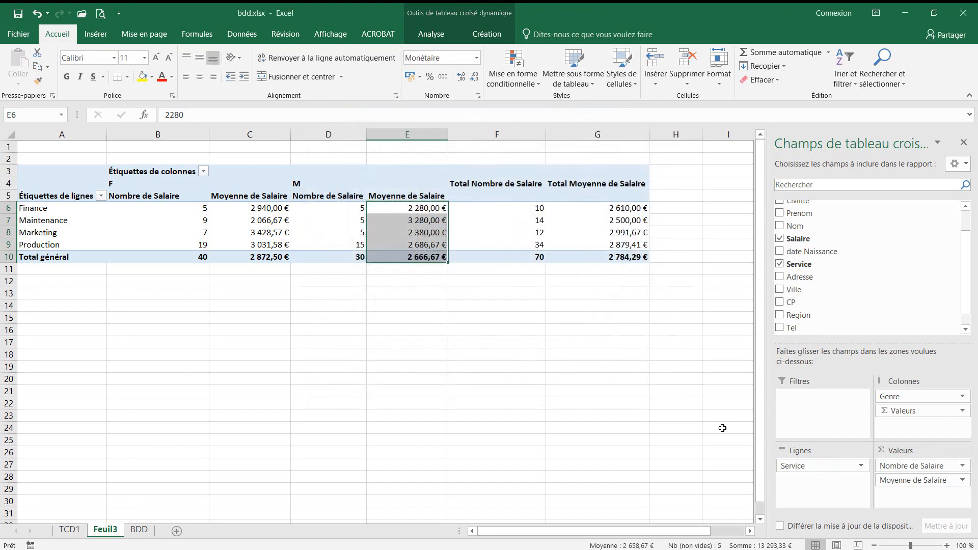
- Examine the F and M headcounts and average salaries for the Finance service in the pivot table
click(332, 339)
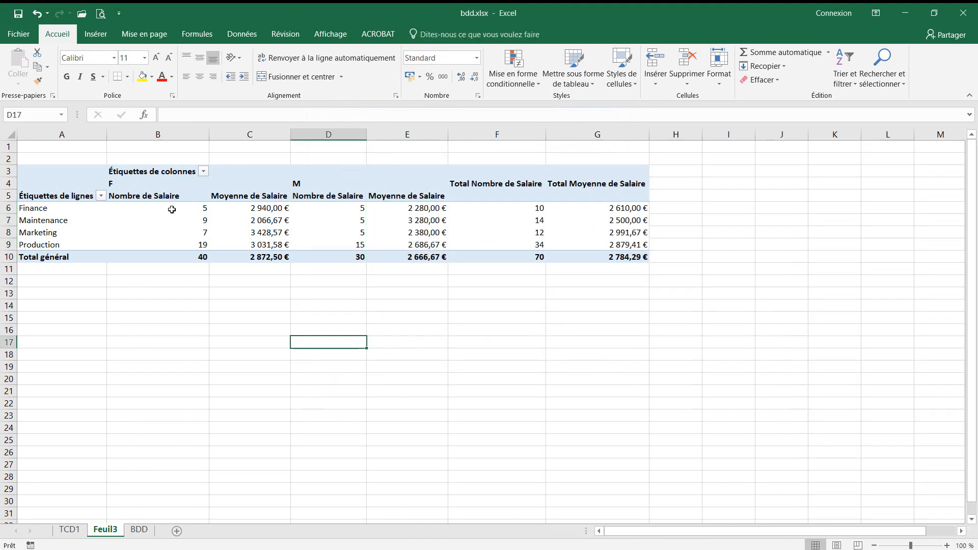
click(116, 184)
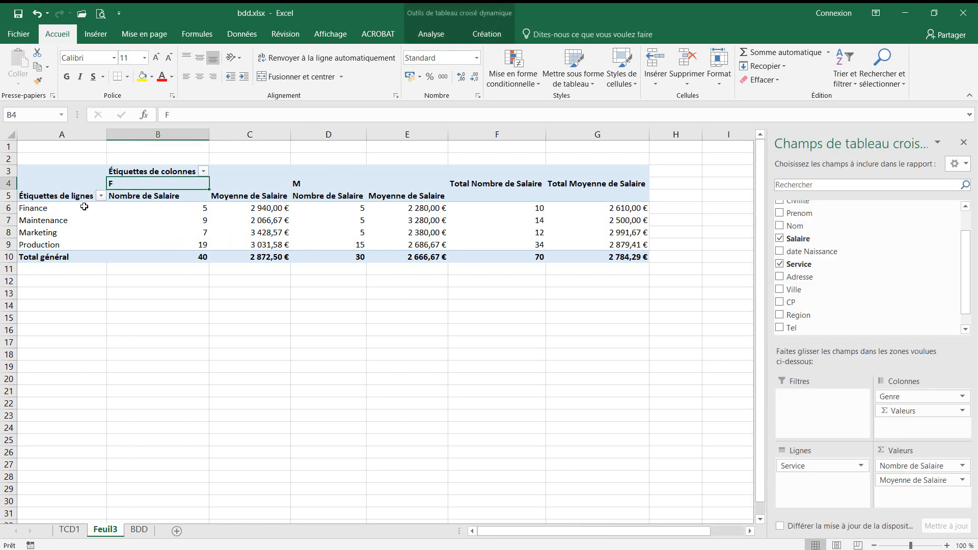
click(167, 208)
drag(166, 207, 270, 208)
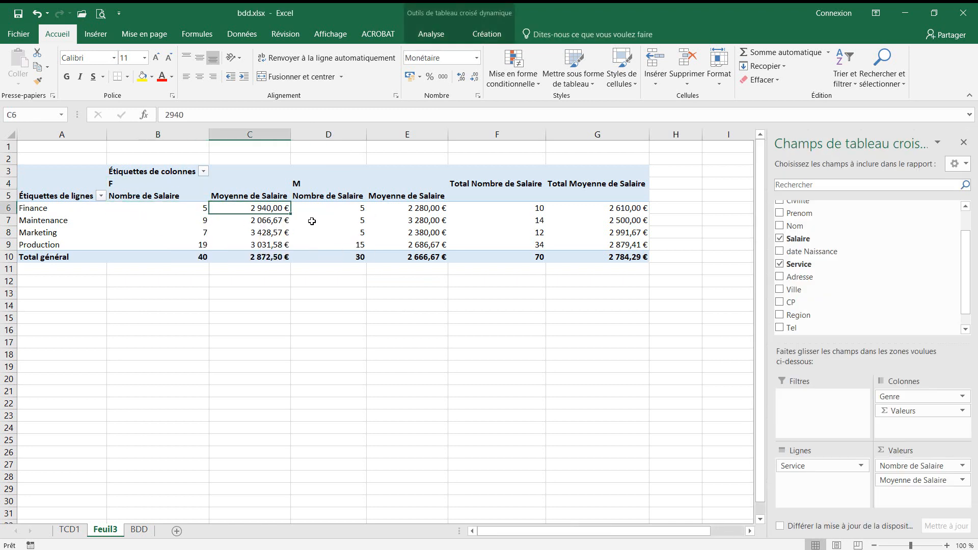
click(347, 207)
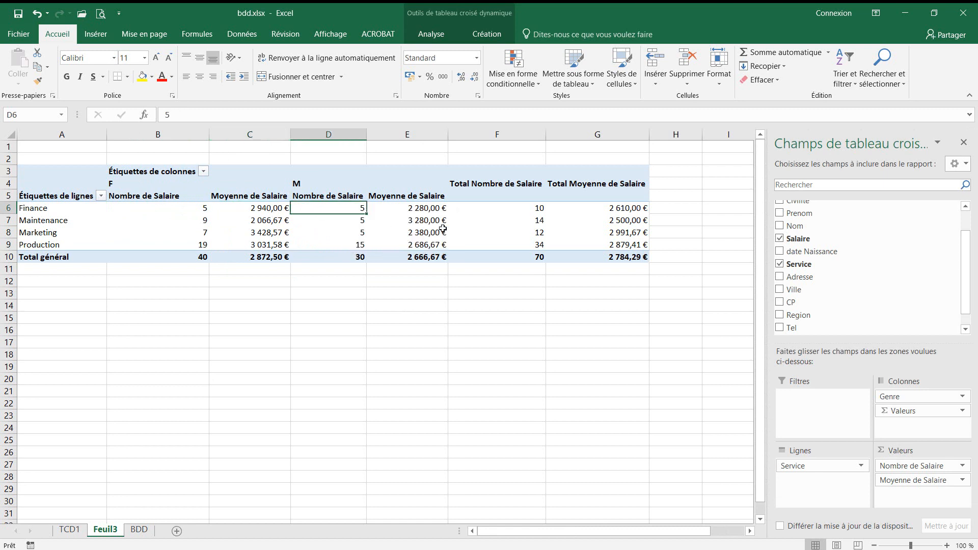
click(437, 210)
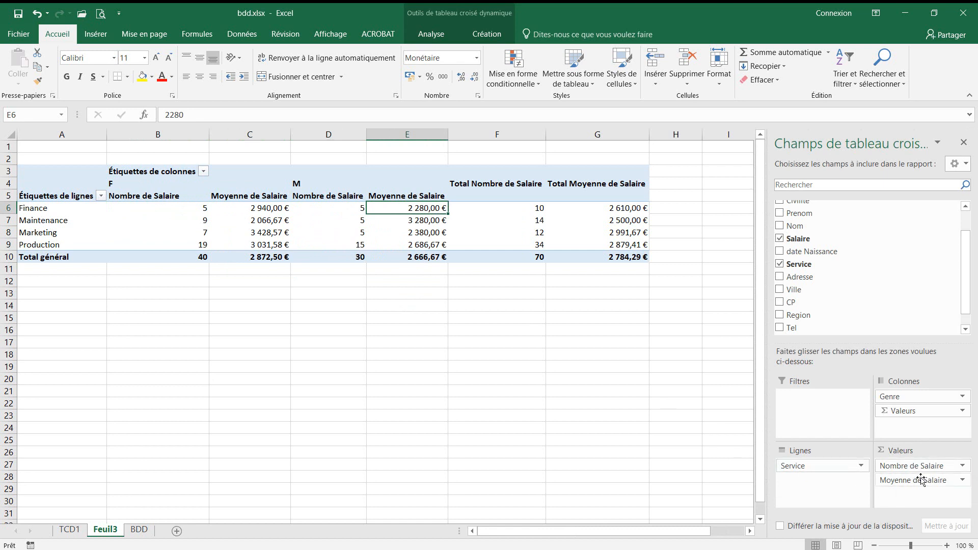
- Remove Moyenne de Salaire from the pivot table's values and rename the column labels header in B3 as Genre
drag(942, 481, 590, 440)
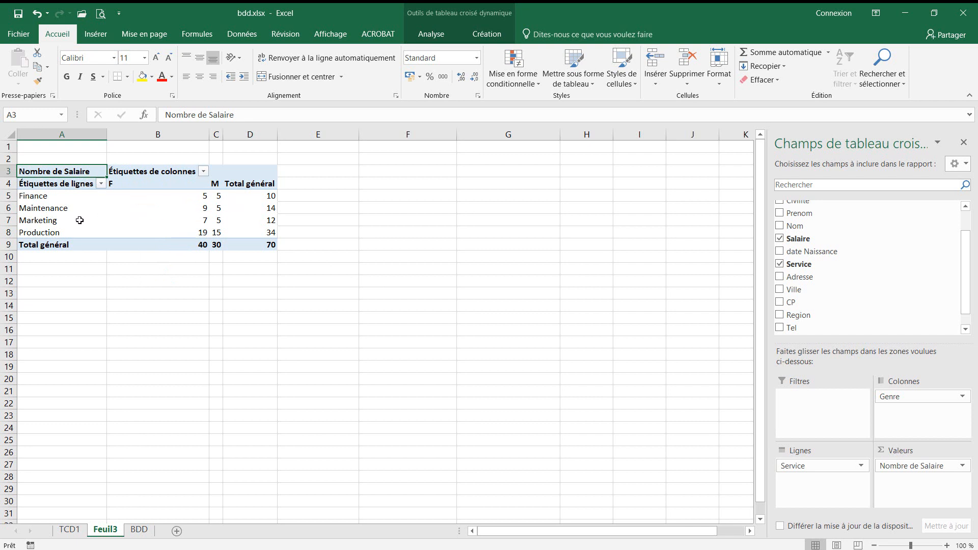
click(156, 174)
drag(165, 114, 395, 110)
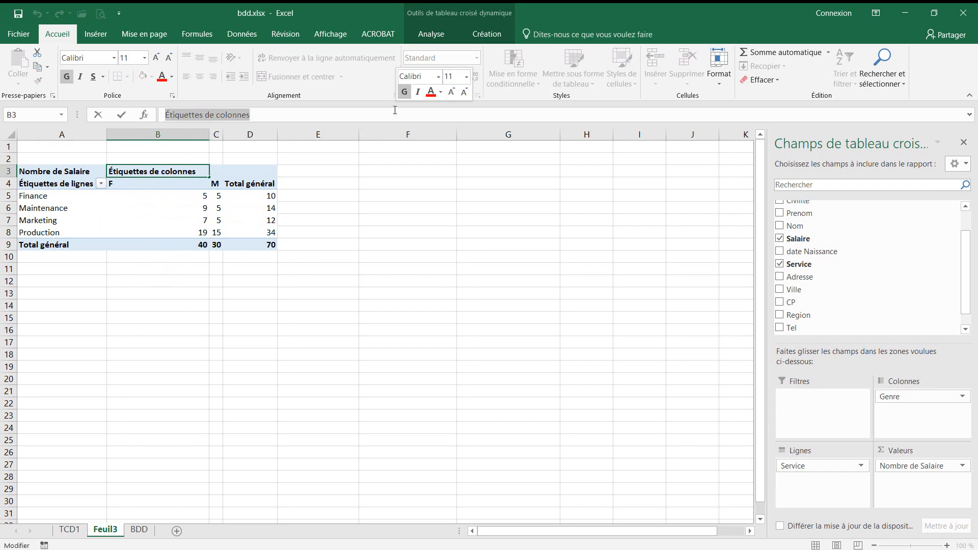
text(Gen)
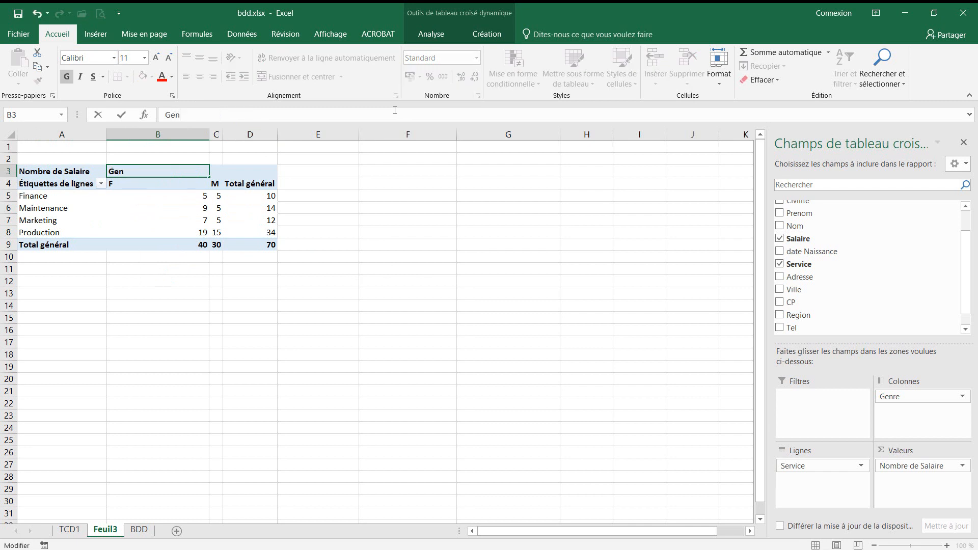
text(re)
- Rename the row labels header in A4 as Services
click(44, 183)
drag(238, 115, 162, 115)
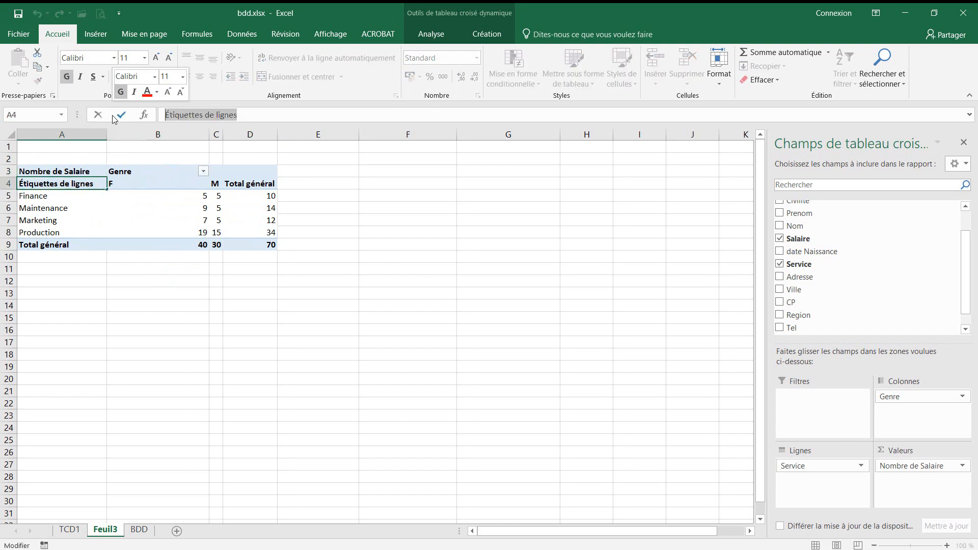
text(Serv)
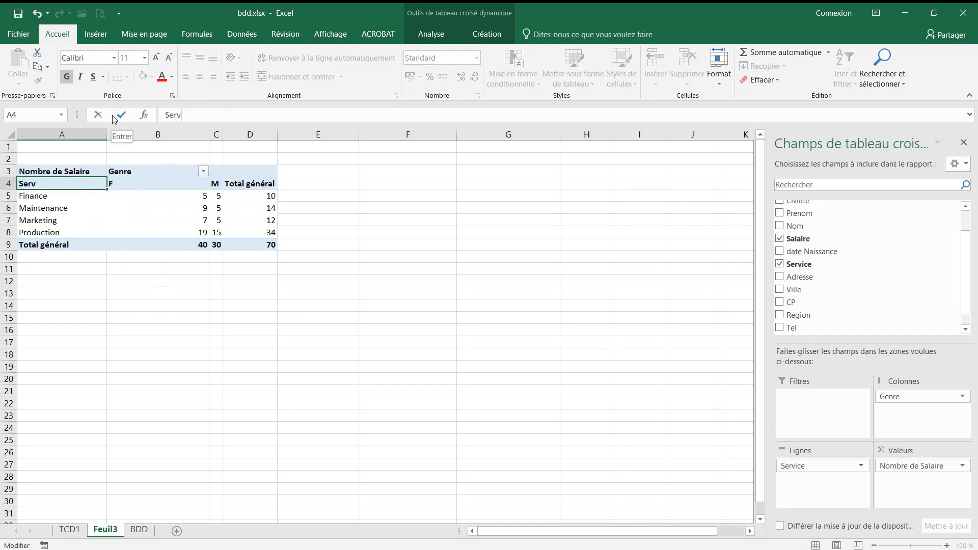
text(ices)
click(122, 118)
click(302, 241)
- Apply the orange pivot table style from the first row of the Moyen group to the pivot table
click(235, 205)
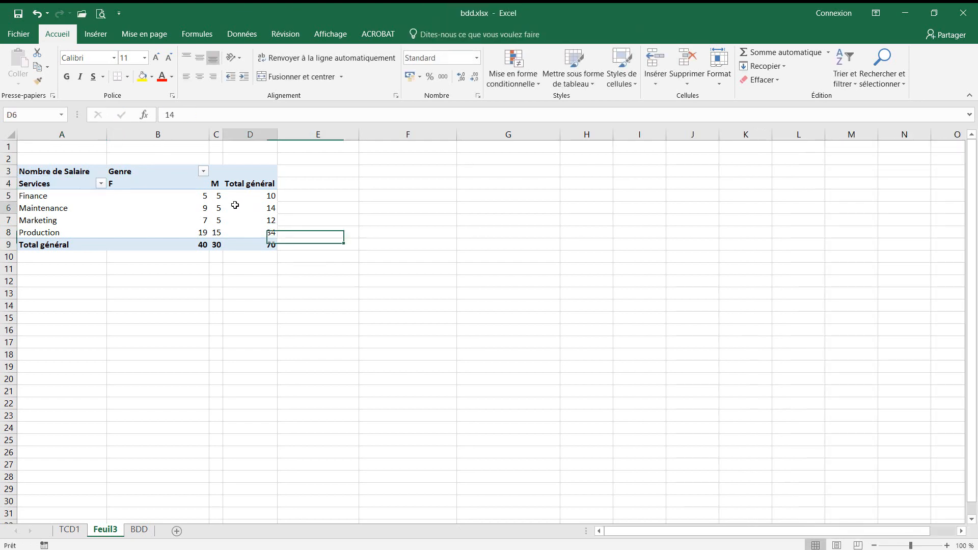
click(492, 29)
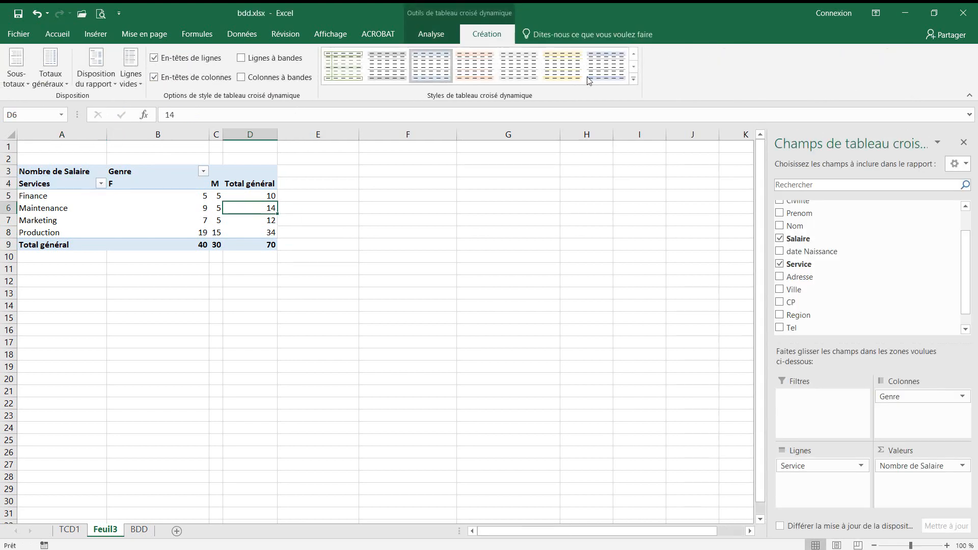
click(638, 84)
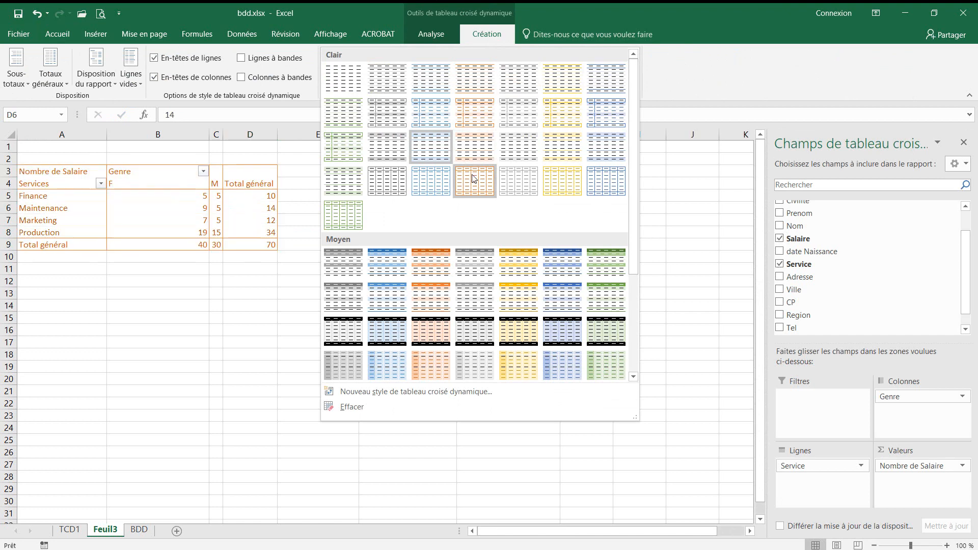
click(433, 258)
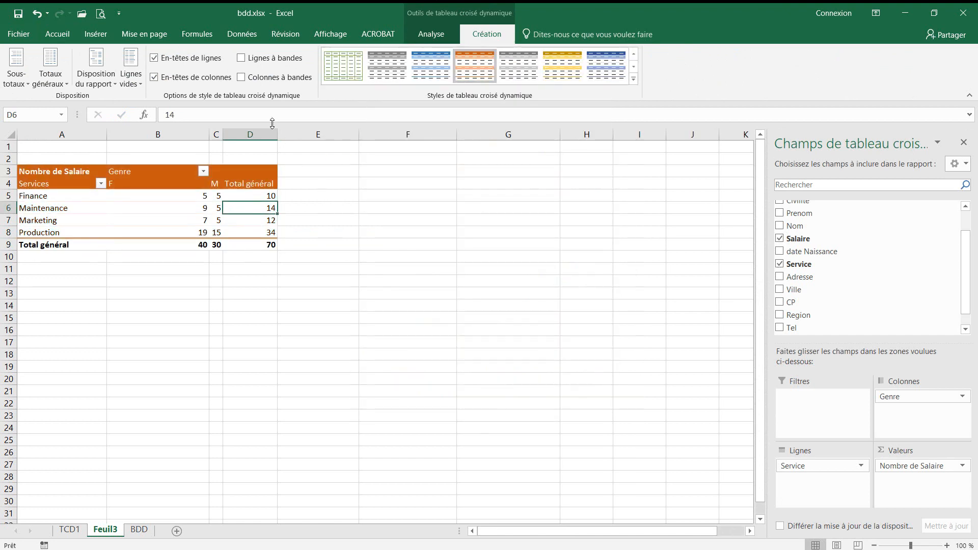
- Insert a Barres groupées pivot chart from the pivot table and place it beside the table, starting around row 2
click(429, 32)
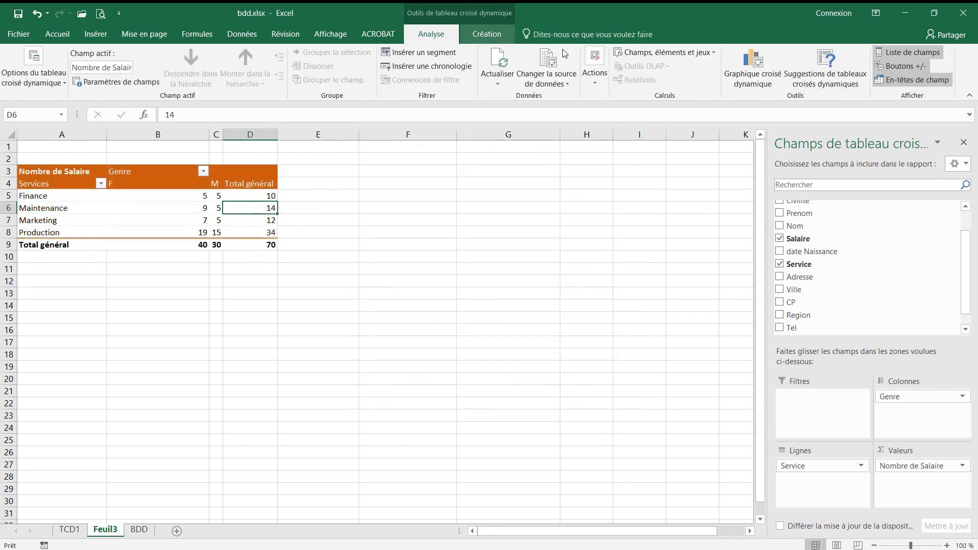
click(756, 67)
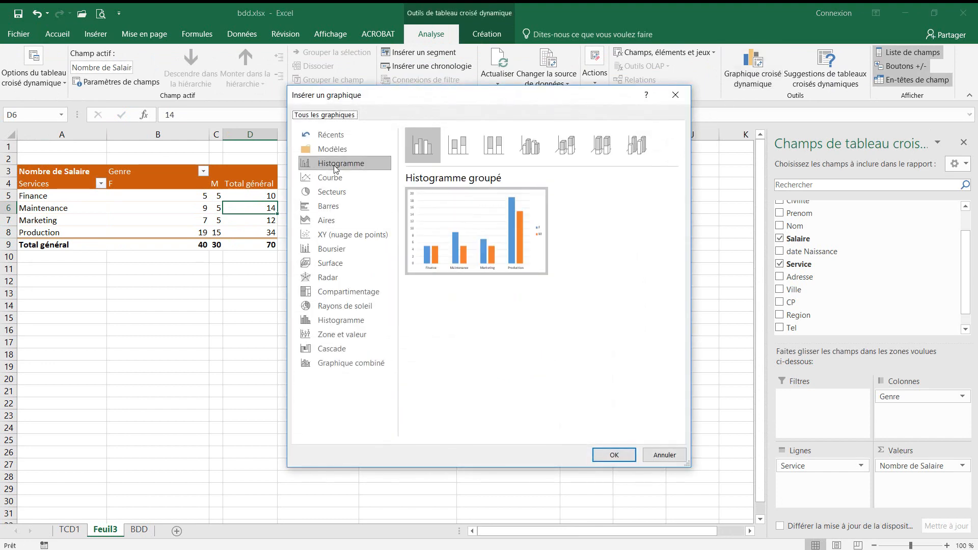
click(331, 207)
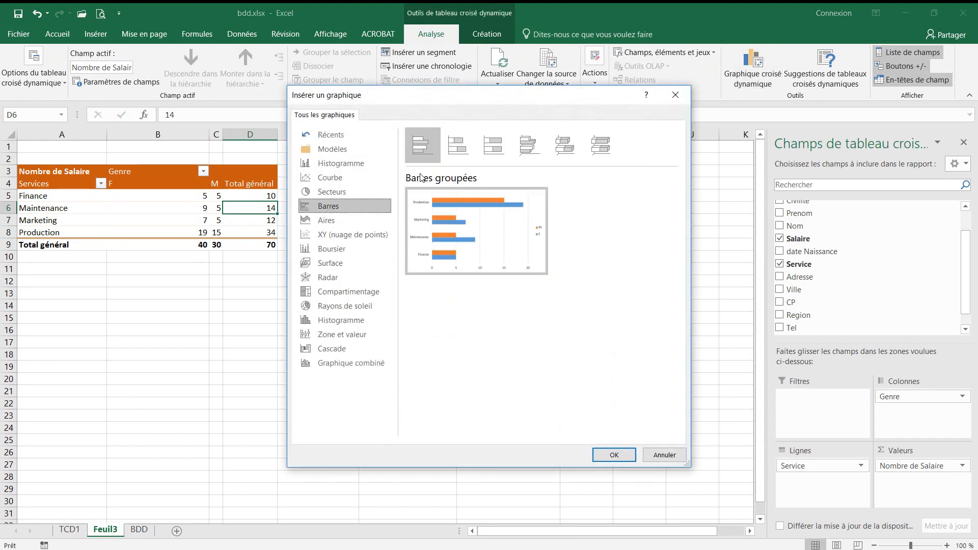
click(614, 455)
drag(408, 245, 475, 158)
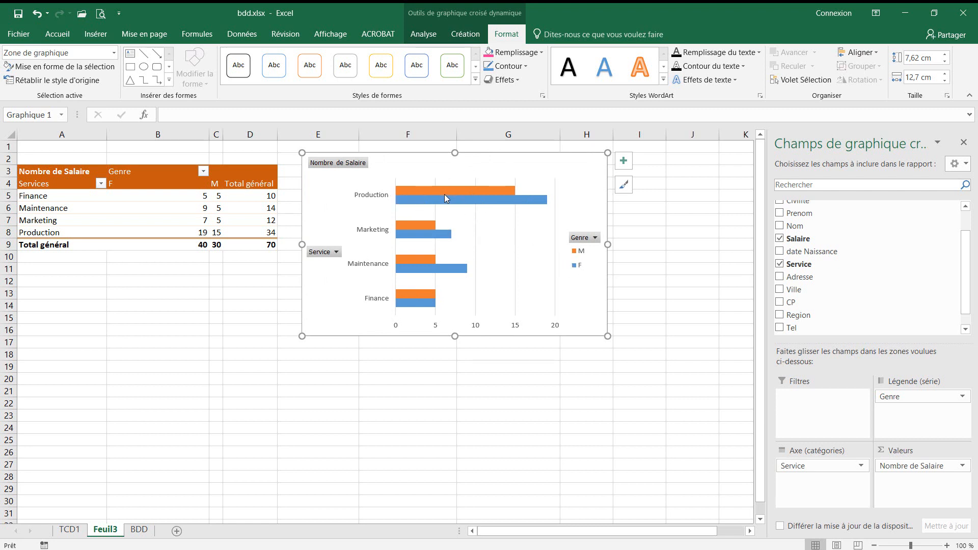
mouse_move(442, 192)
mouse_move(465, 268)
- Narrow columns B to D to an equal width and autofit column D to its contents
drag(159, 135, 271, 135)
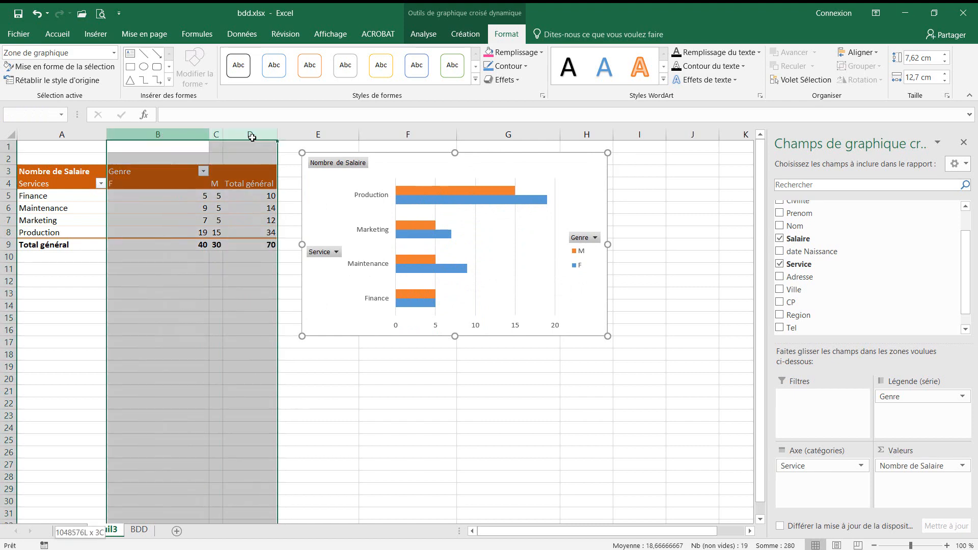
drag(208, 136, 141, 136)
click(137, 304)
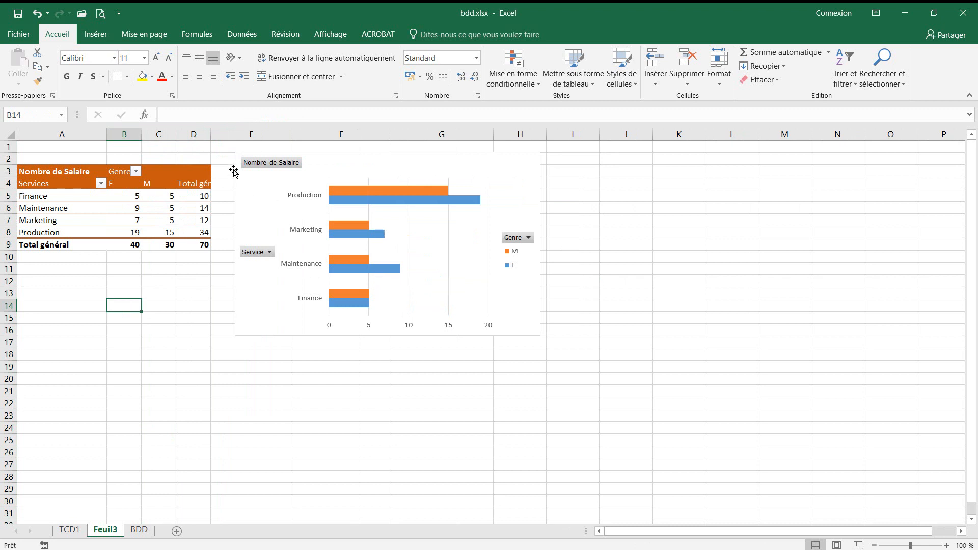
double_click(211, 135)
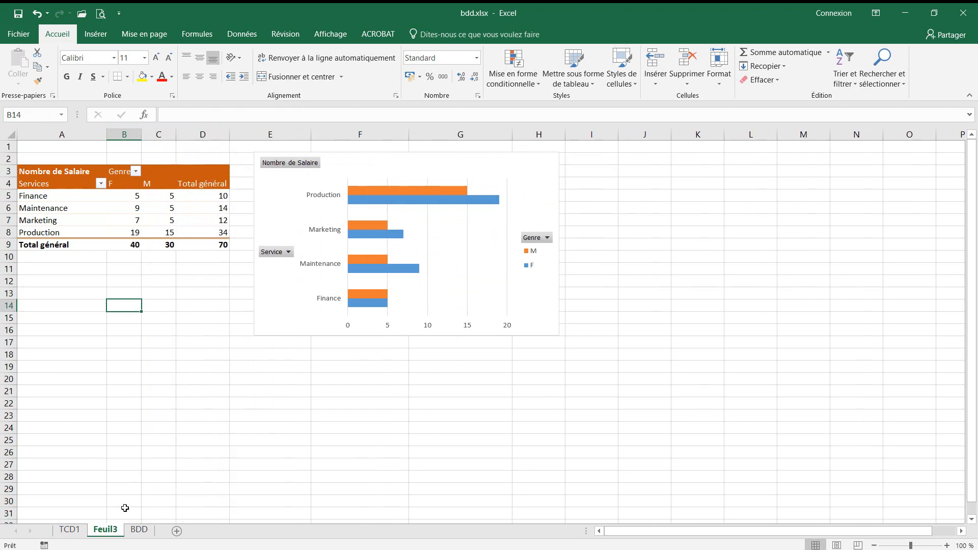
- Rename the Feuil3 sheet as TCD2
double_click(106, 530)
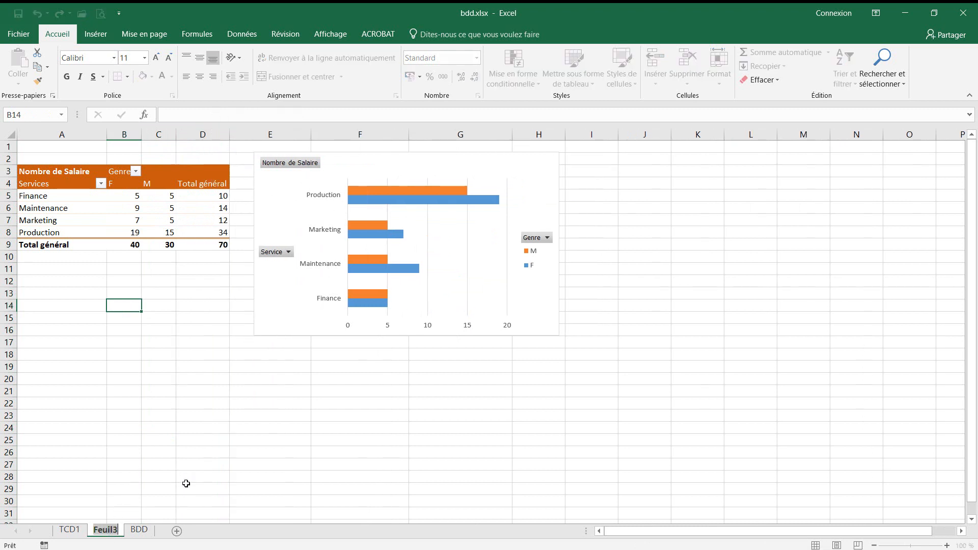
text(TC)
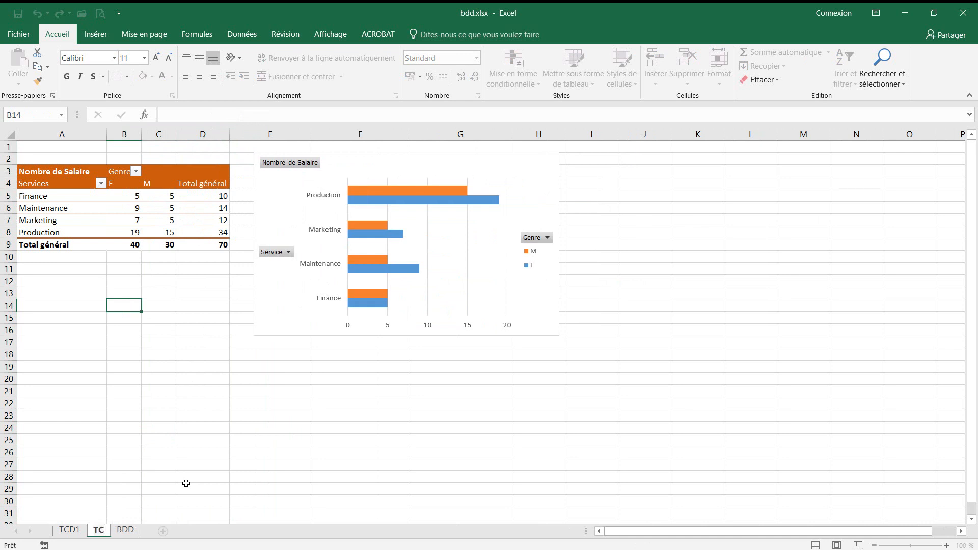
text(D2)
key(Return)
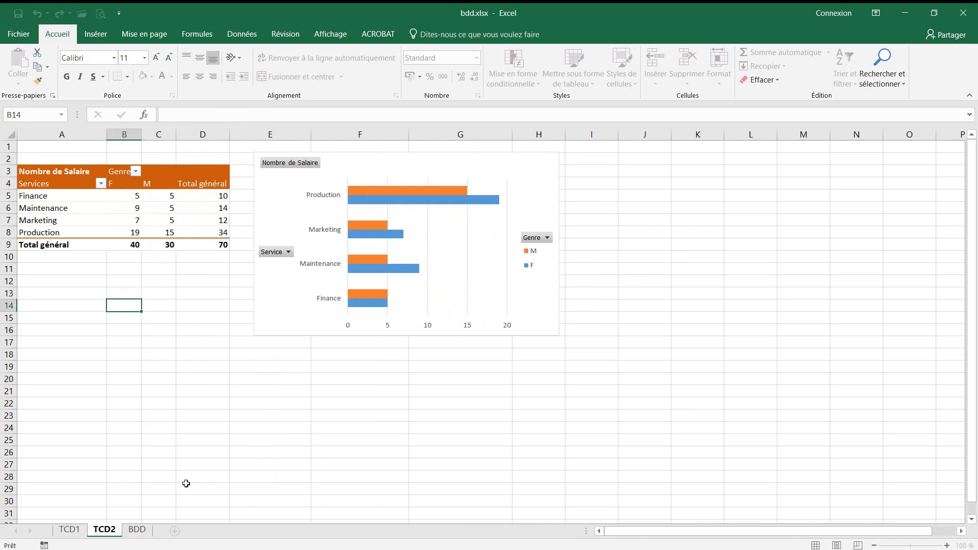
click(300, 402)
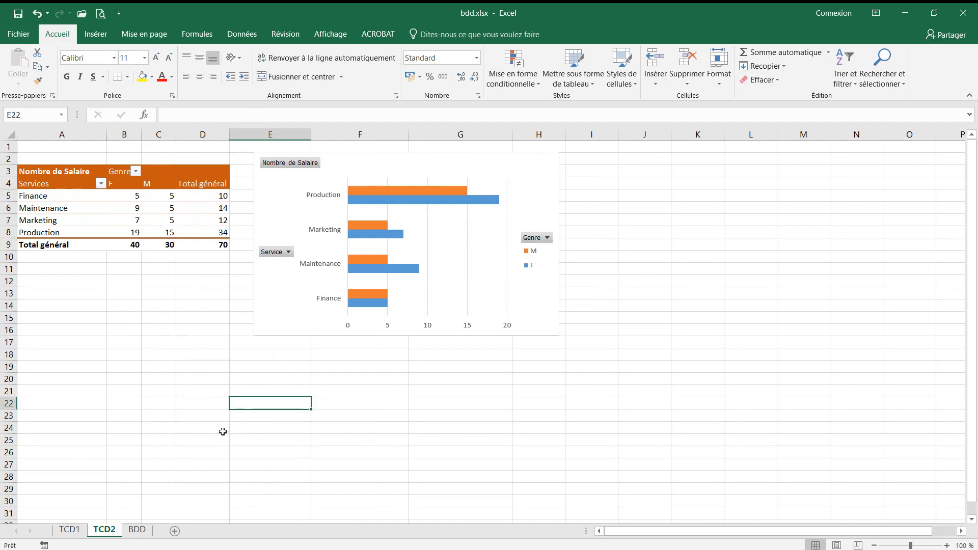
- Open the BDD sheet, show the Exemple 3 slide in PowerPoint, and return to Excel to examine the date Naissance column header
click(136, 530)
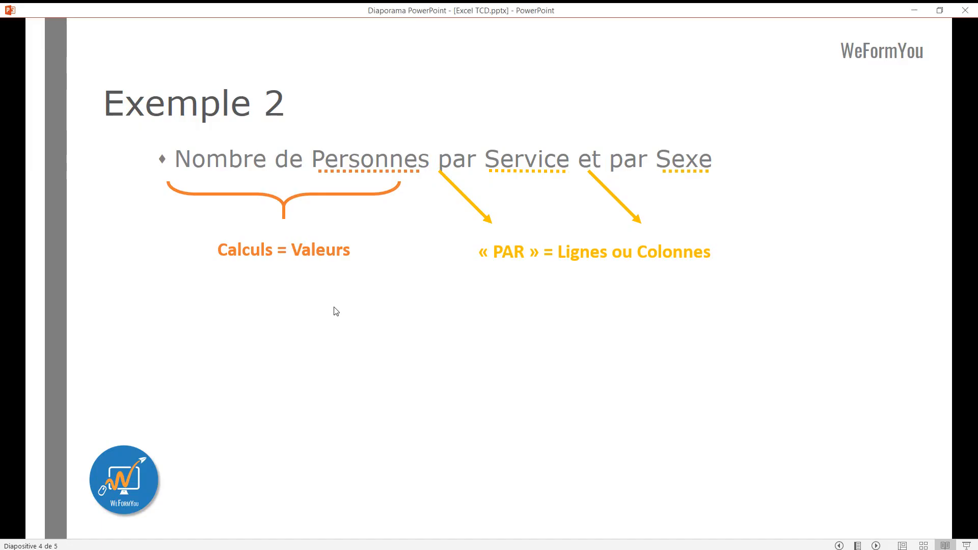
click(877, 546)
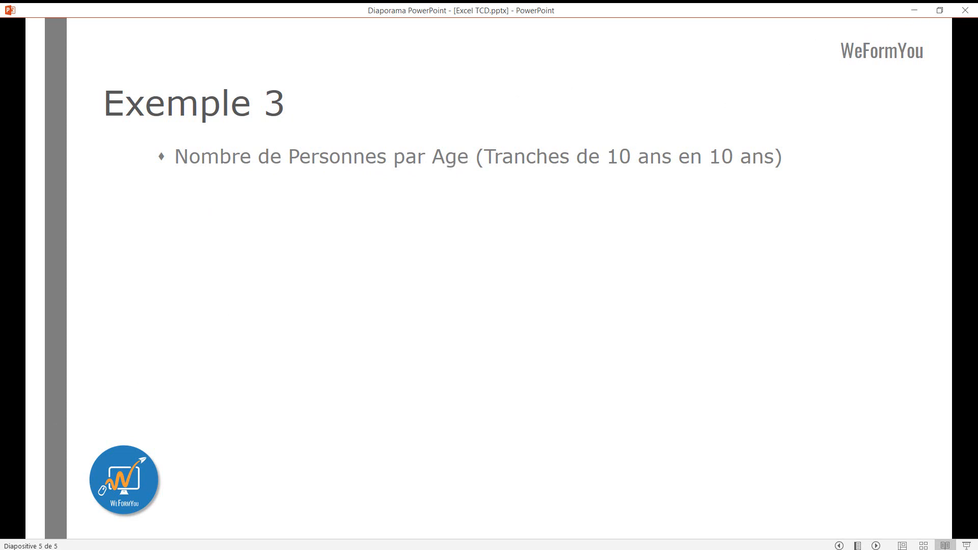
key(alt+Tab)
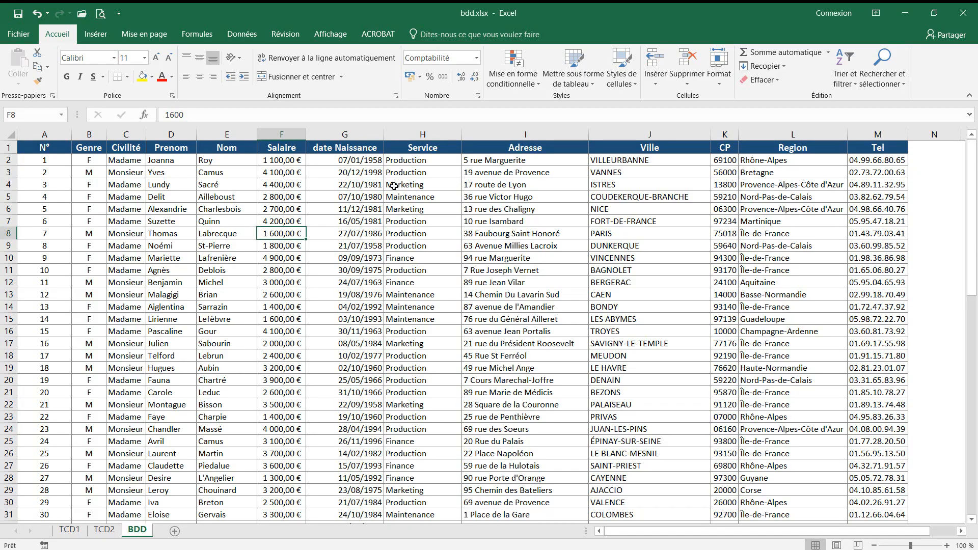
click(347, 147)
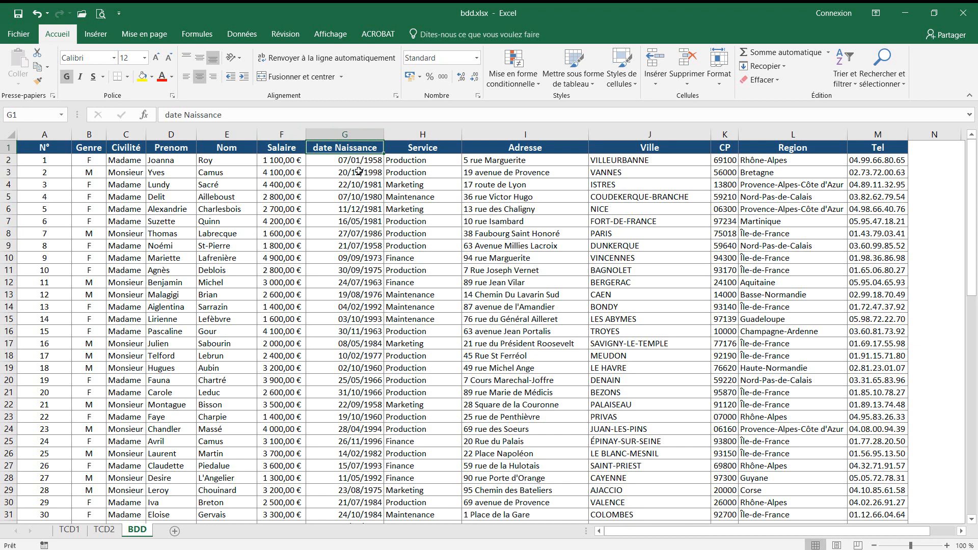
- Insert a new column before Service on the BDD sheet and title it Age
click(430, 136)
right_click(430, 137)
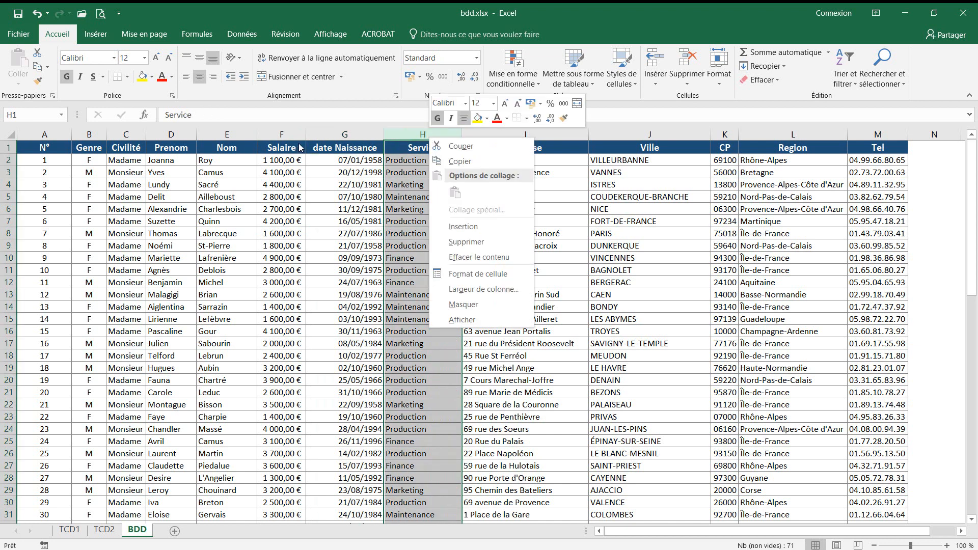
click(465, 231)
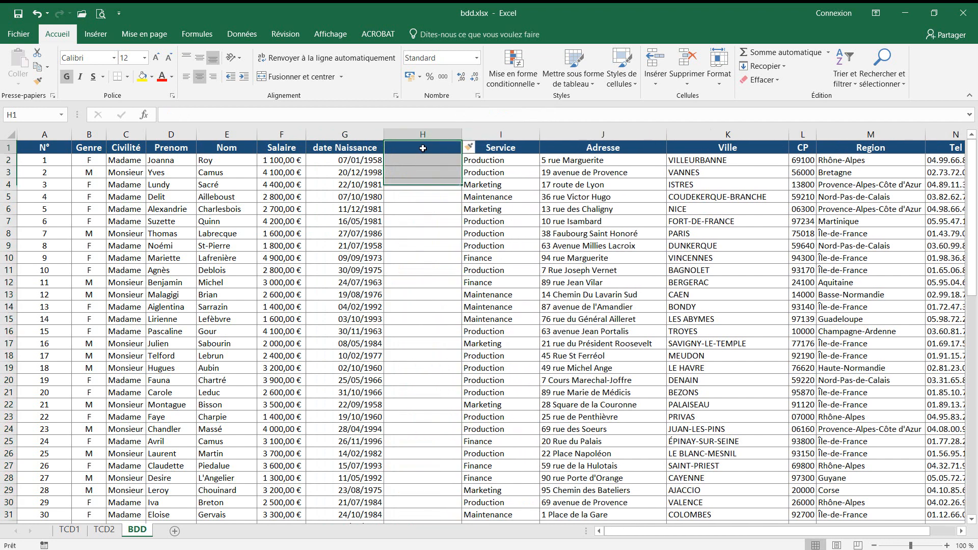
text(Age)
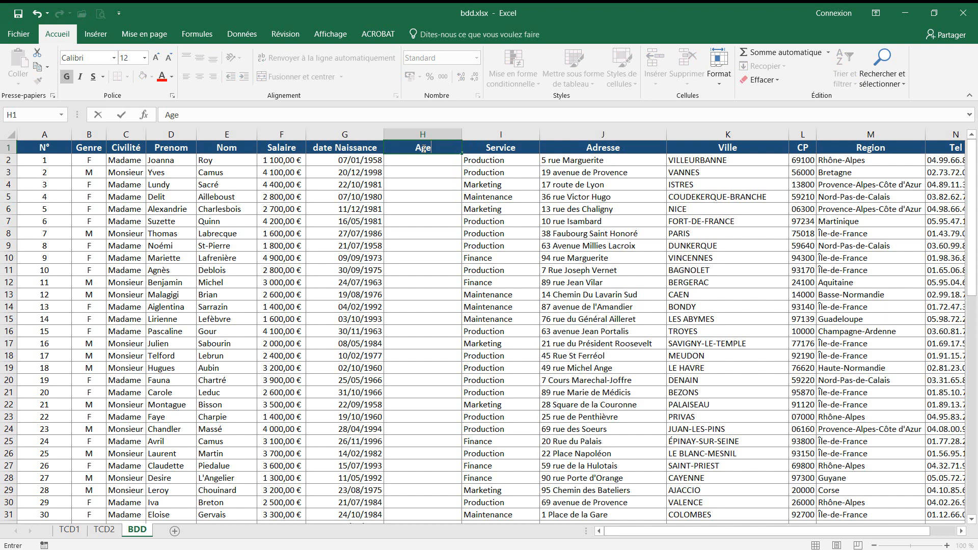
key(Return)
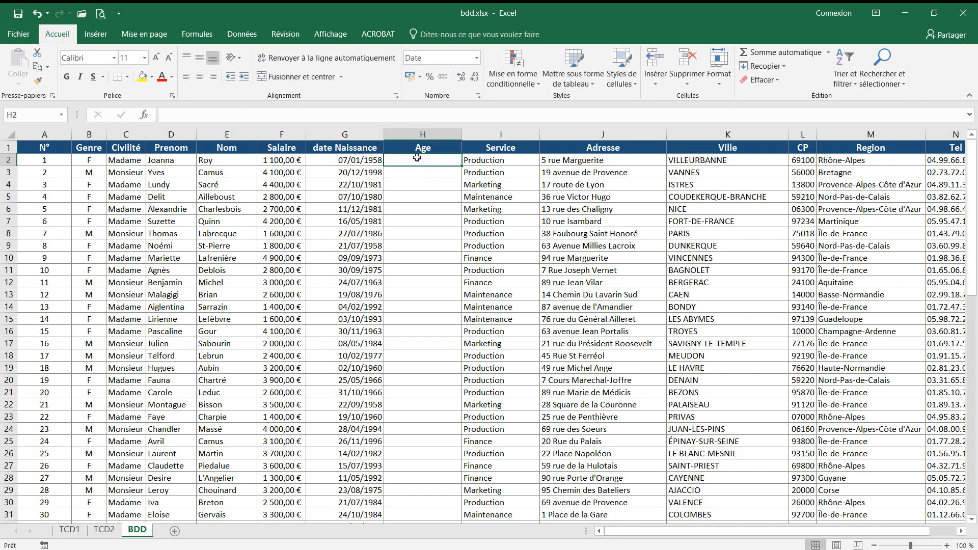
- Enter the formula =DATEDIF(G2;AUJOURDHUI();"y") in H2 to calculate the age in years from the birth date
text(=da)
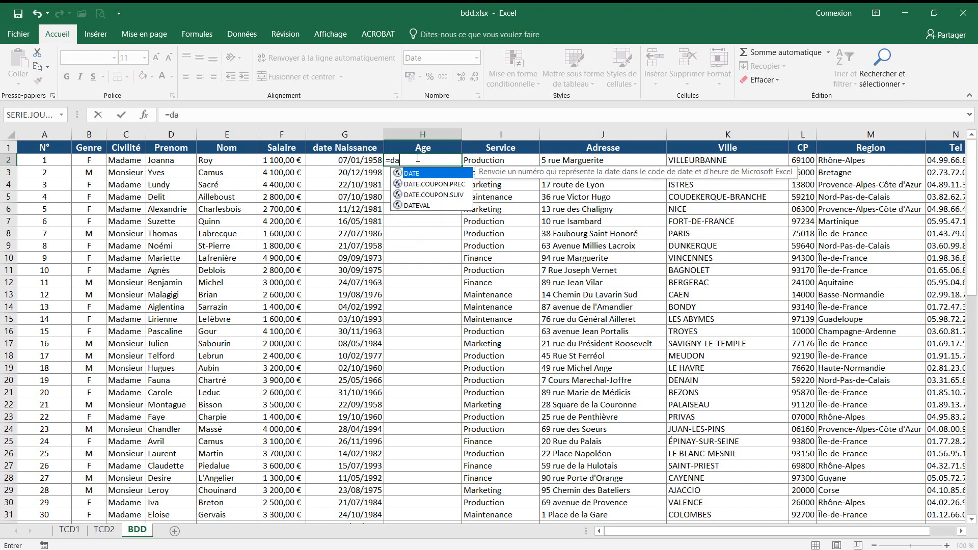
text(tedif)
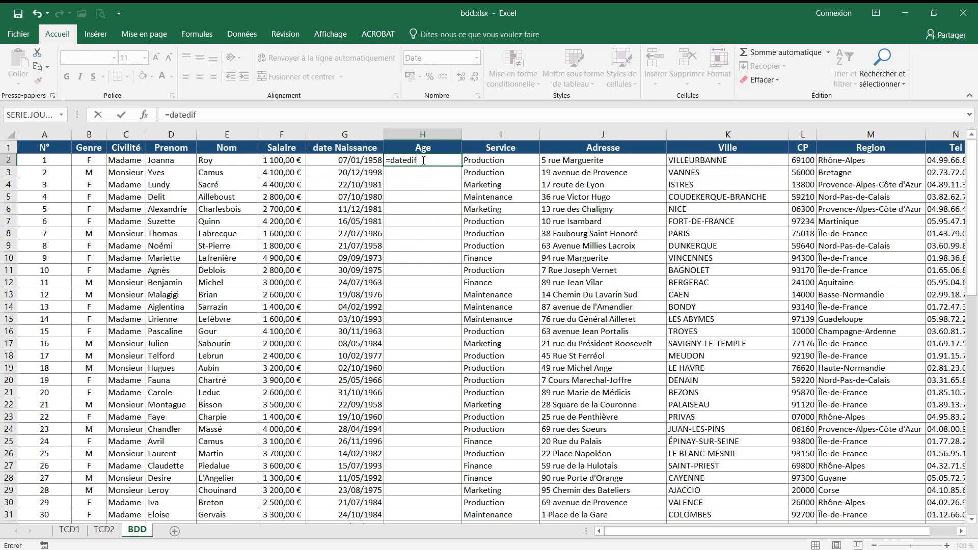
text(()
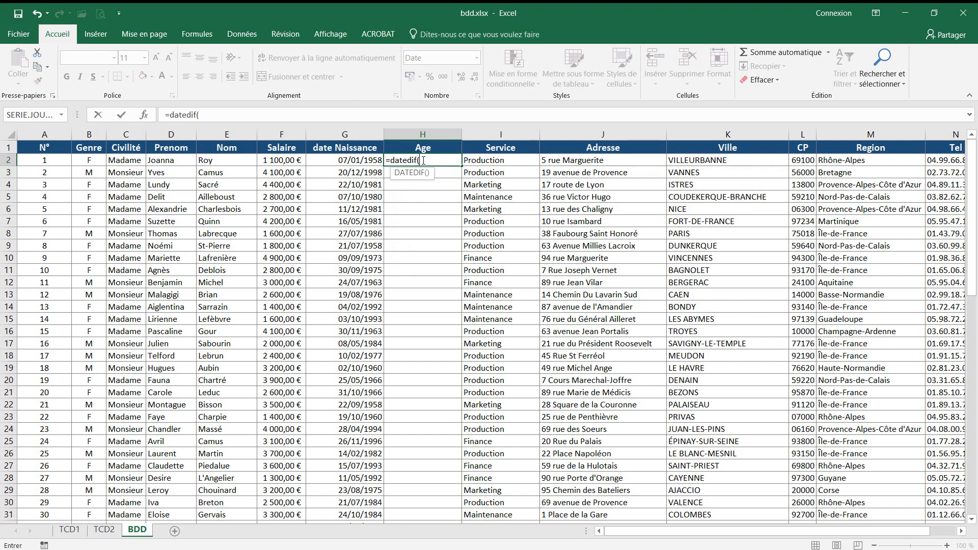
click(352, 159)
text(;)
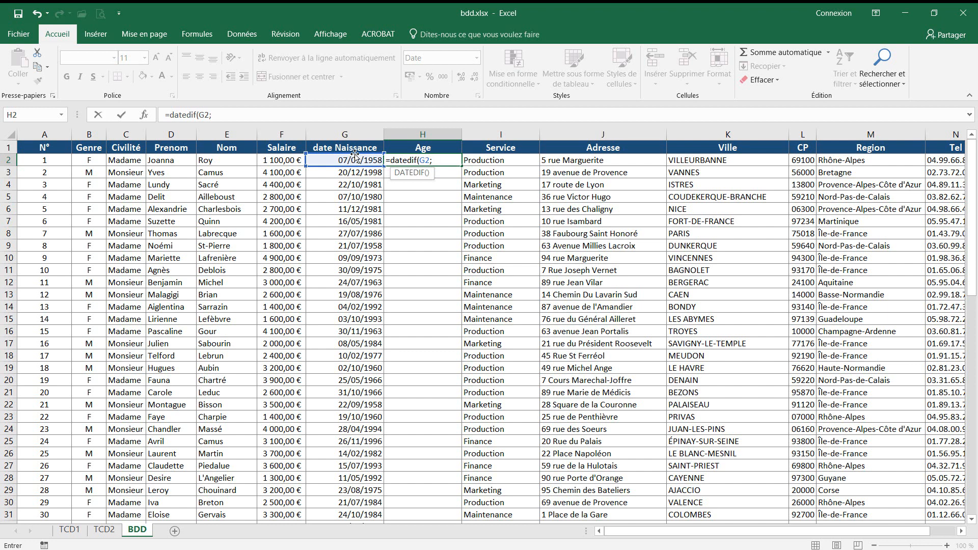
text(auj)
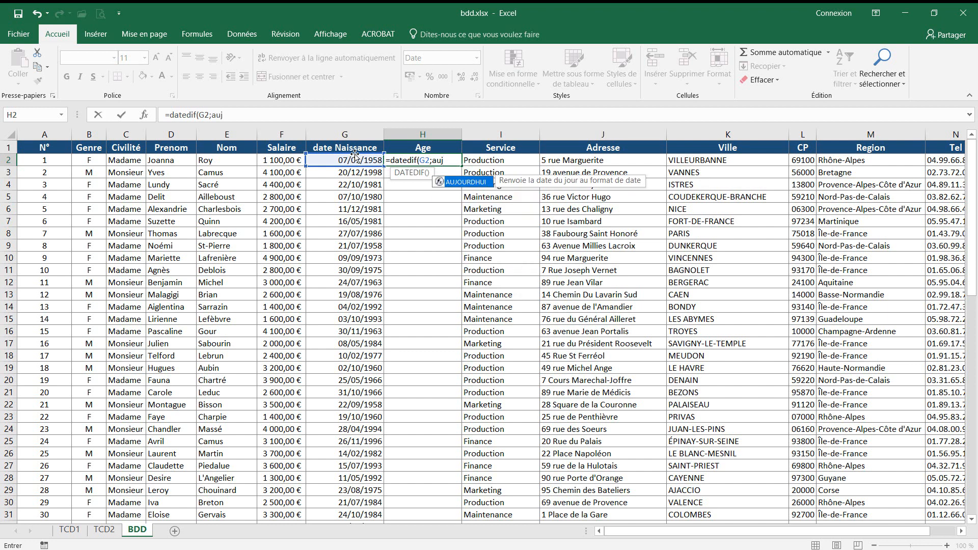
double_click(458, 184)
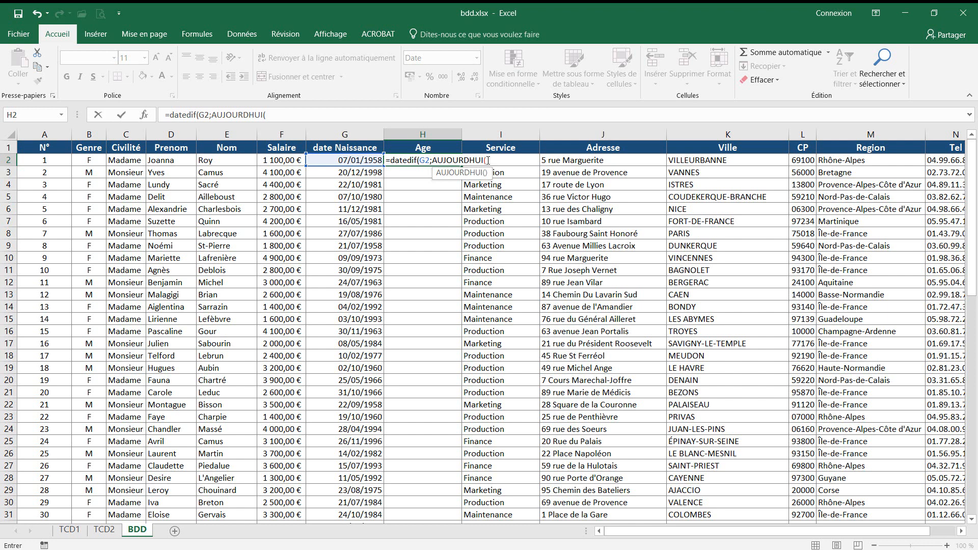
text())
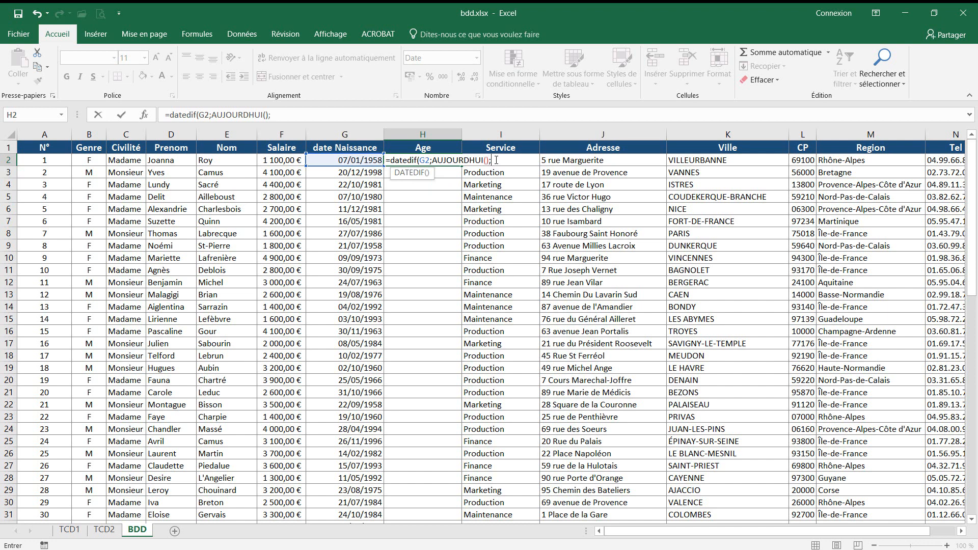
text(;"y)
text())
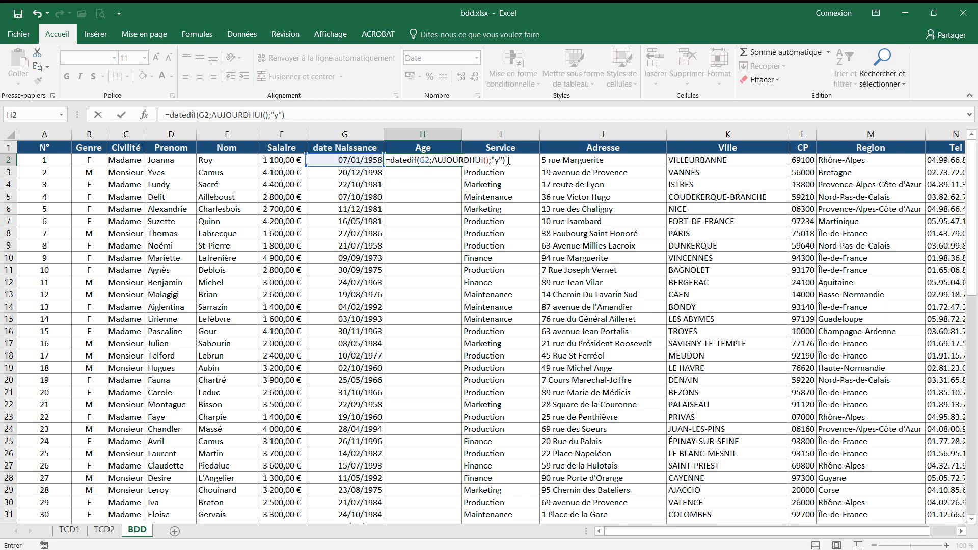
key(Return)
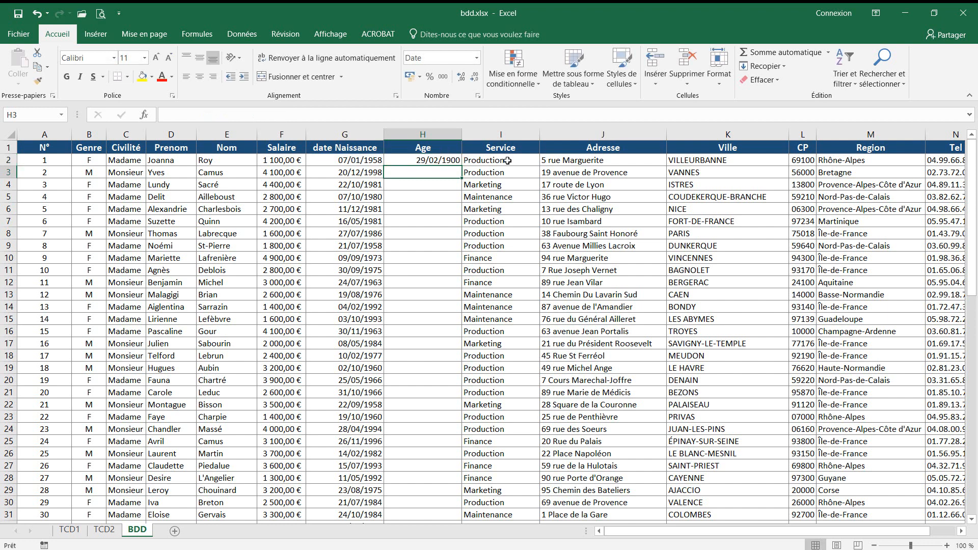
- Set the number format of H2 to Standard and fill its formula down the whole Age column
click(445, 161)
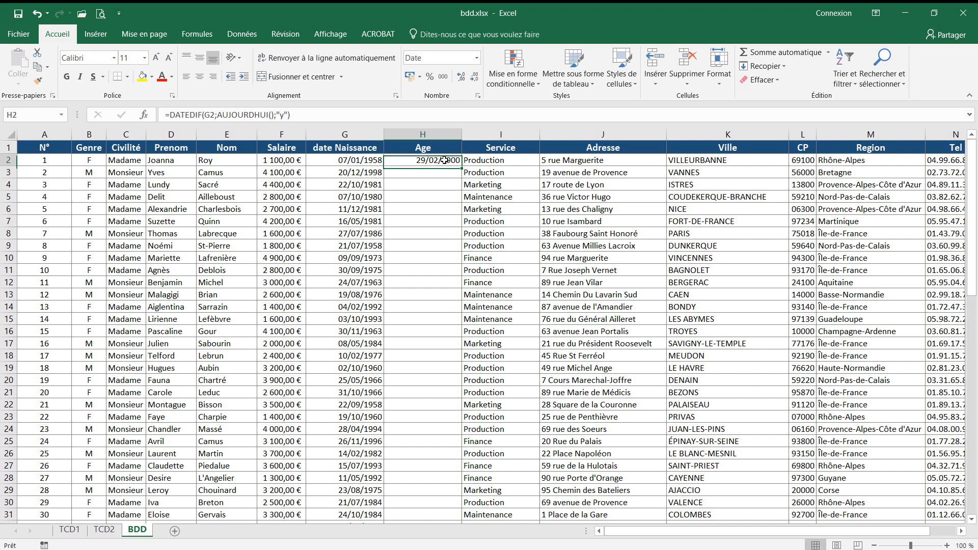
click(477, 58)
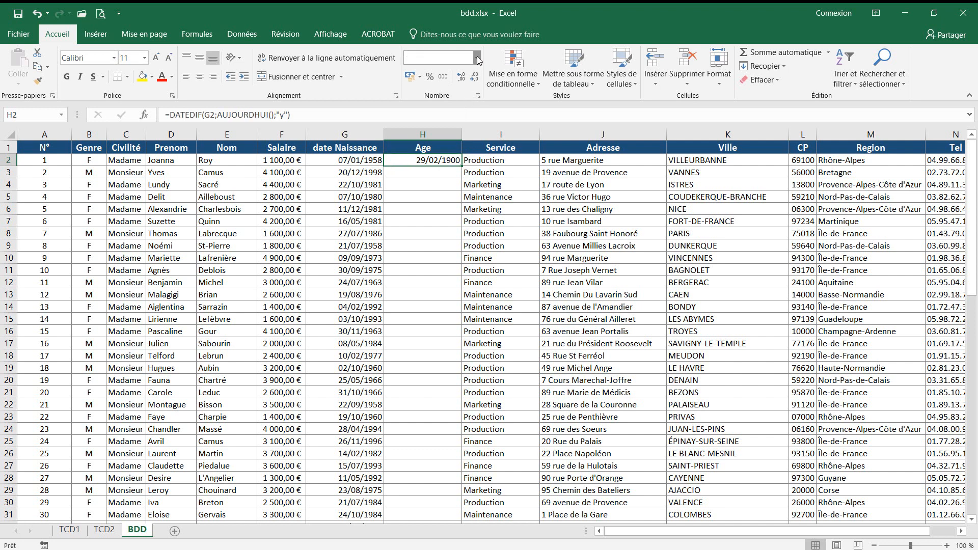
click(472, 77)
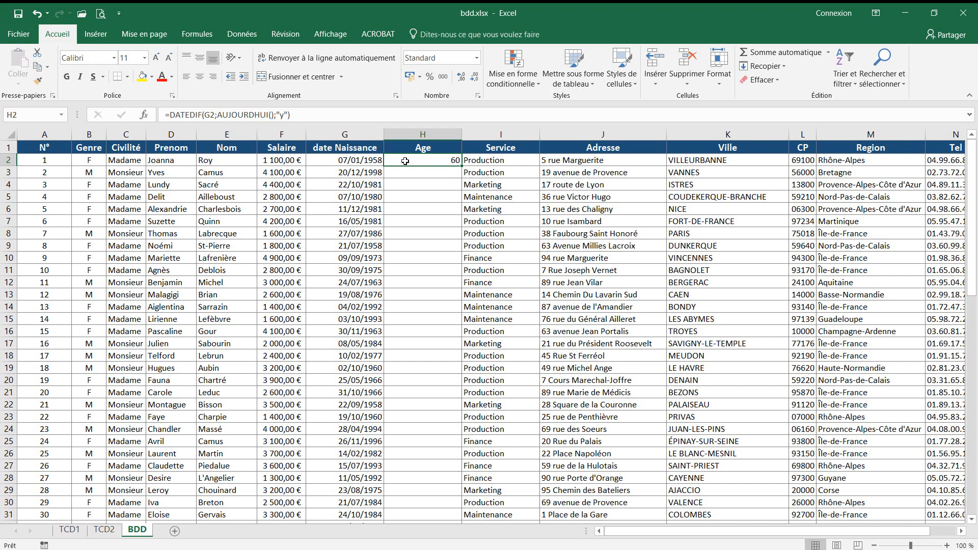
double_click(462, 166)
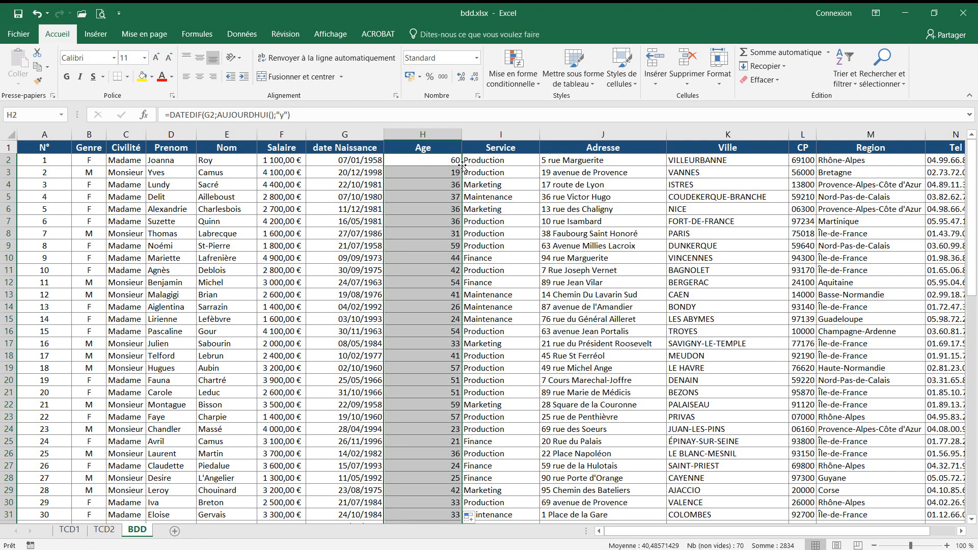
click(413, 182)
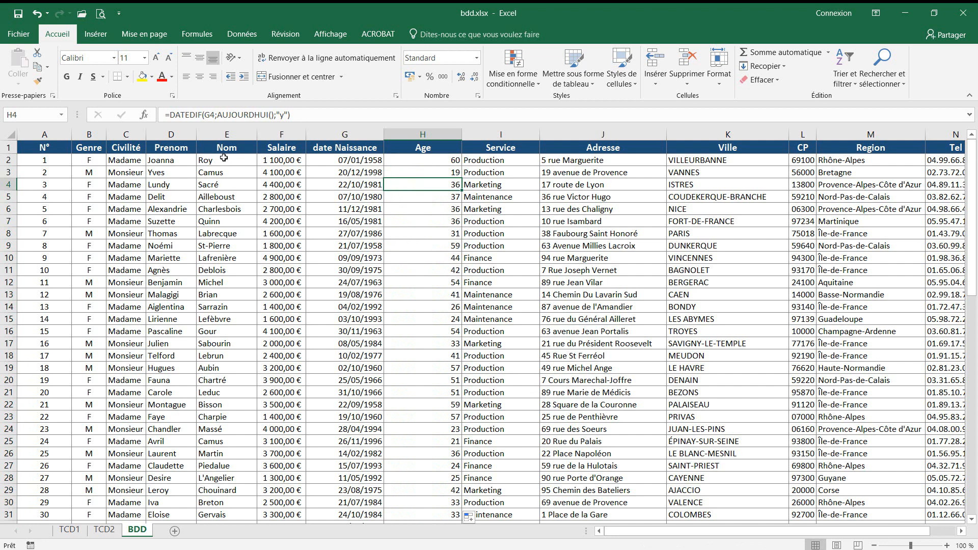
- Create a pivot table from BDD!$A$1:$N$71 on the existing TCD2 sheet at cell A19
click(364, 197)
click(96, 33)
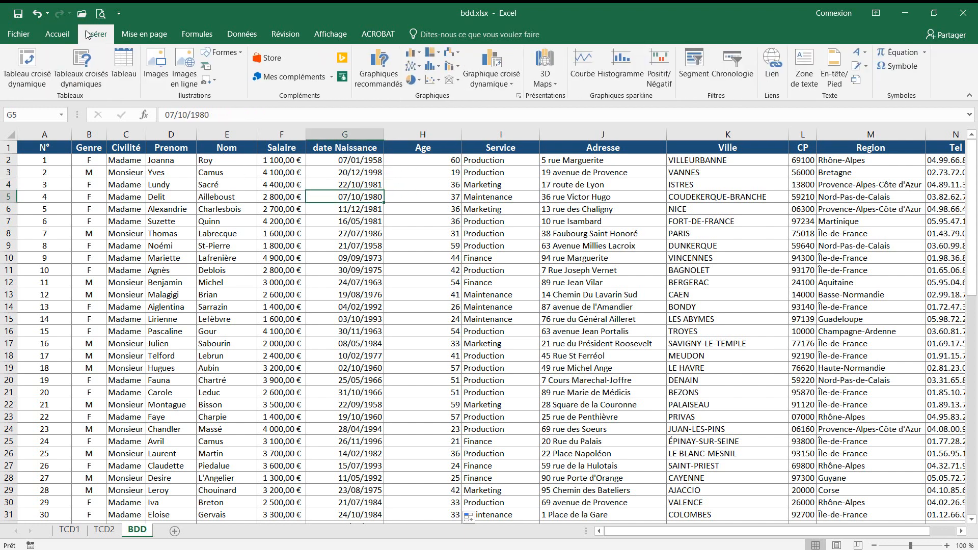
click(20, 69)
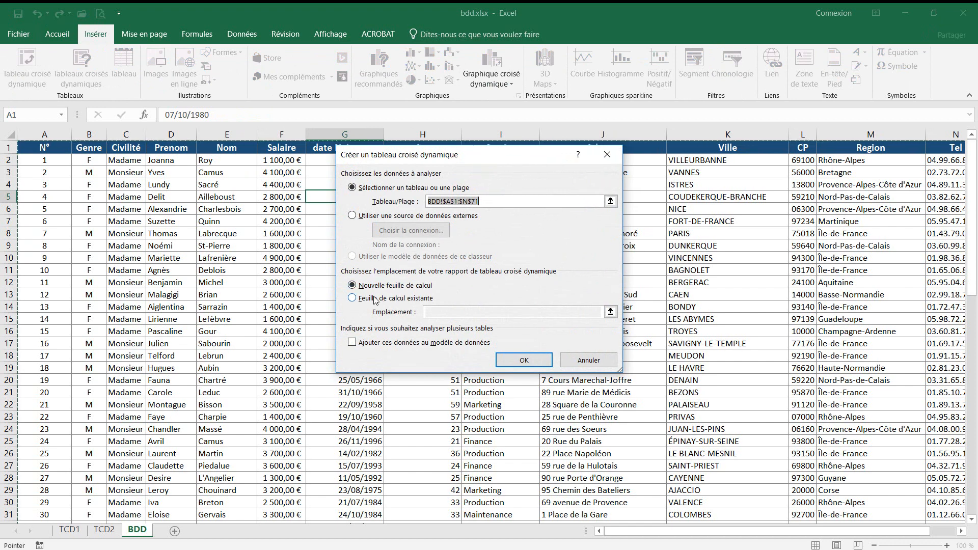
click(410, 303)
click(430, 312)
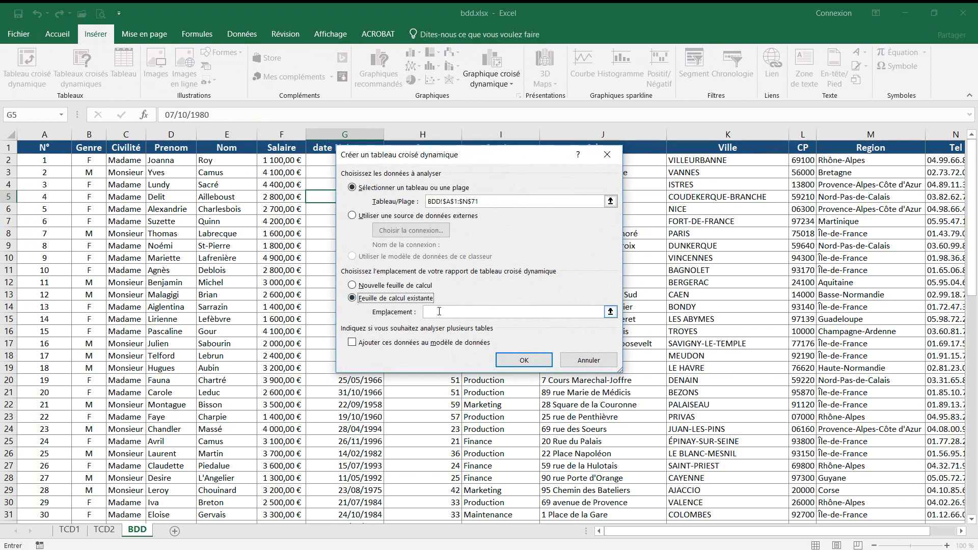
click(439, 311)
click(106, 530)
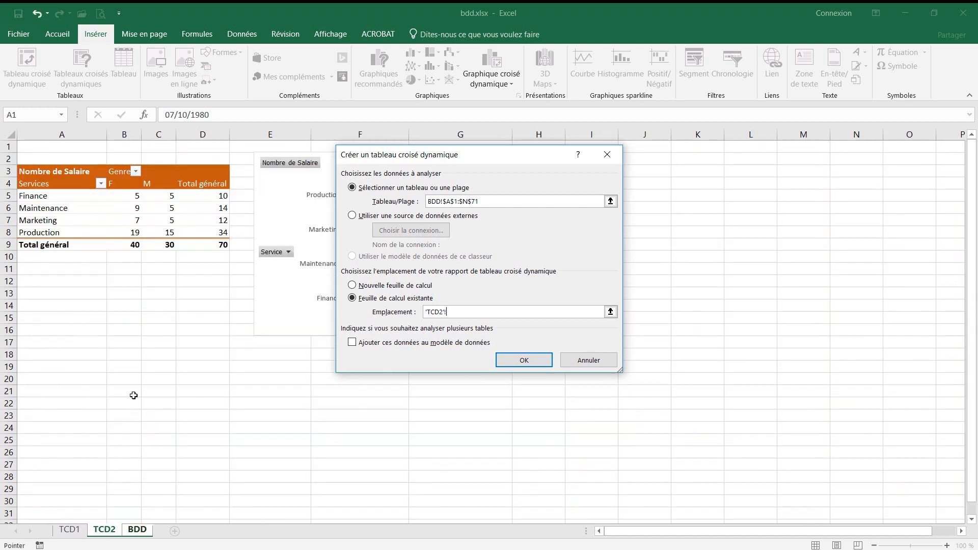
click(70, 368)
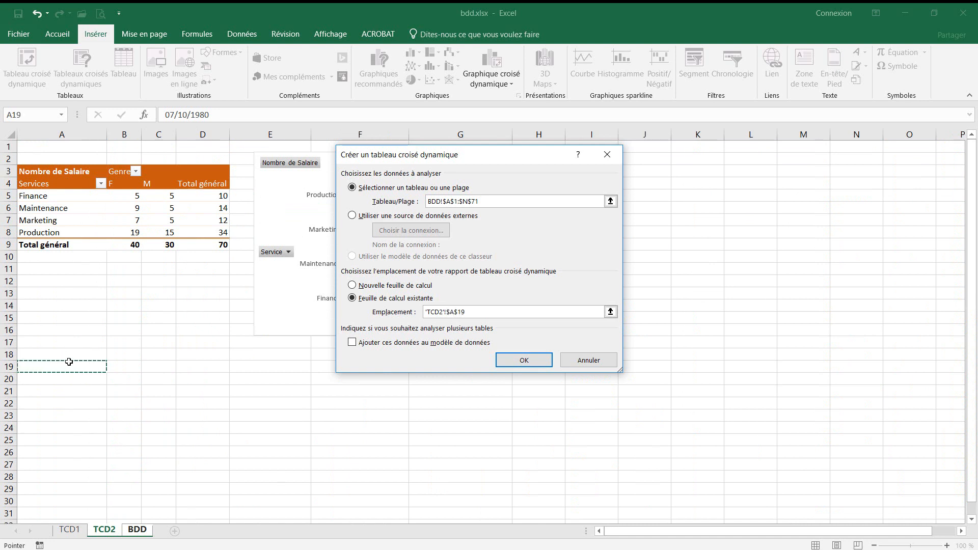
click(524, 361)
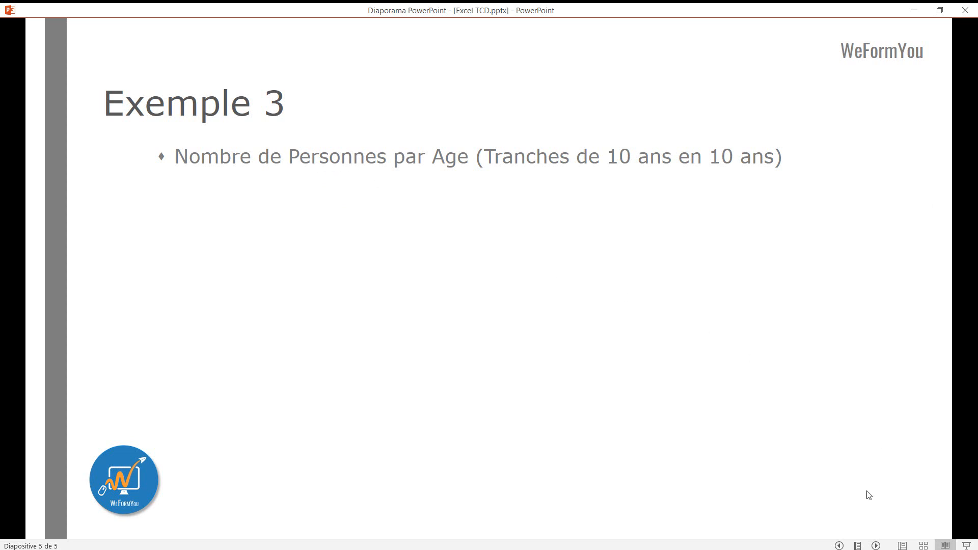
- Reveal the values and rows-or-columns annotations on the Exemple 3 slide in PowerPoint, and return to Excel
click(876, 546)
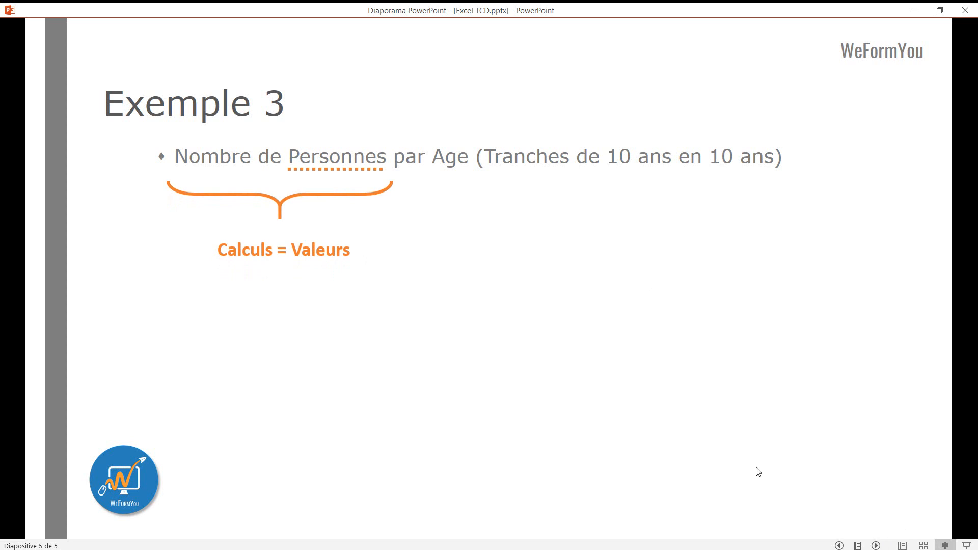
click(876, 546)
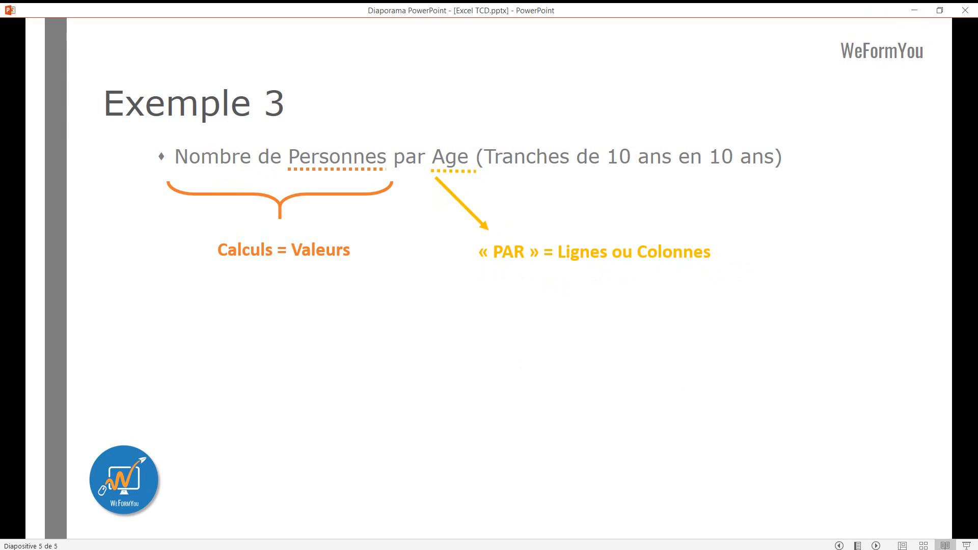
key(alt+Tab)
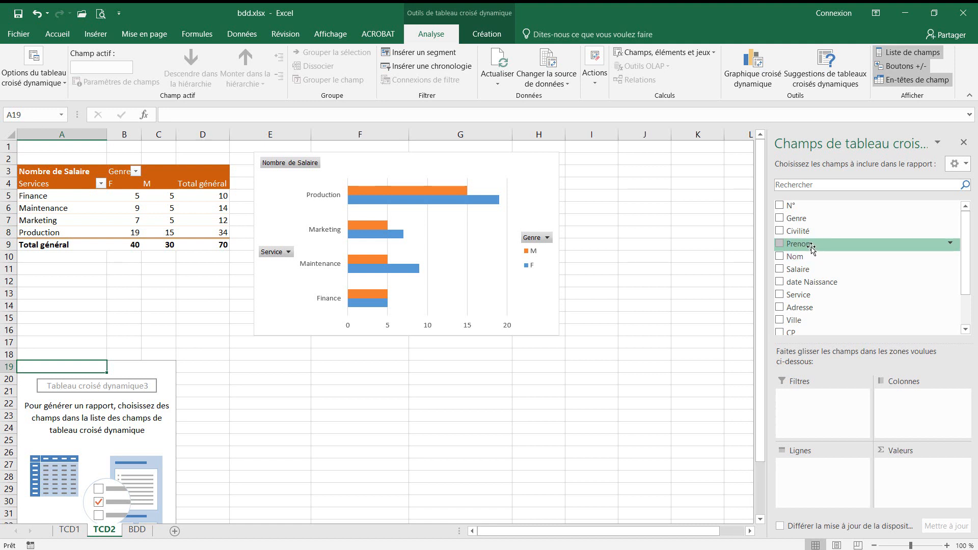
- Add Nom as a count in the values of the A19 pivot table and refresh the table to update its field list
drag(827, 275, 939, 487)
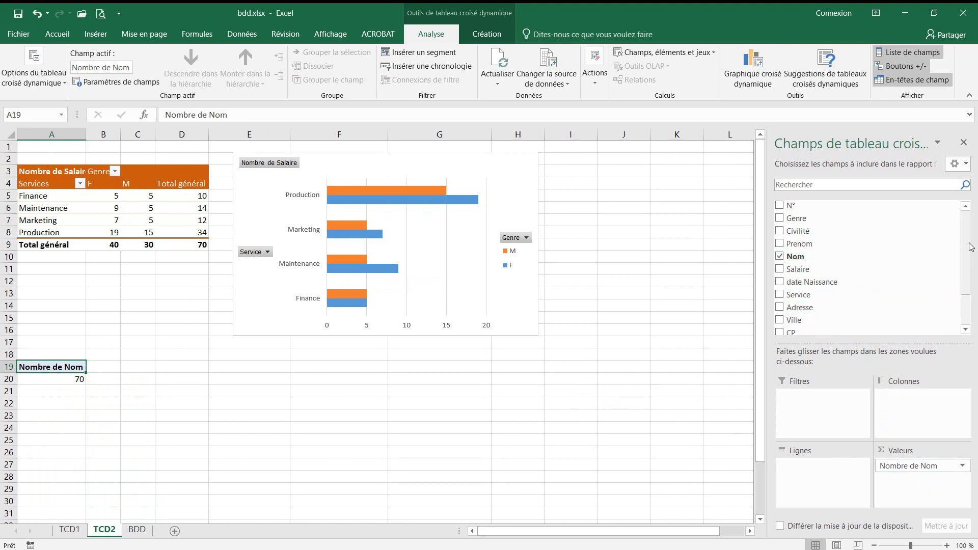
drag(973, 251, 971, 224)
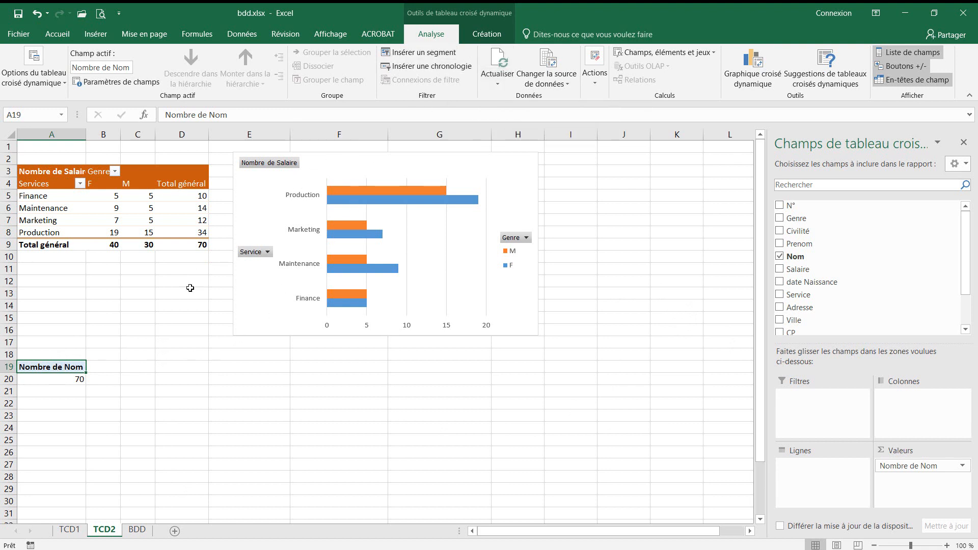
right_click(57, 367)
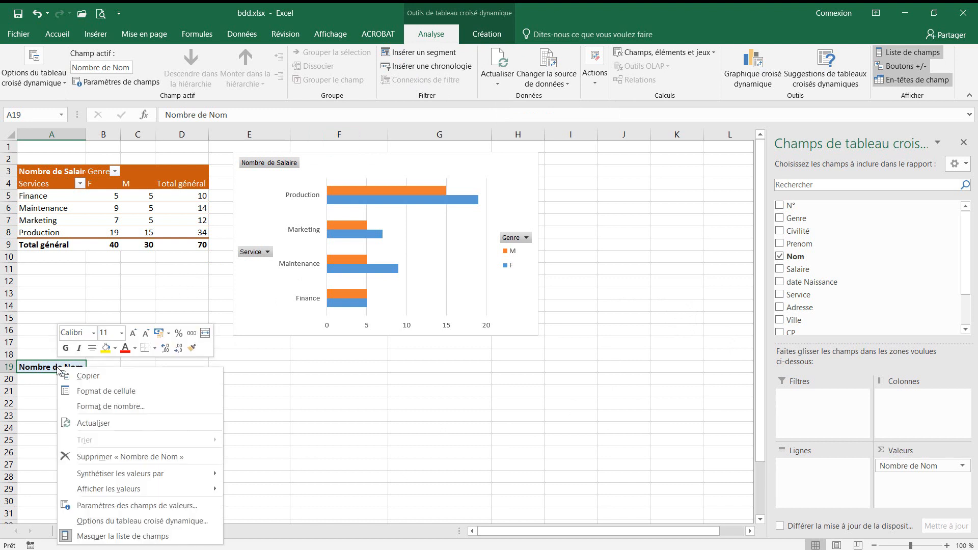
click(84, 426)
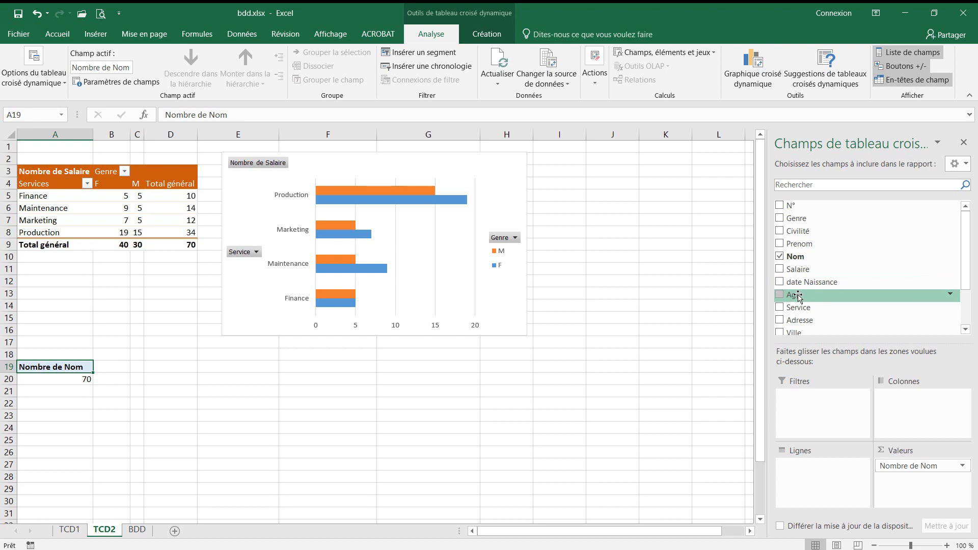
- Add Age as the row field of the pivot table at A19 and look through the listed ages
drag(798, 297, 818, 479)
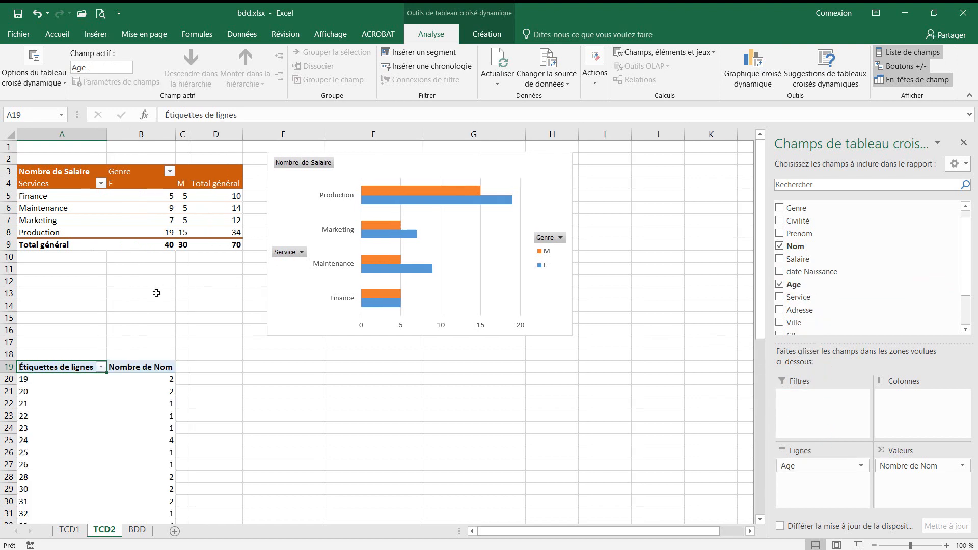
scroll(153, 291, down, 5)
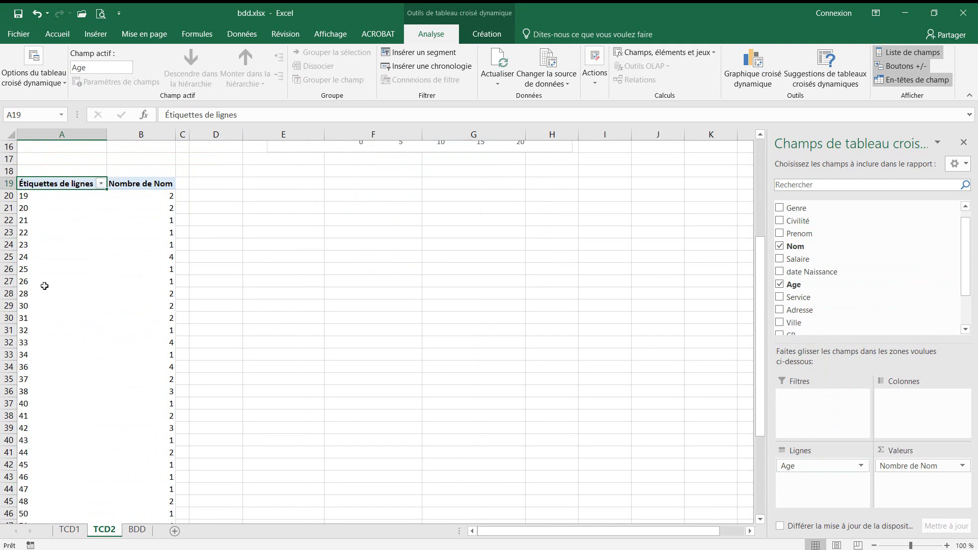
scroll(45, 286, down, 3)
scroll(44, 278, up, 4)
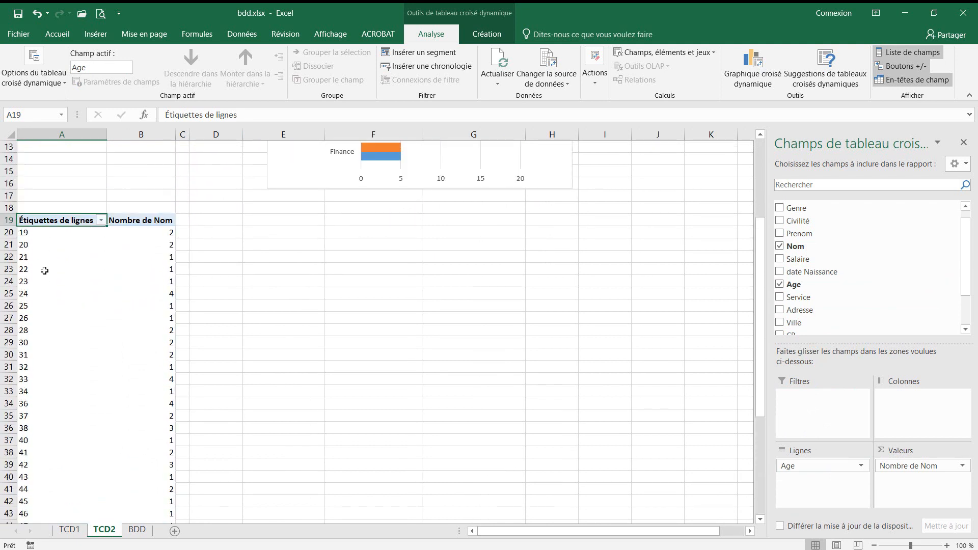
- Group the Age row labels of the A19 pivot table into intervals of 10 starting at 0
right_click(26, 247)
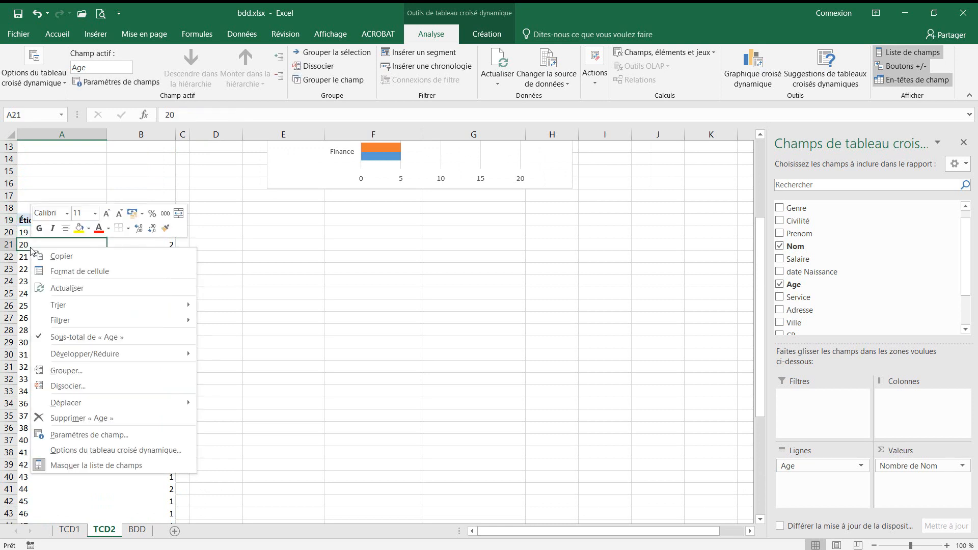
click(59, 371)
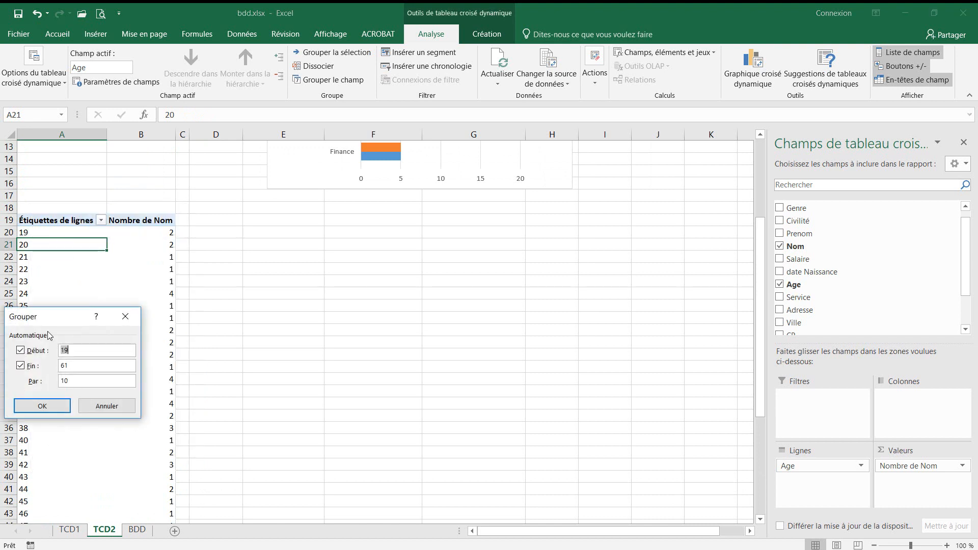
drag(51, 320, 379, 230)
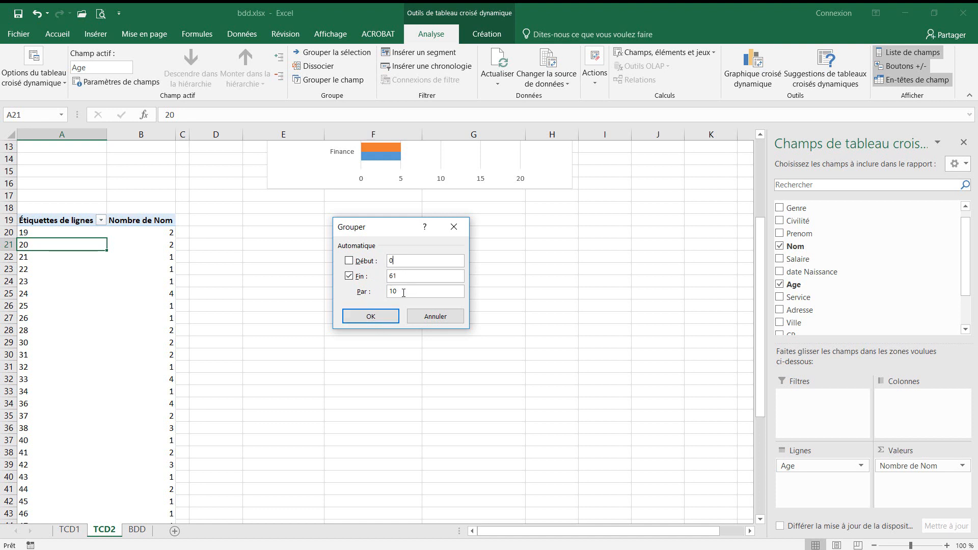
click(371, 317)
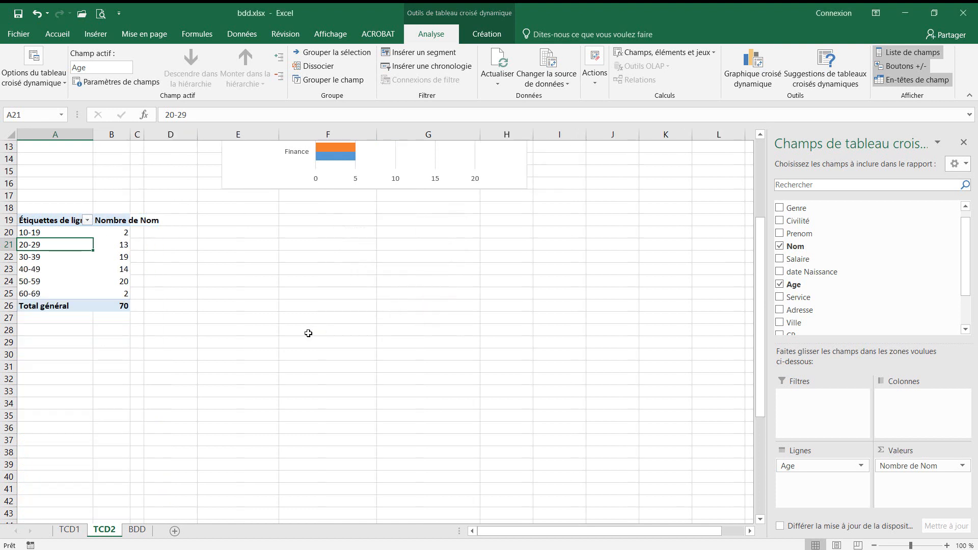
click(47, 237)
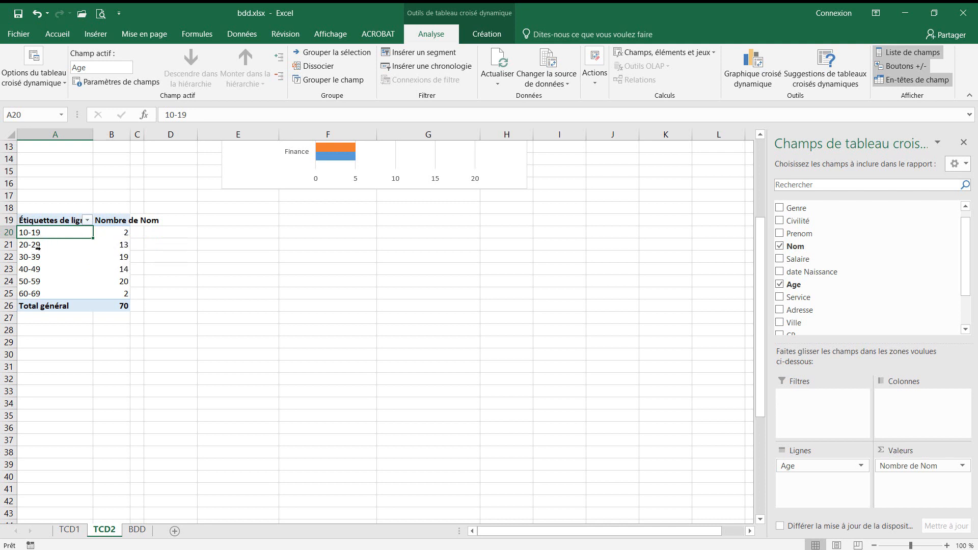
- Insert a clustered column pivot chart (Histogramme groupé) from the age-band pivot table
click(117, 245)
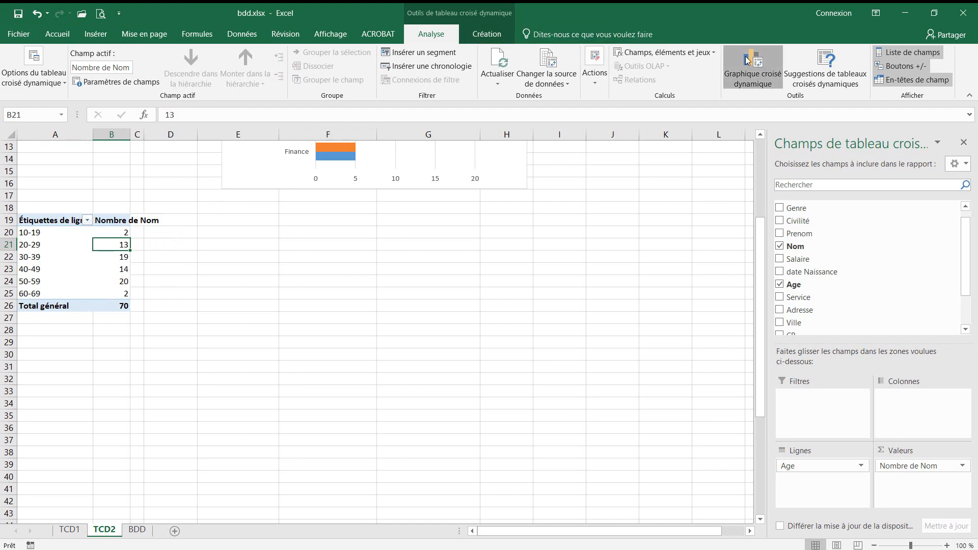
click(751, 72)
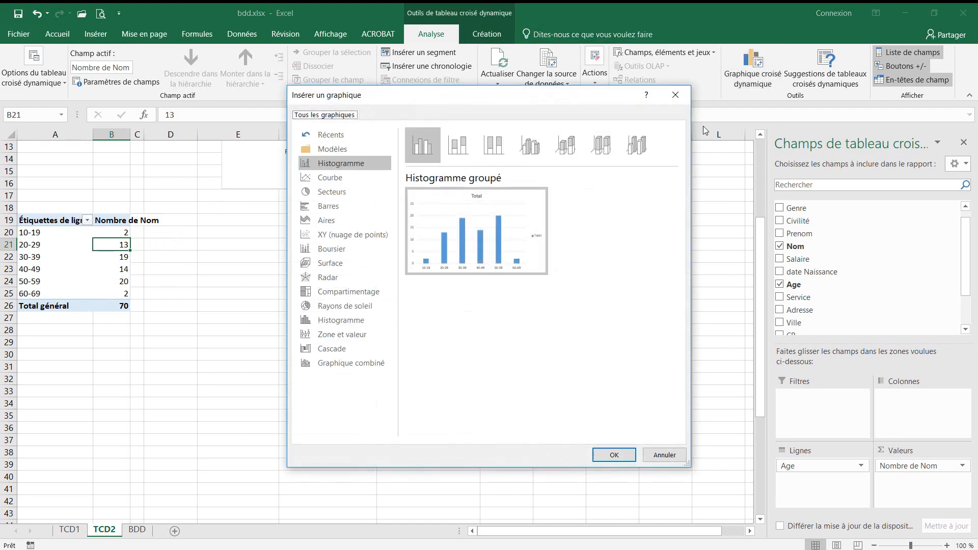
click(337, 206)
mouse_move(462, 206)
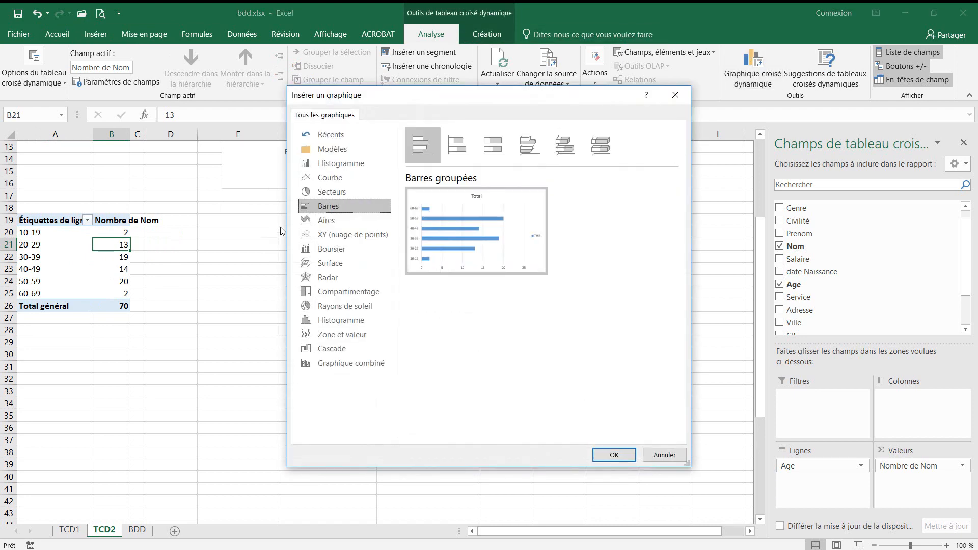
click(338, 163)
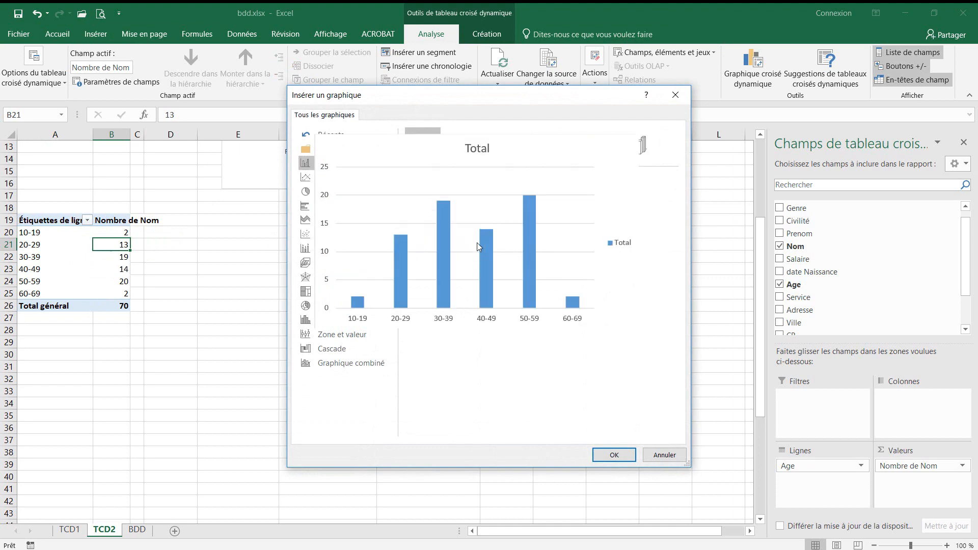
click(617, 453)
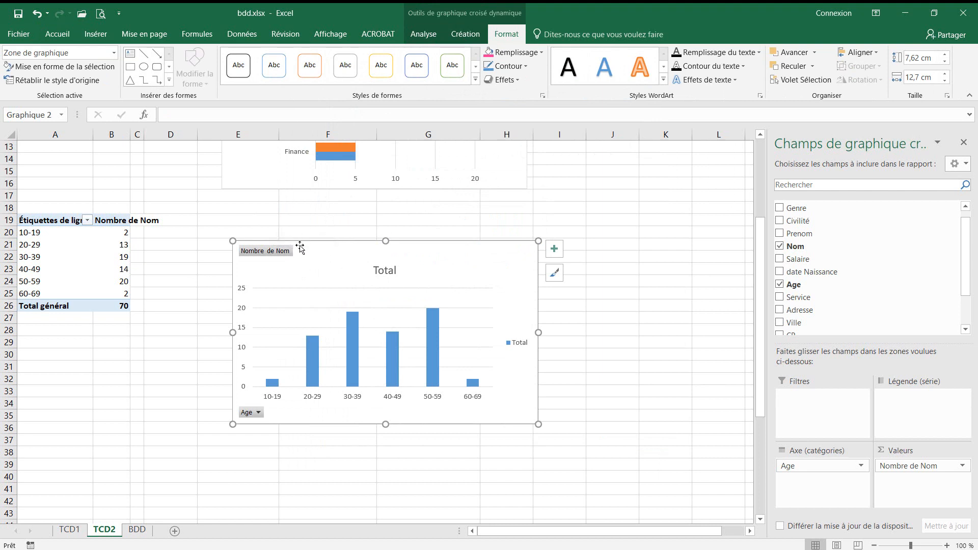
- Place the age chart beside its pivot table, just below the first chart, and autofit column B
drag(308, 246, 233, 192)
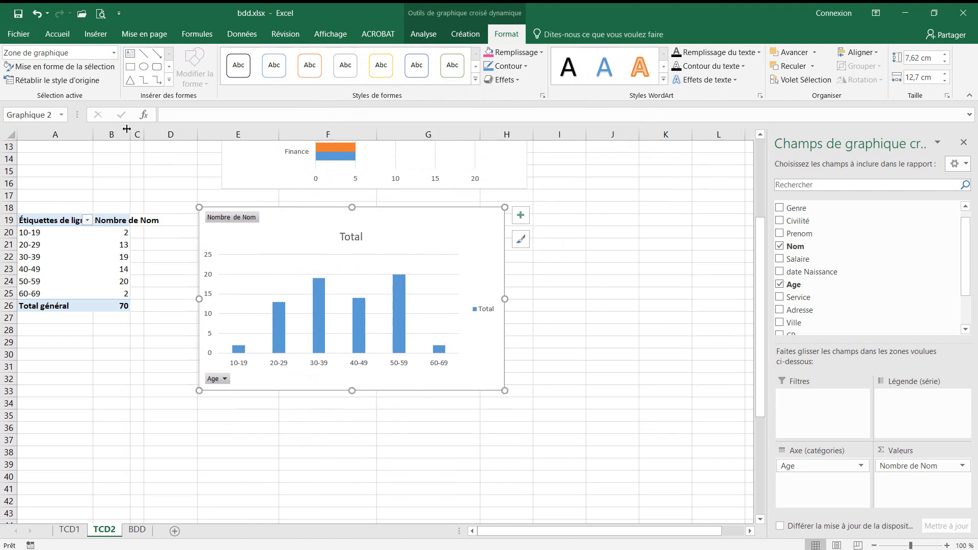
double_click(130, 134)
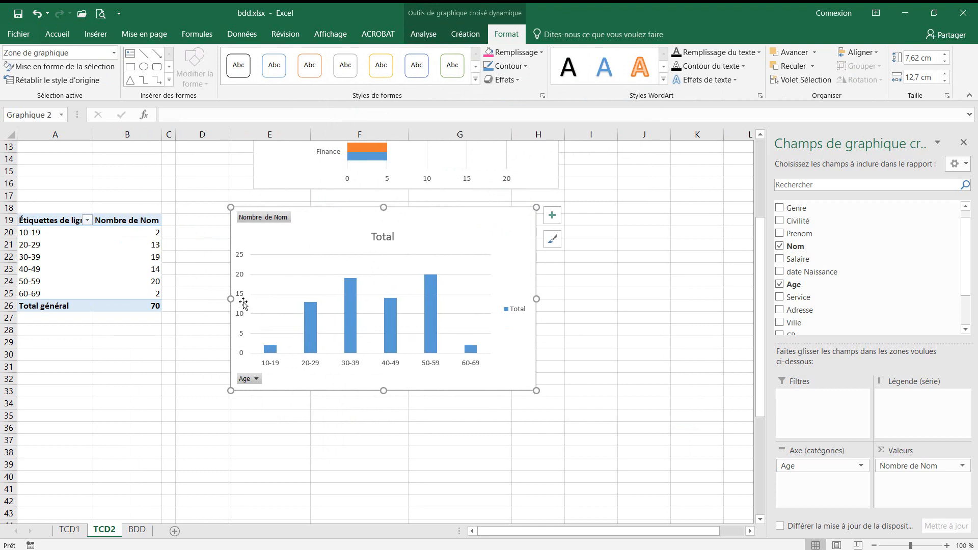
scroll(250, 277, up, 1)
scroll(250, 278, up, 4)
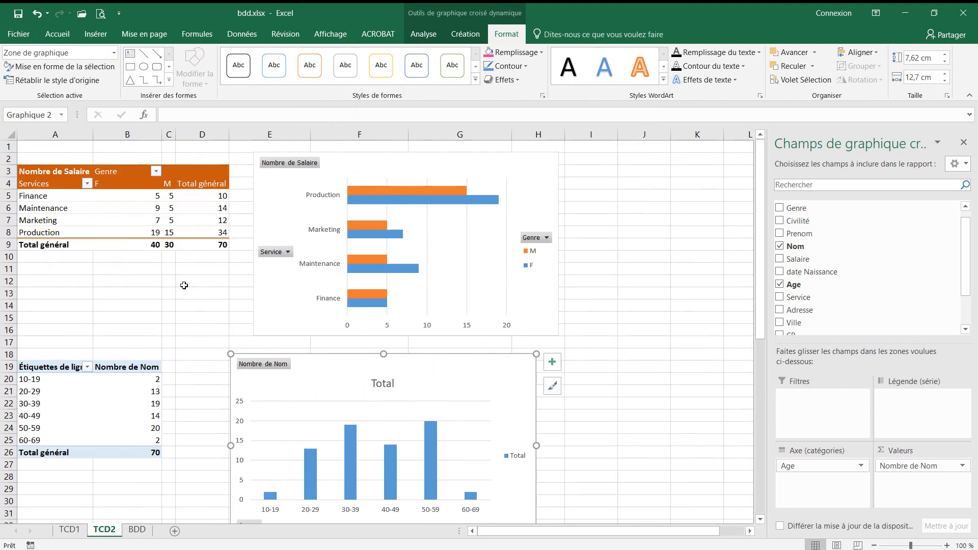
drag(282, 356, 274, 341)
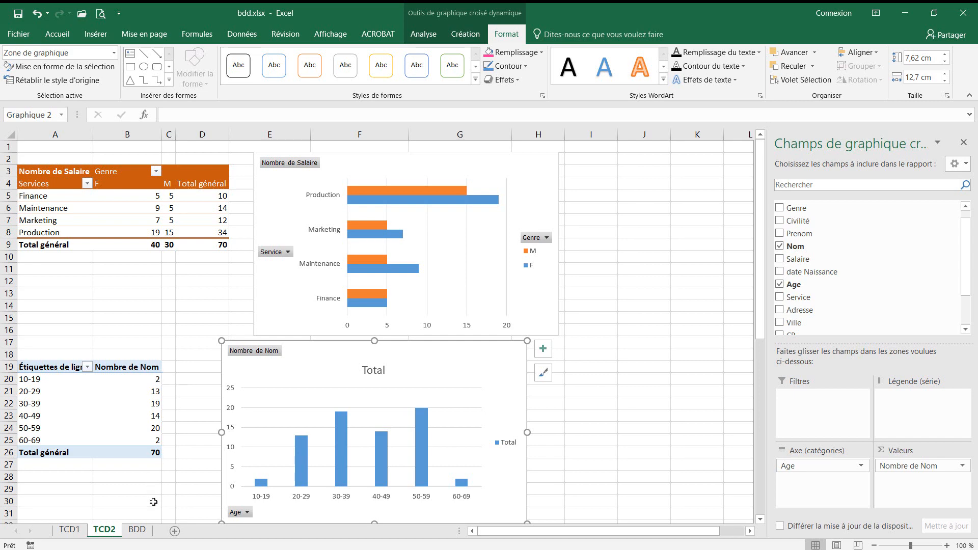
- Set the Salaire in cell F2 of the BDD sheet to 100000
click(137, 530)
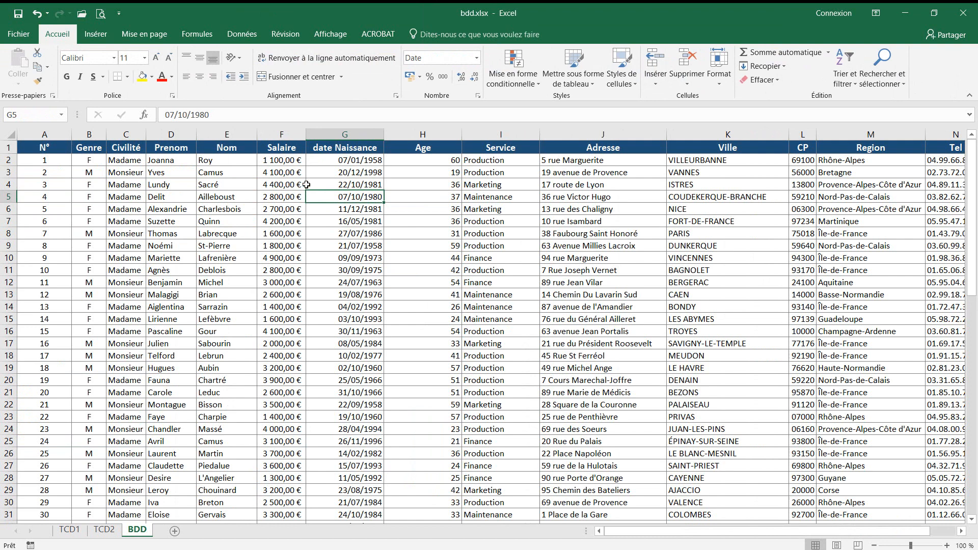
click(281, 162)
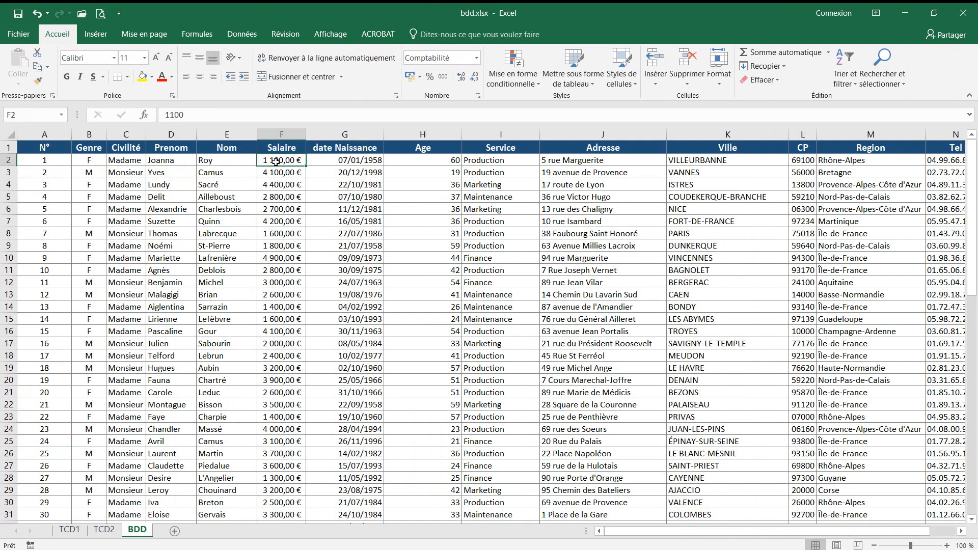
drag(171, 115, 175, 115)
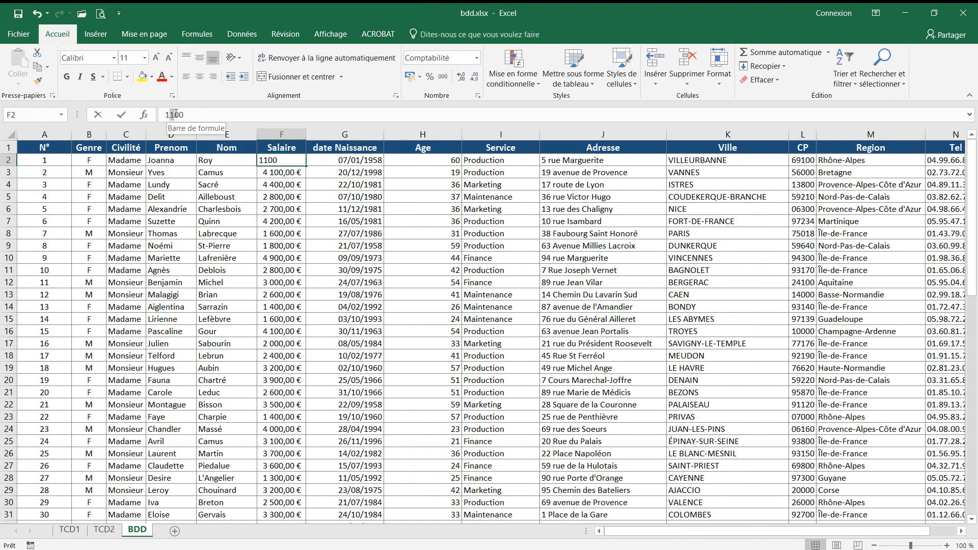
text(000)
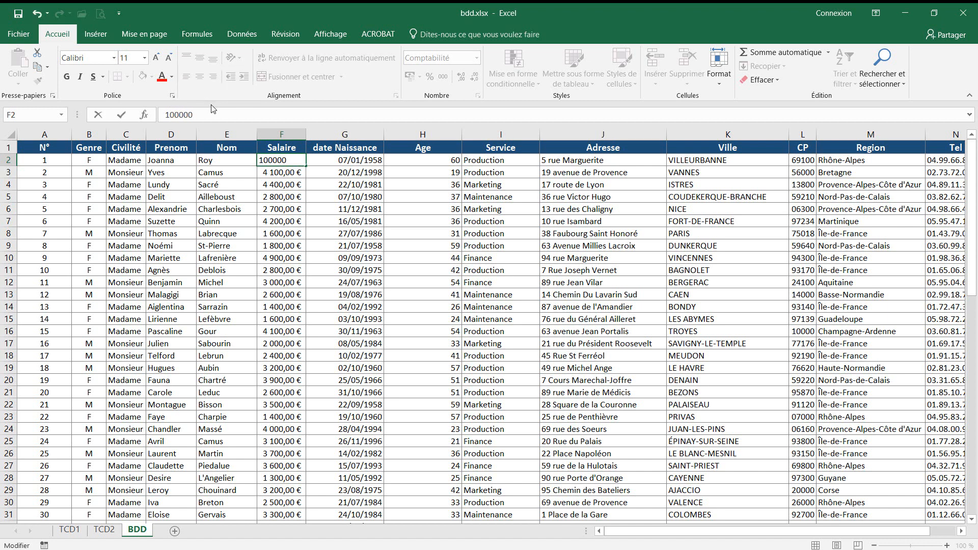
key(Return)
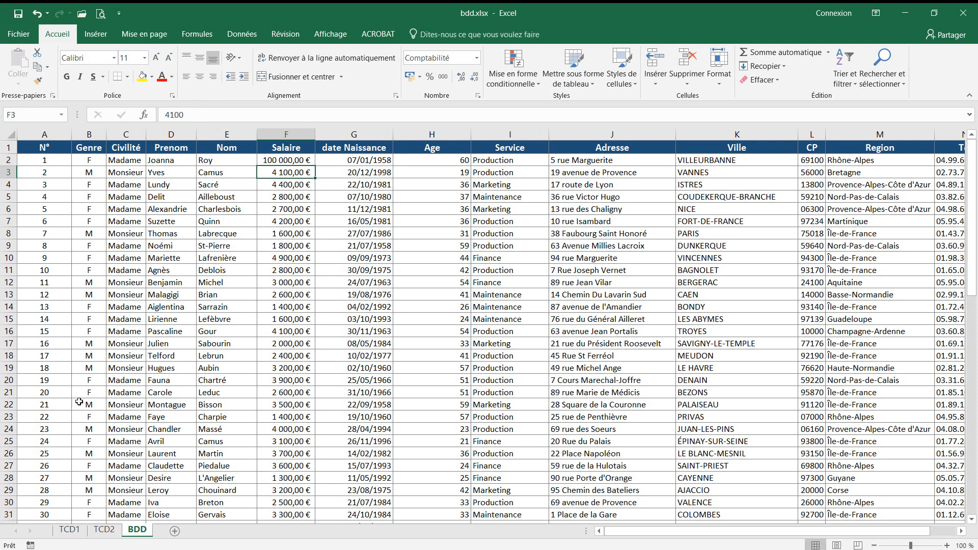
- Refresh the Moy de Salaire pivot table on the TCD1 sheet and select the Production average for women
click(71, 530)
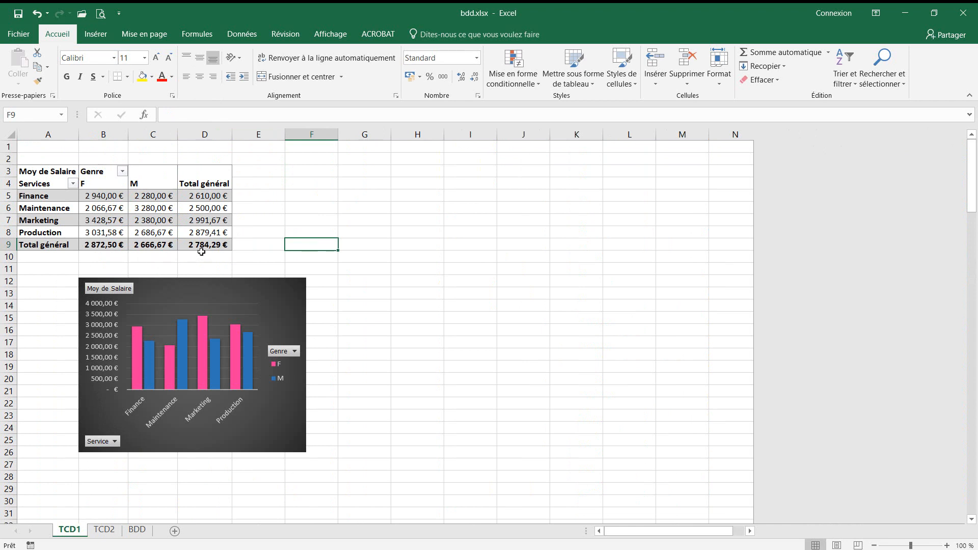
mouse_move(206, 249)
right_click(127, 208)
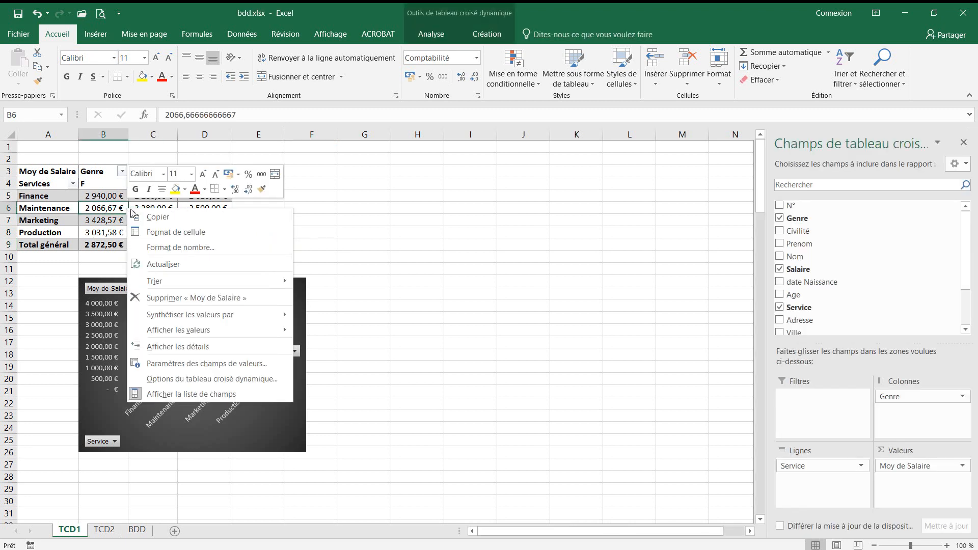
click(145, 265)
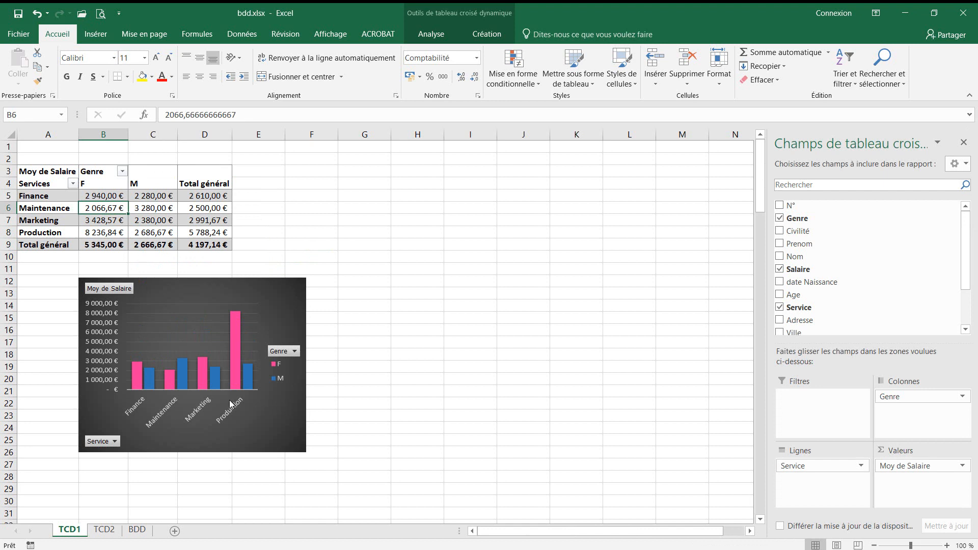
click(104, 234)
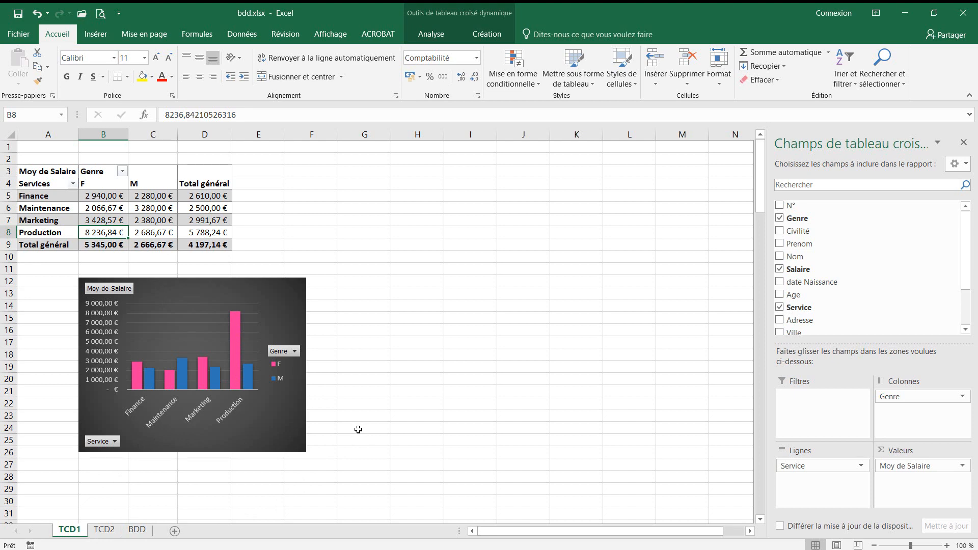
- Examine the end of the BDD records and the empty row 72 below them, and return to the TCD1 sheet
click(144, 532)
click(228, 283)
click(237, 390)
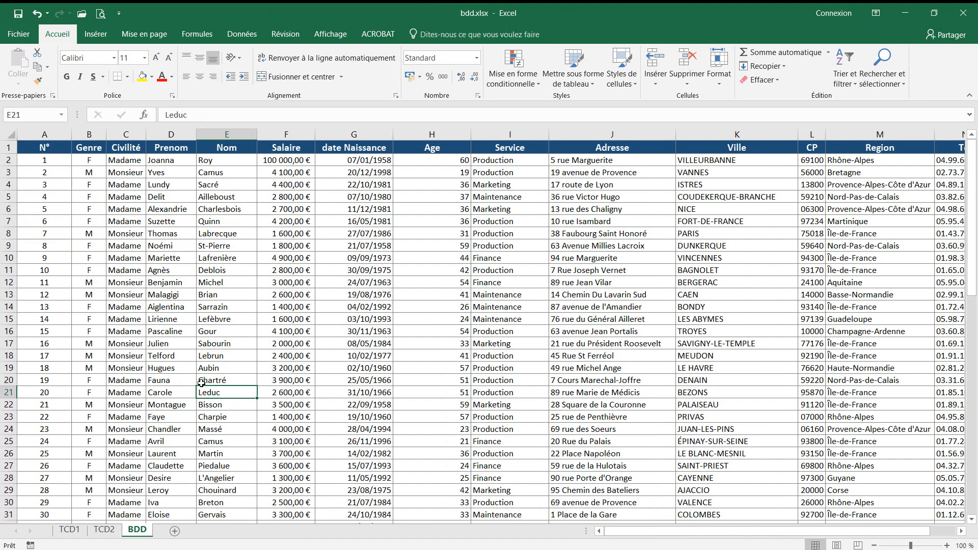
scroll(210, 367, down, 11)
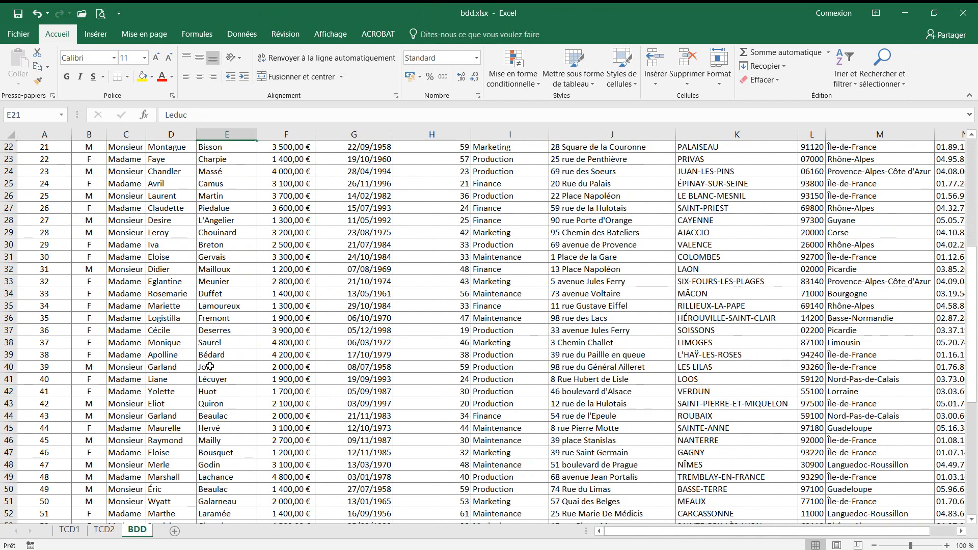
scroll(210, 366, down, 7)
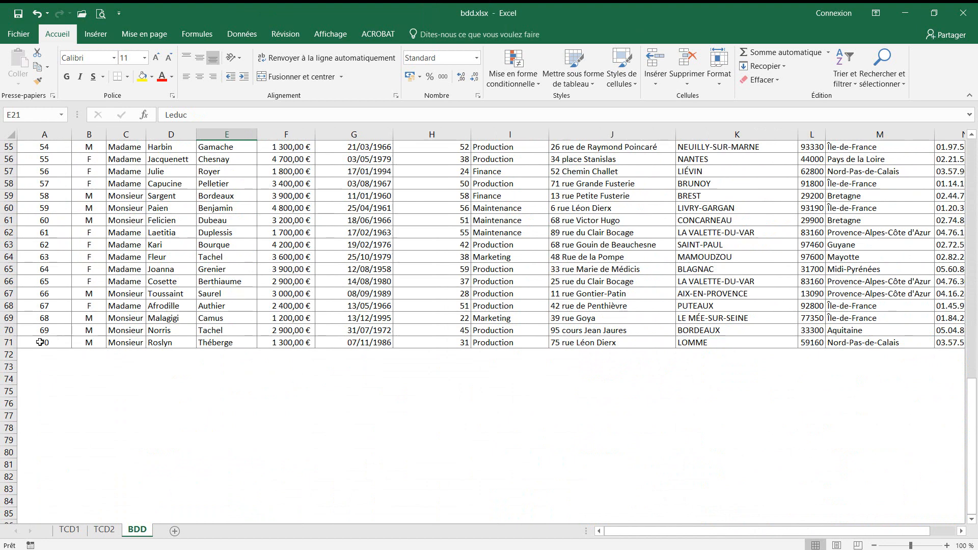
click(4, 343)
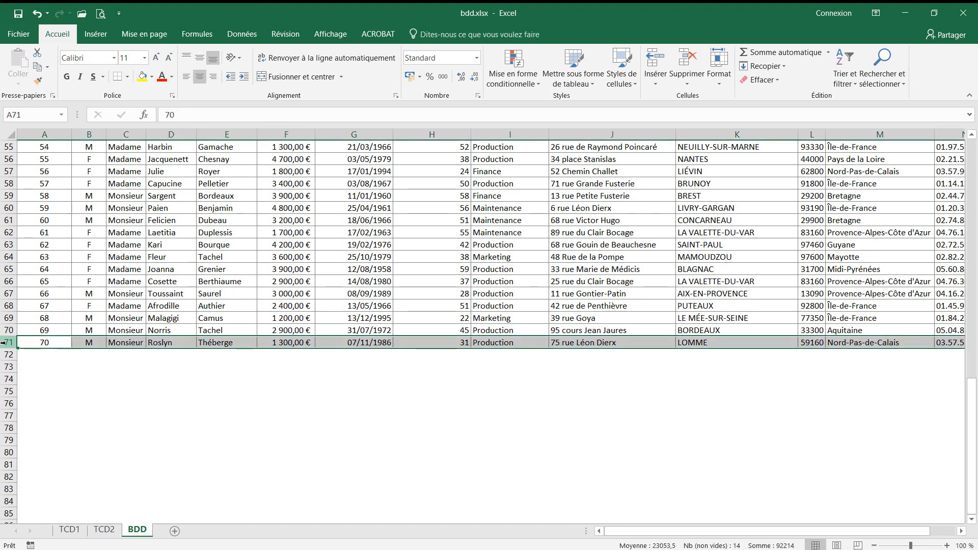
click(6, 354)
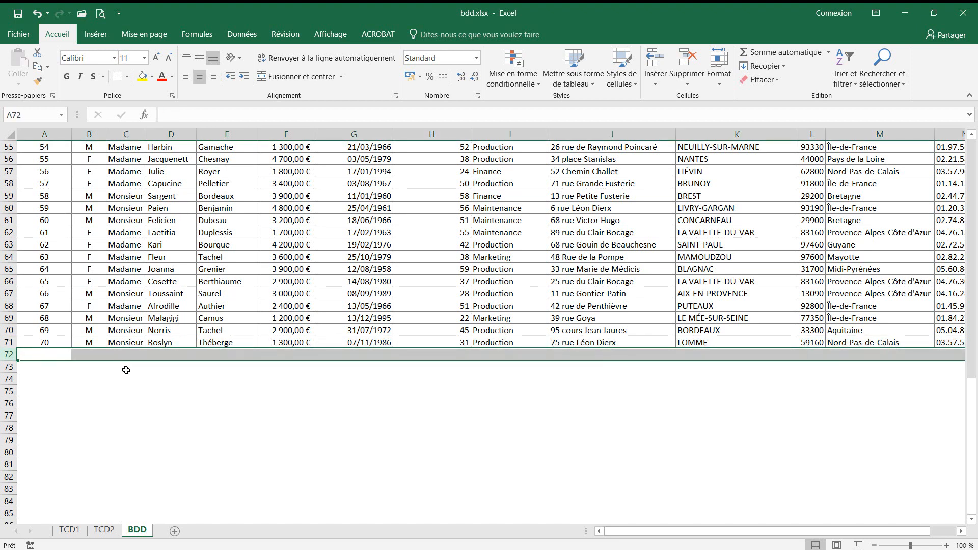
click(80, 531)
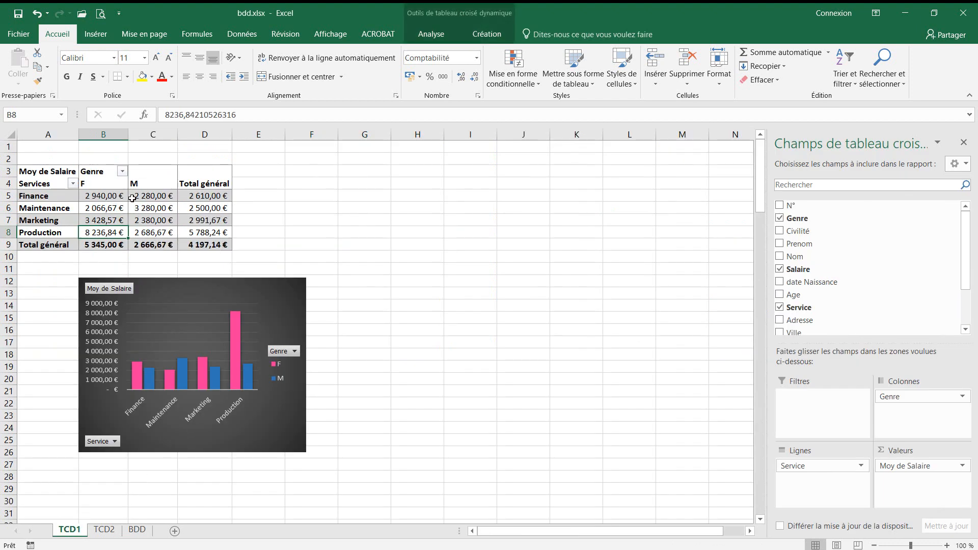
- Insert a blank row at row 61, within the existing records of the BDD sheet
mouse_move(131, 198)
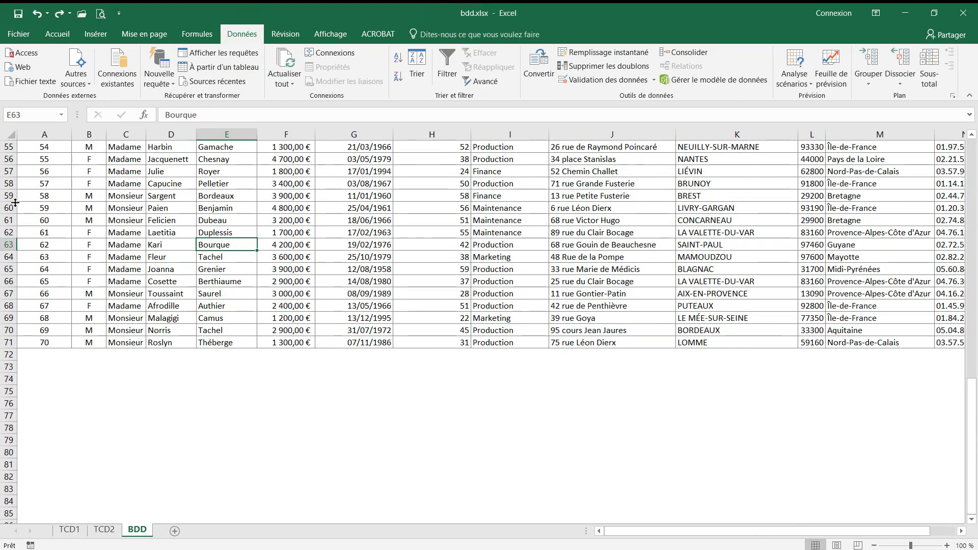
right_click(8, 220)
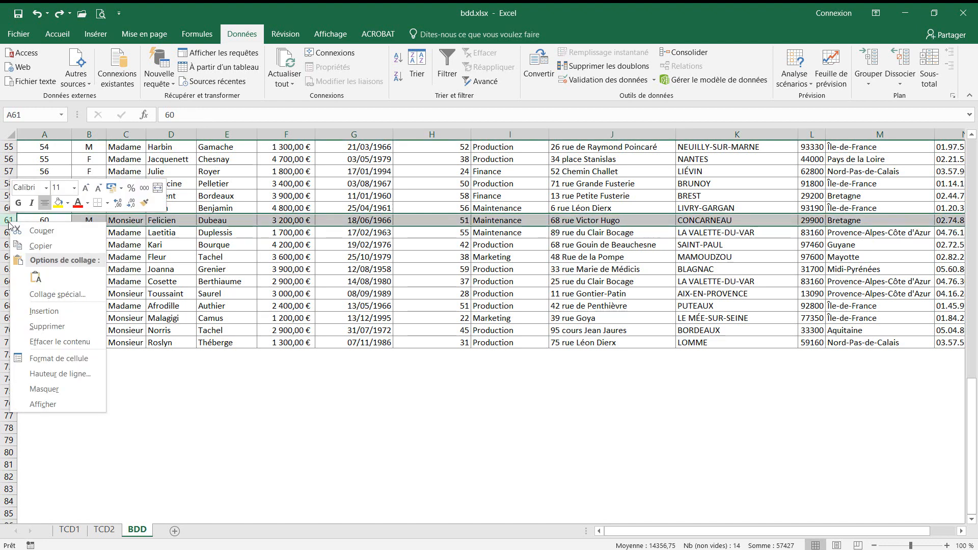
click(43, 312)
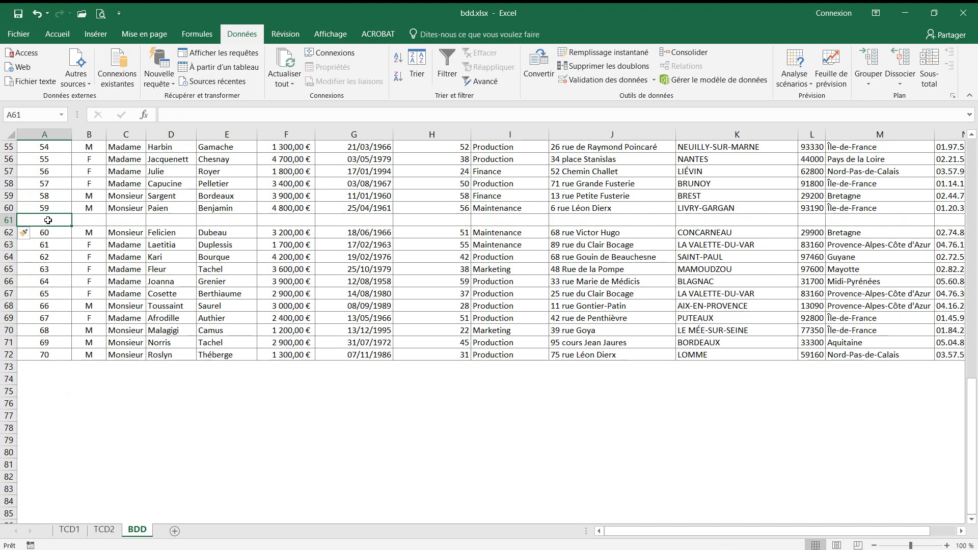
- Start a new record in row 61 of the BDD sheet with N° 71, genre M, civility Monsieur, and the person's first and last name
text(71)
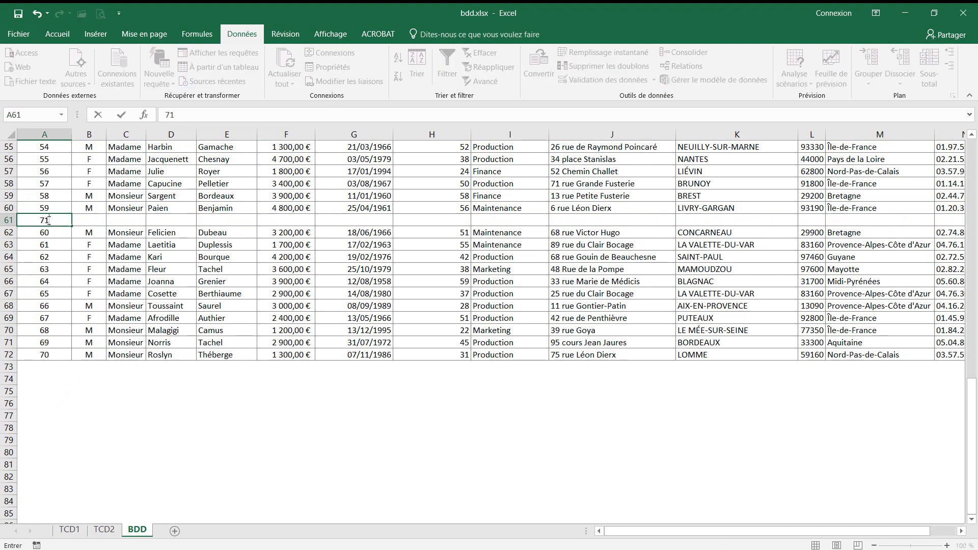
click(95, 220)
text(M)
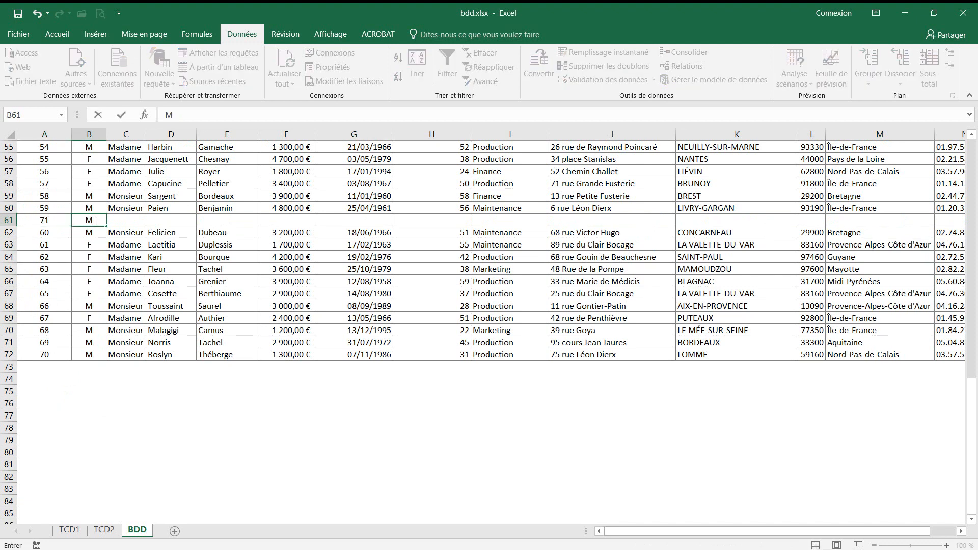
key(Tab)
text(Mo)
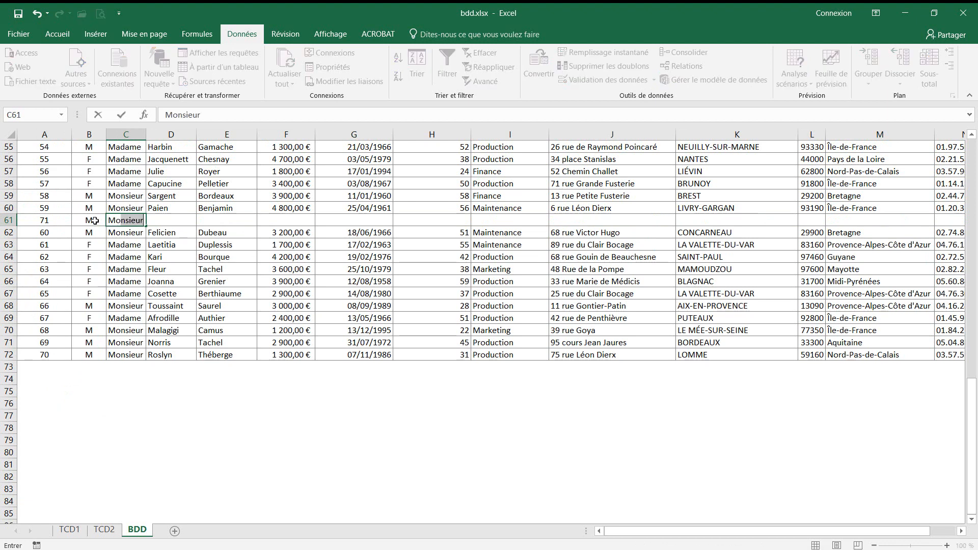
key(Tab)
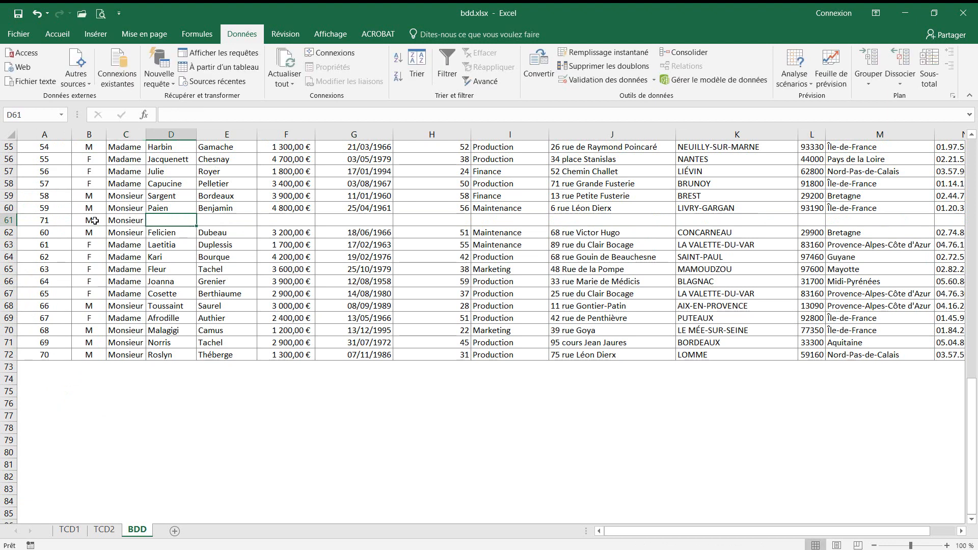
text(Toto)
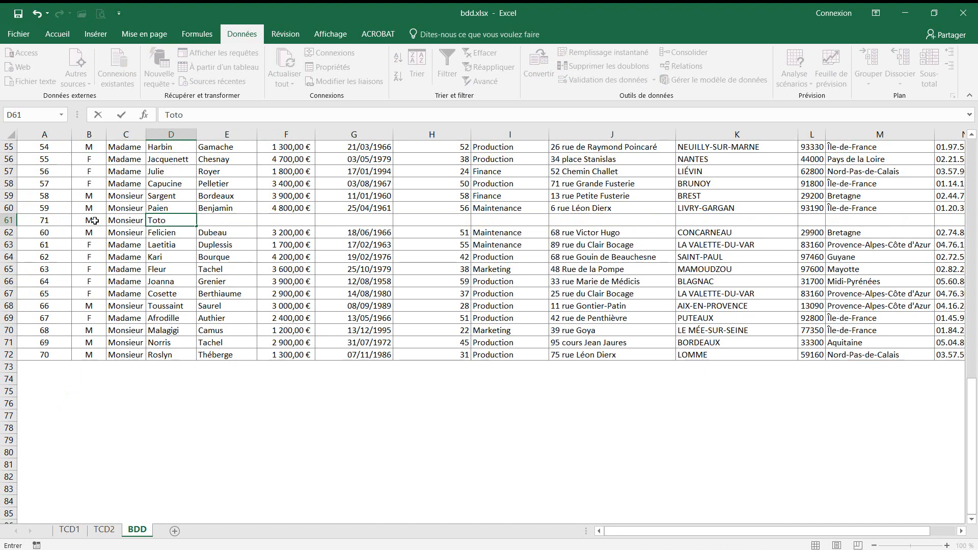
key(Tab)
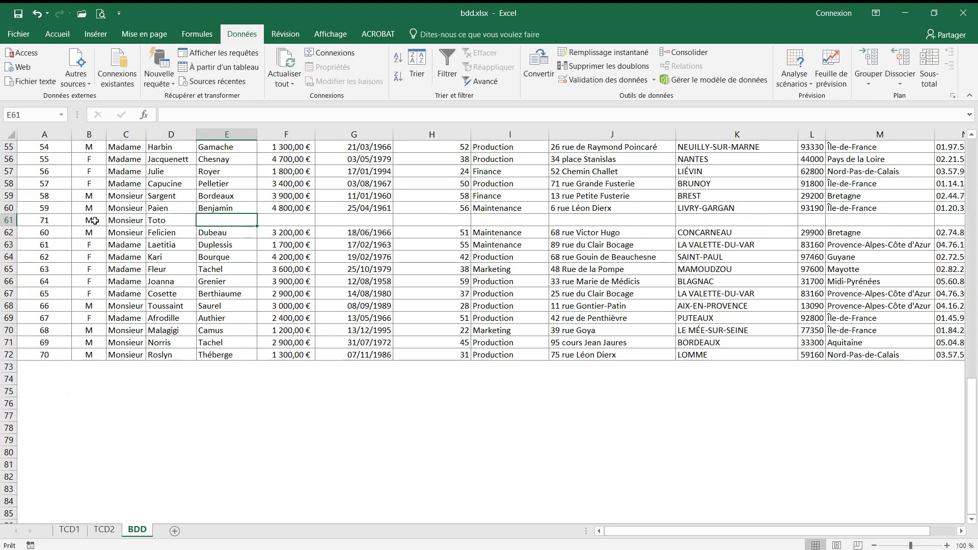
text(Titi)
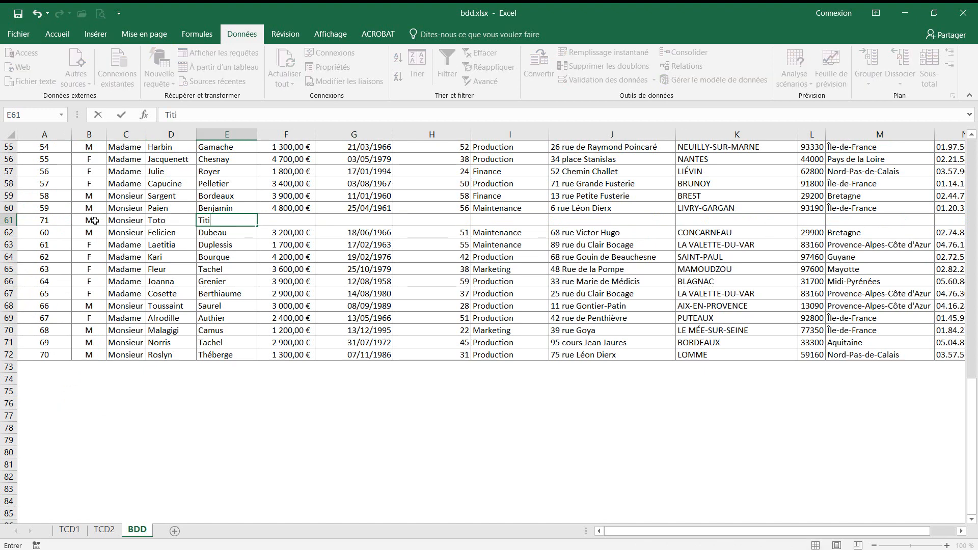
key(Tab)
- Set the Salaire of the row 61 record to 4 and fill in its date of birth
text(4)
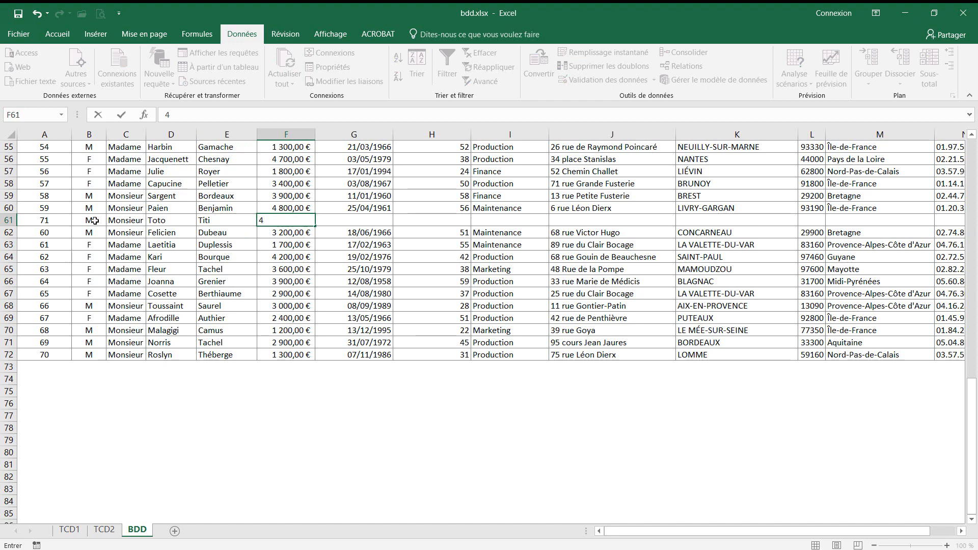
key(Tab)
text(01)
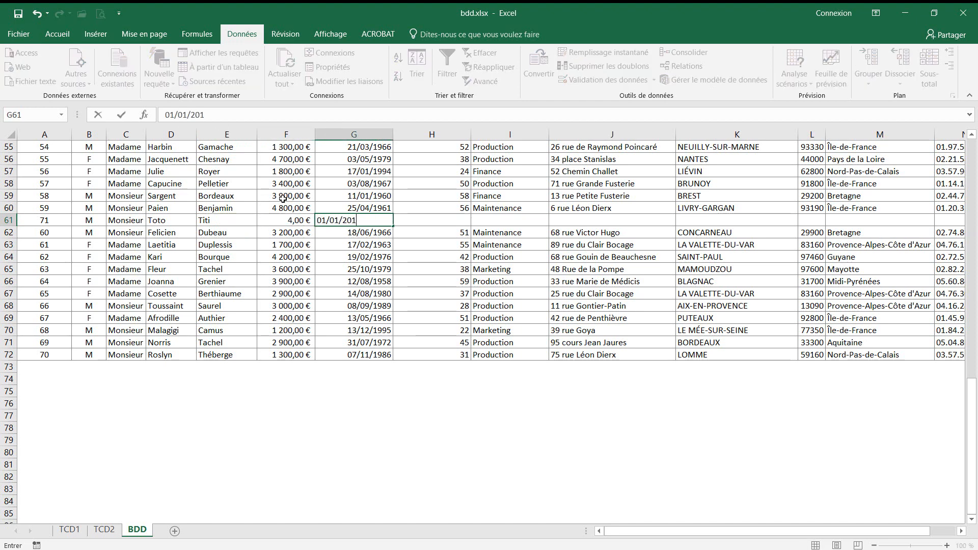
text(/01/2010)
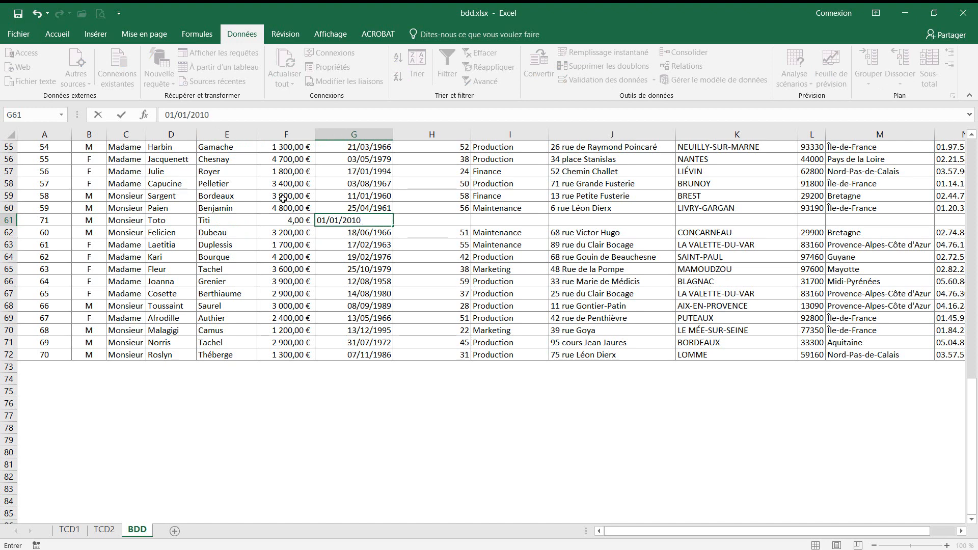
key(Tab)
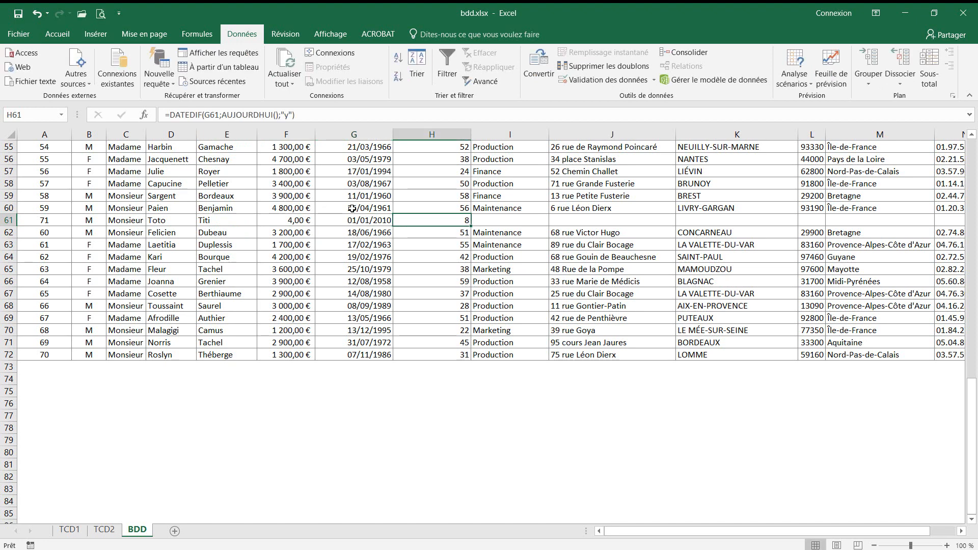
- Set the Service of the row 61 record to Communication, replacing a mistaken first entry
click(511, 220)
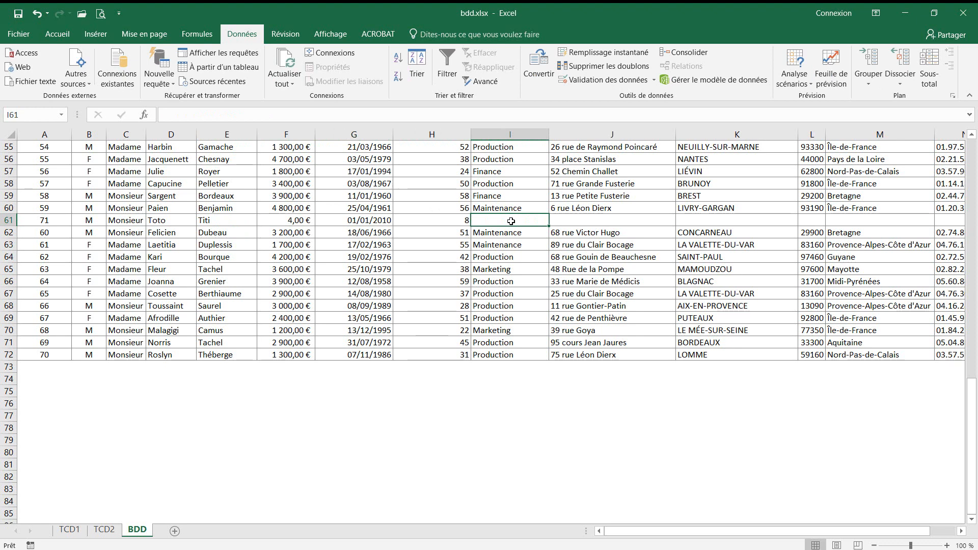
text(Publici)
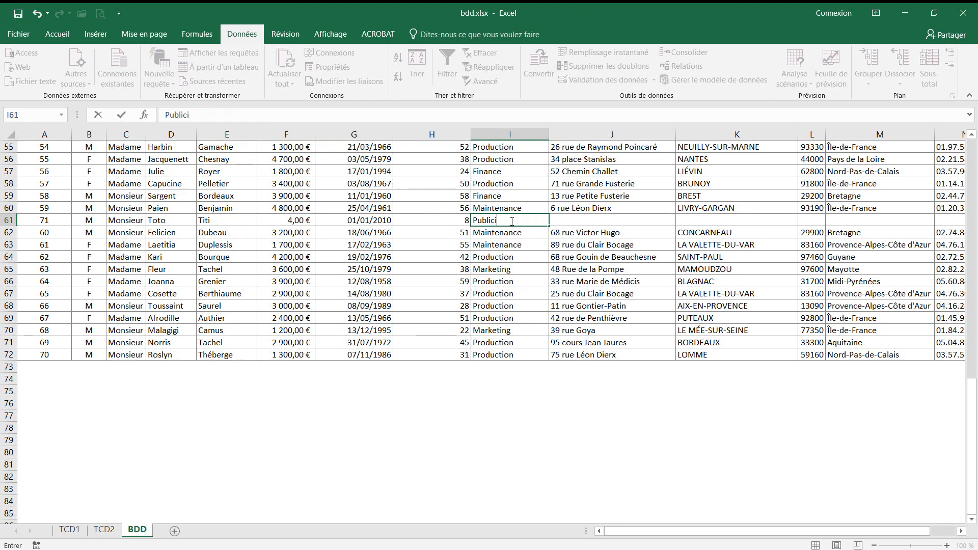
key(BackSpace)
key(BackSpace)
key(BackSpace)
key(BackSpace)
key(BackSpace)
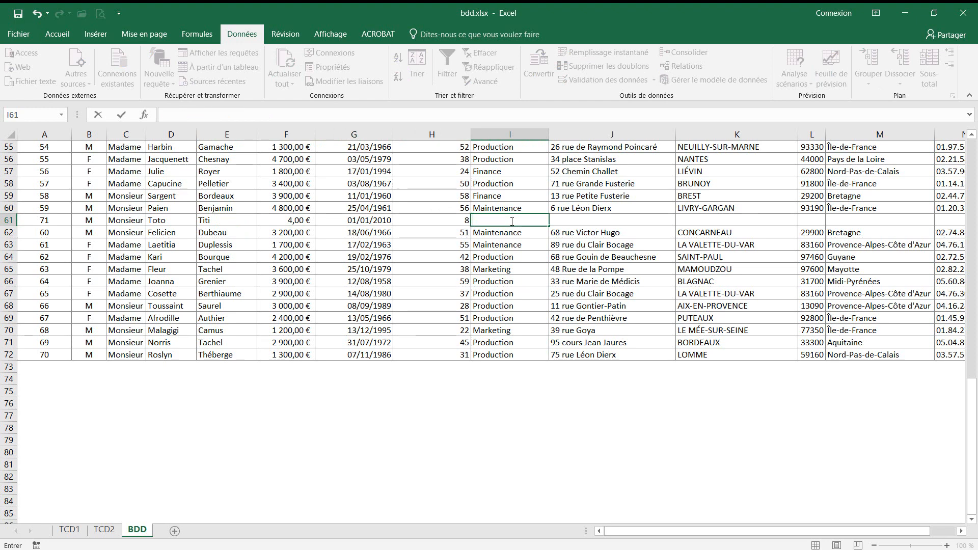
text(Communication)
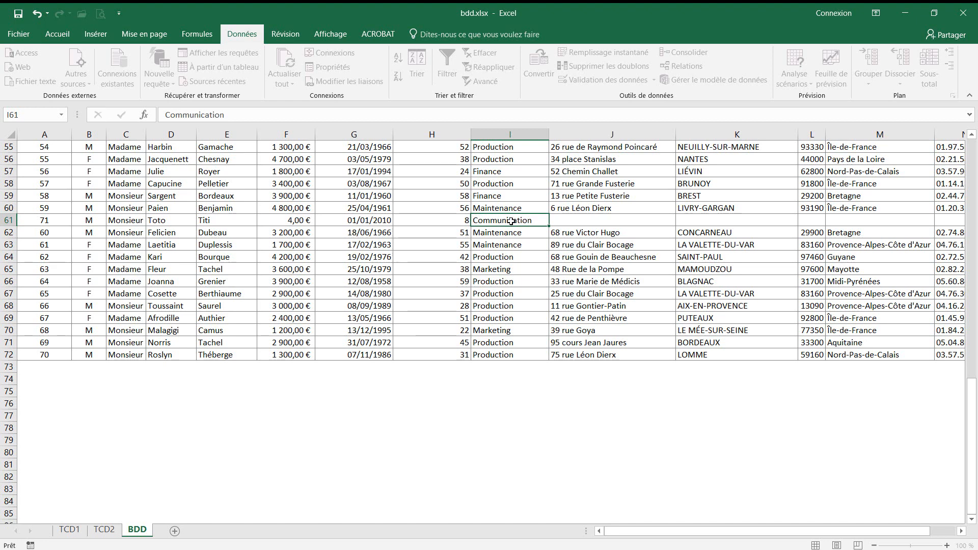
key(Tab)
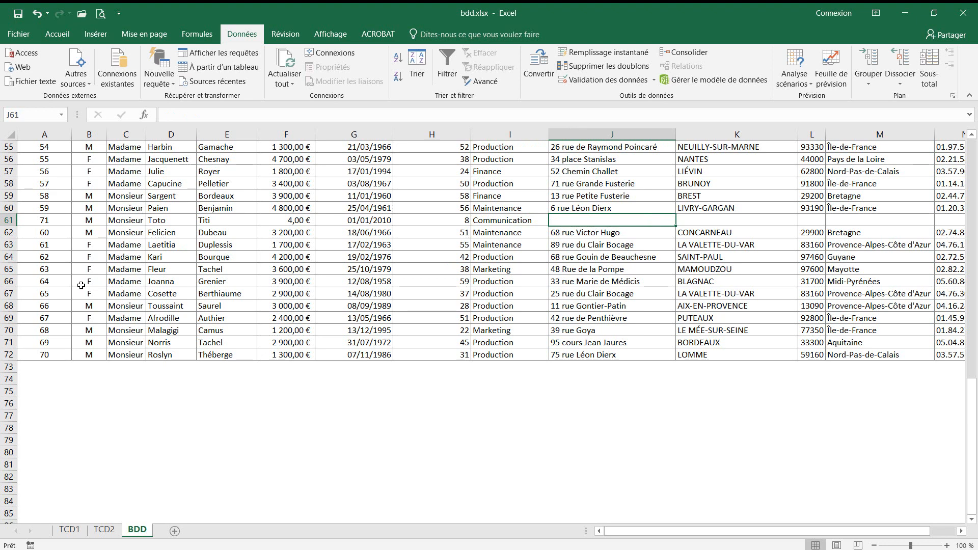
- Refresh the age-band pivot table on the TCD2 sheet to take in the new BDD record
click(105, 530)
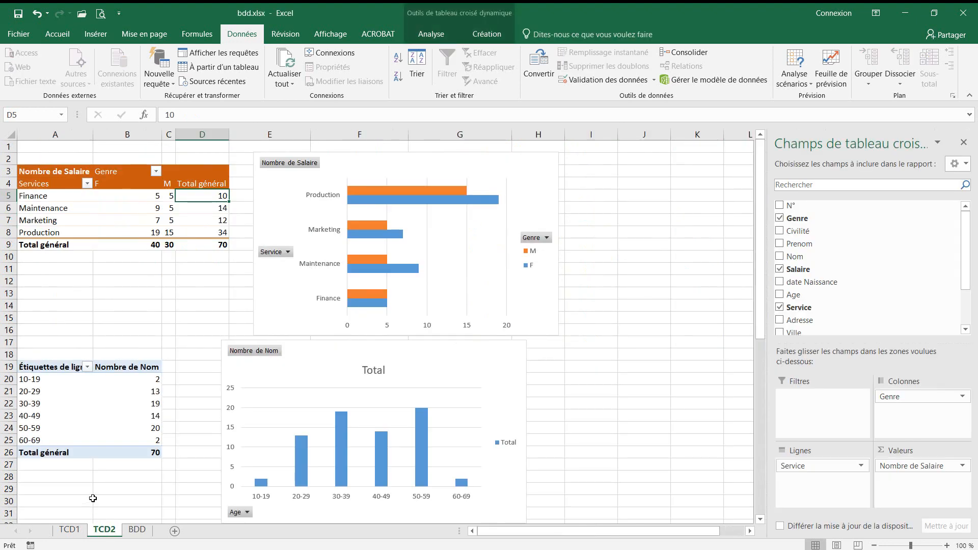
mouse_move(120, 392)
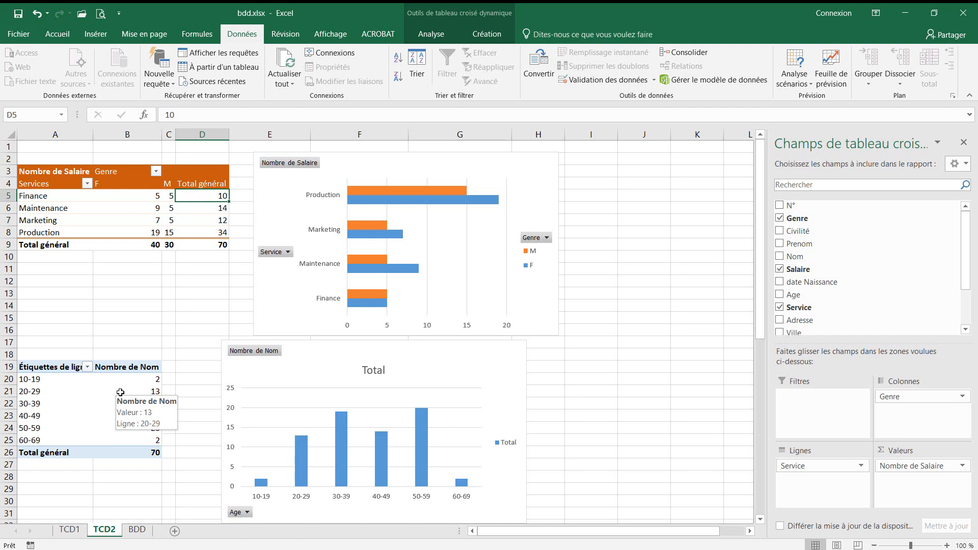
right_click(120, 392)
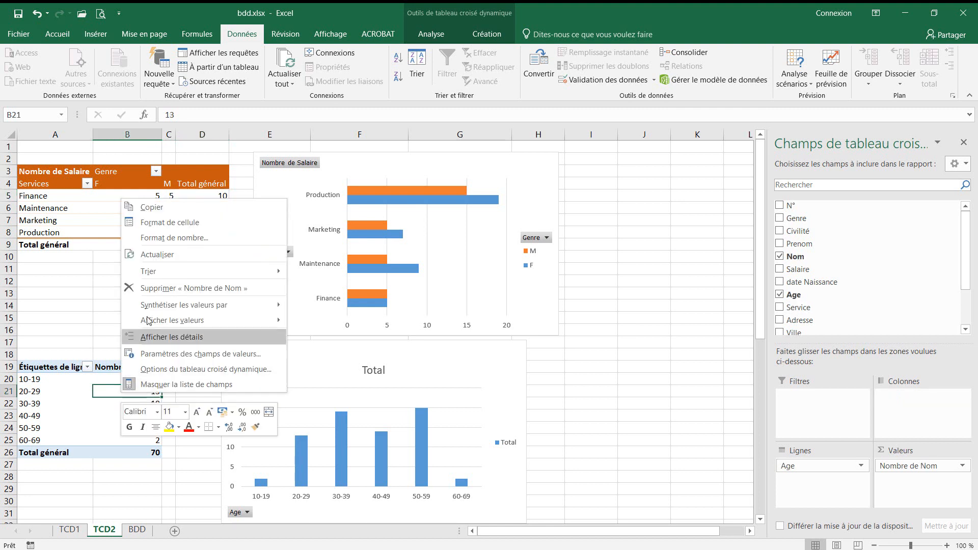
click(160, 254)
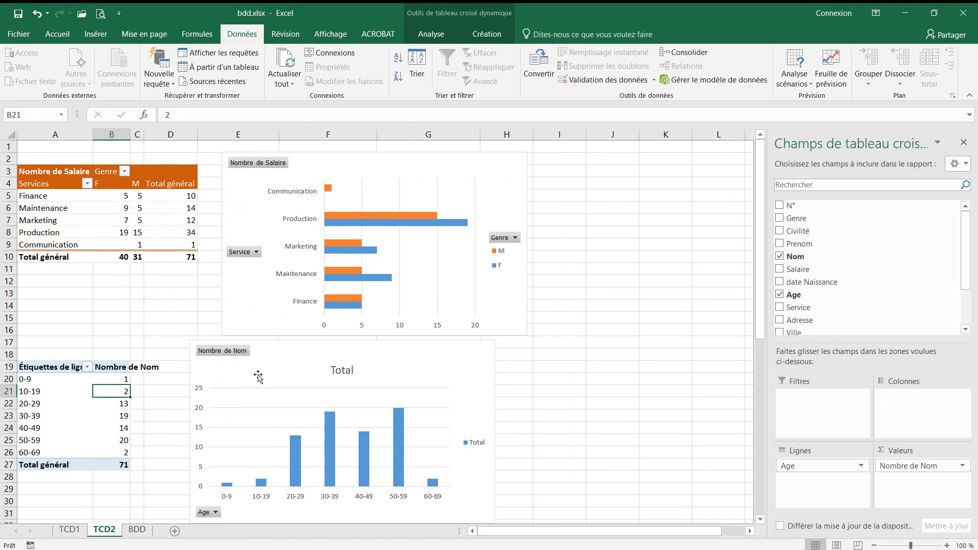
- Check the grand totals, the 0-9 age band and the Communication row in both pivot tables on the TCD2 sheet
click(113, 465)
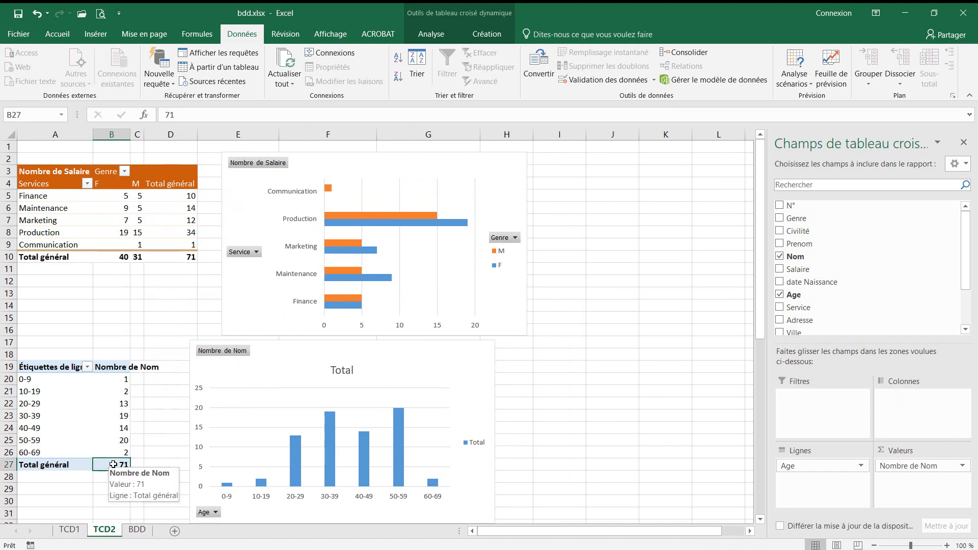
click(121, 378)
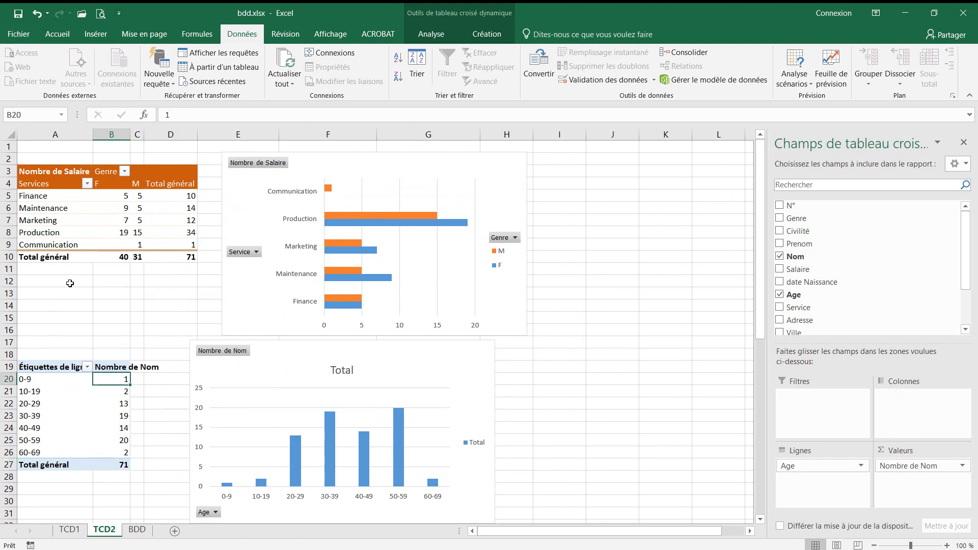
click(163, 257)
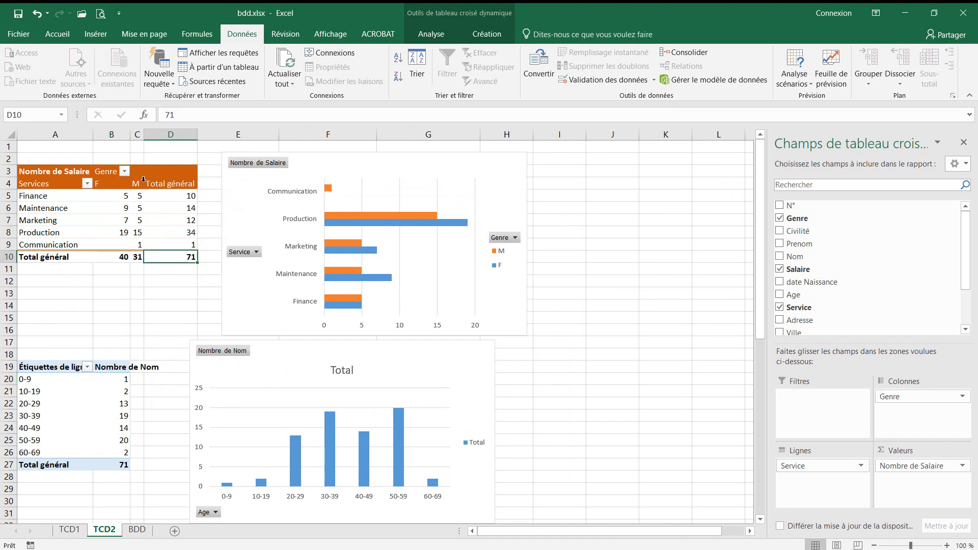
click(137, 256)
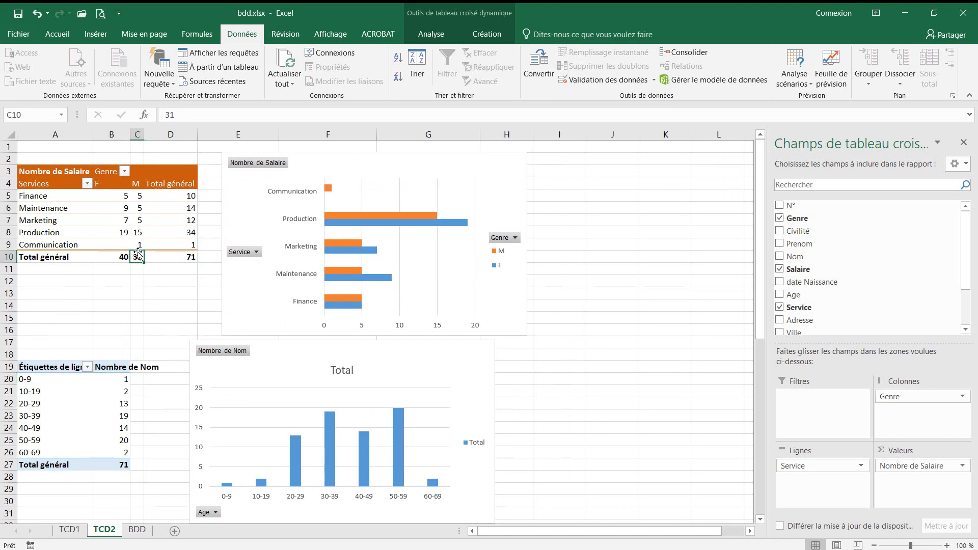
click(70, 247)
click(144, 245)
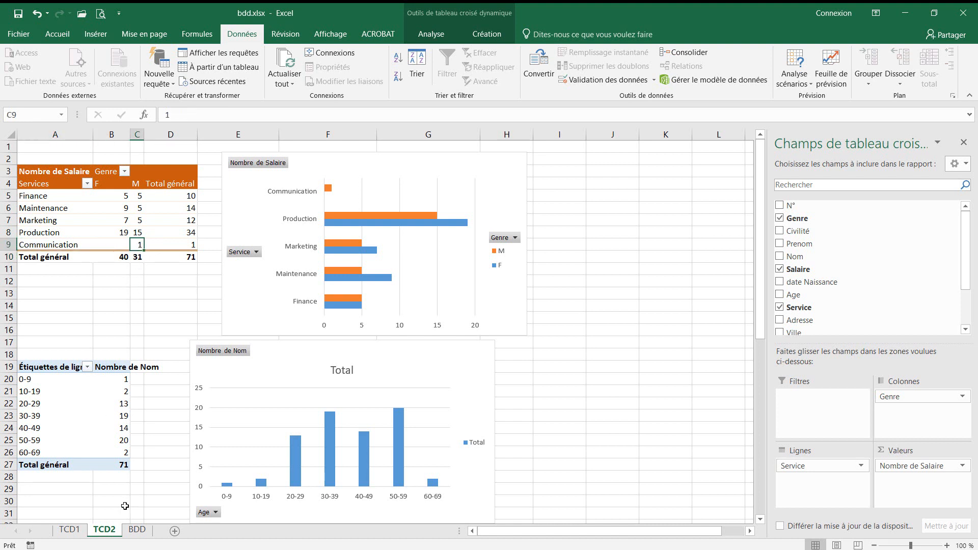
- Check the Communication average for men on the TCD1 sheet and widen the Moy de Salaire chart to the end of column G
click(80, 533)
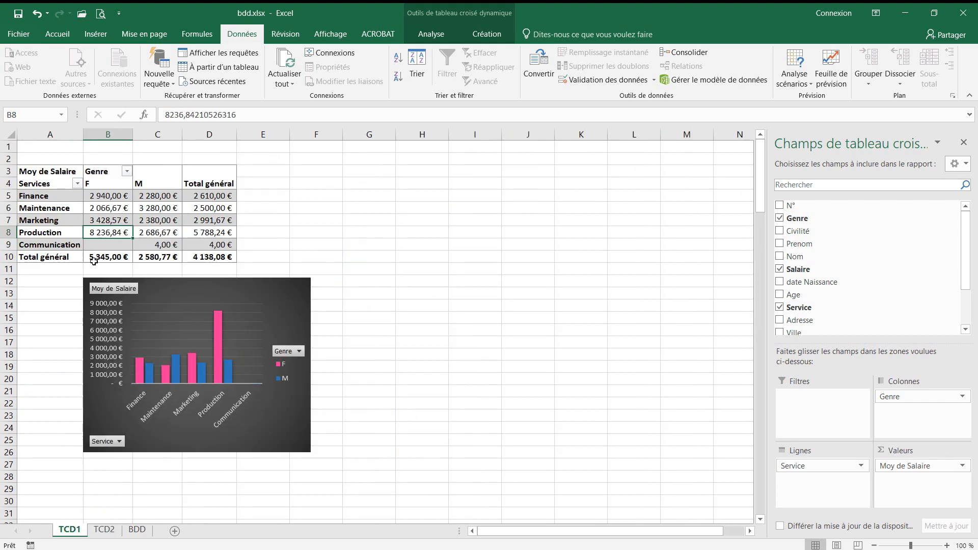
click(170, 247)
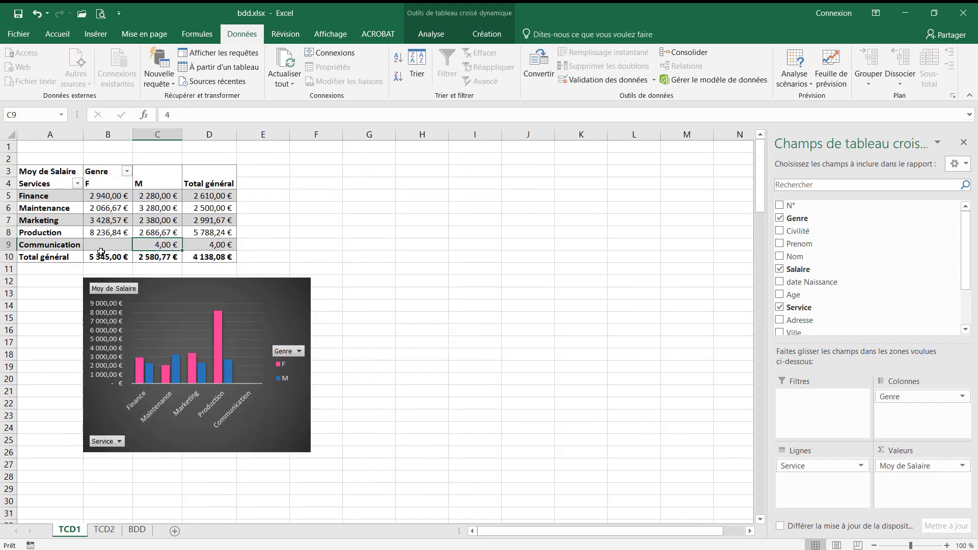
mouse_move(162, 243)
click(291, 294)
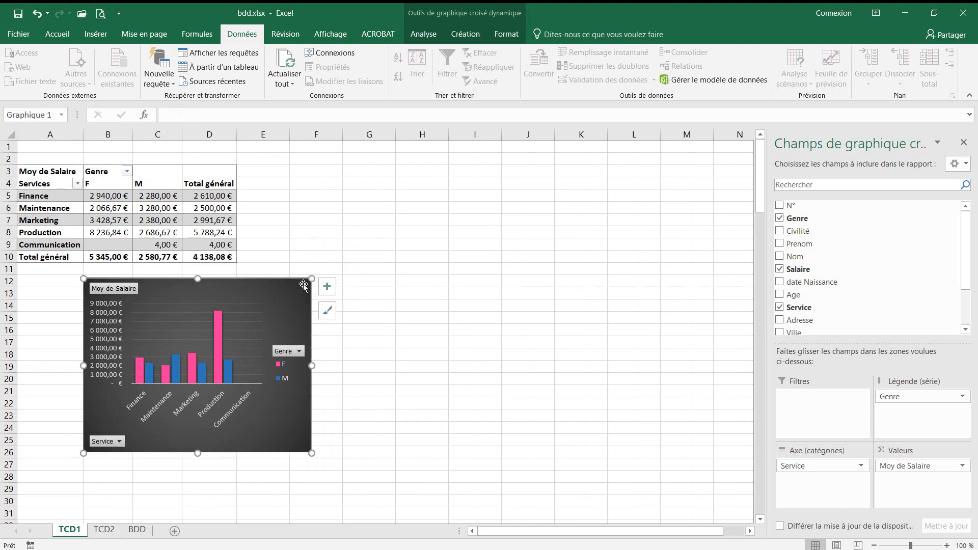
drag(311, 279, 395, 280)
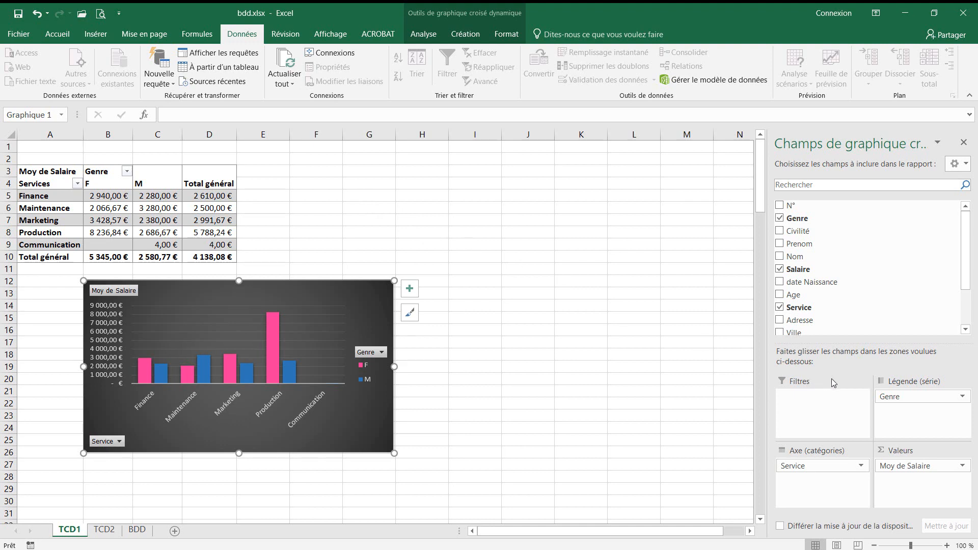
- Add the Ville field as a report filter to the Moy de Salaire pivot table on the TCD1 sheet
click(398, 228)
key(Left)
key(Left)
key(Left)
key(Left)
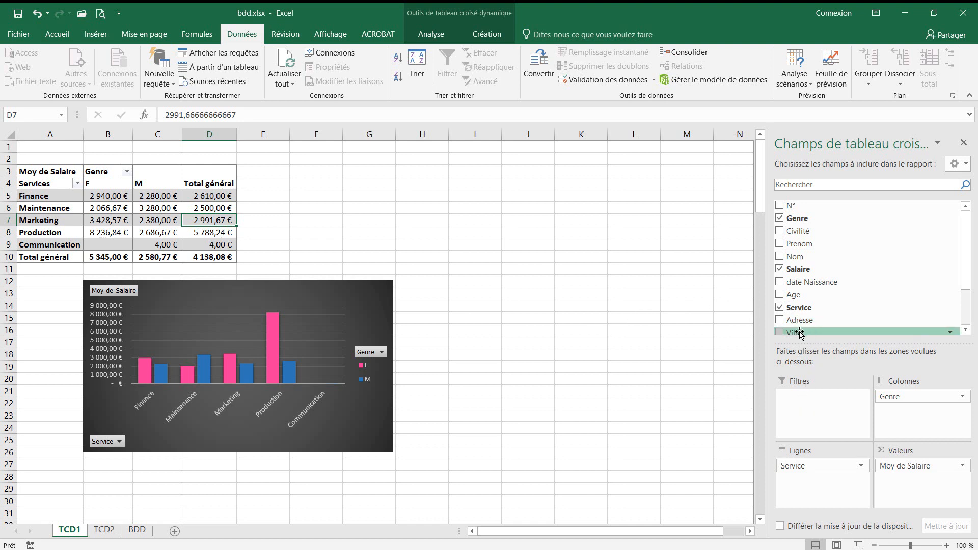
drag(800, 334, 804, 396)
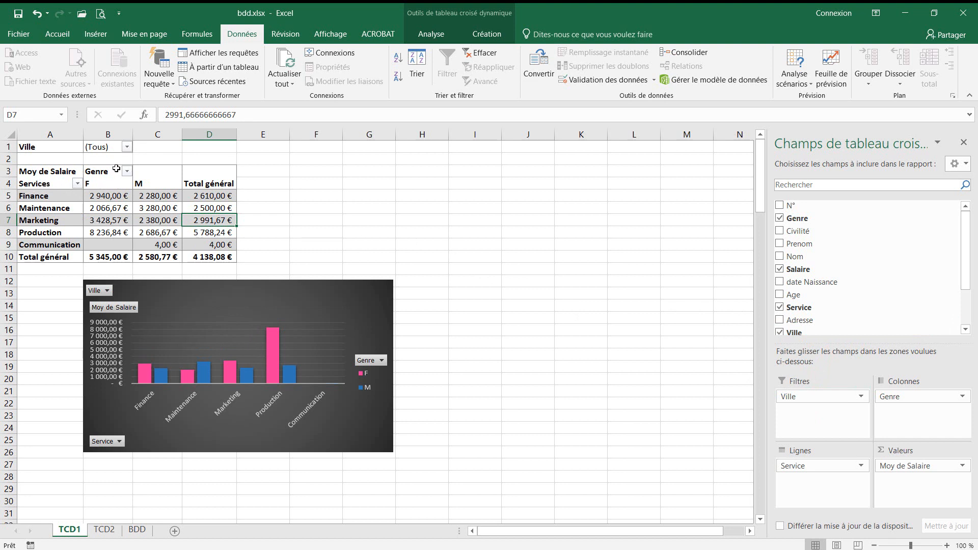
- Move the Ville field from Filtres to Lignes below Service, and shift the chart clear of the pivot table to start at column G
click(820, 397)
drag(832, 474, 833, 491)
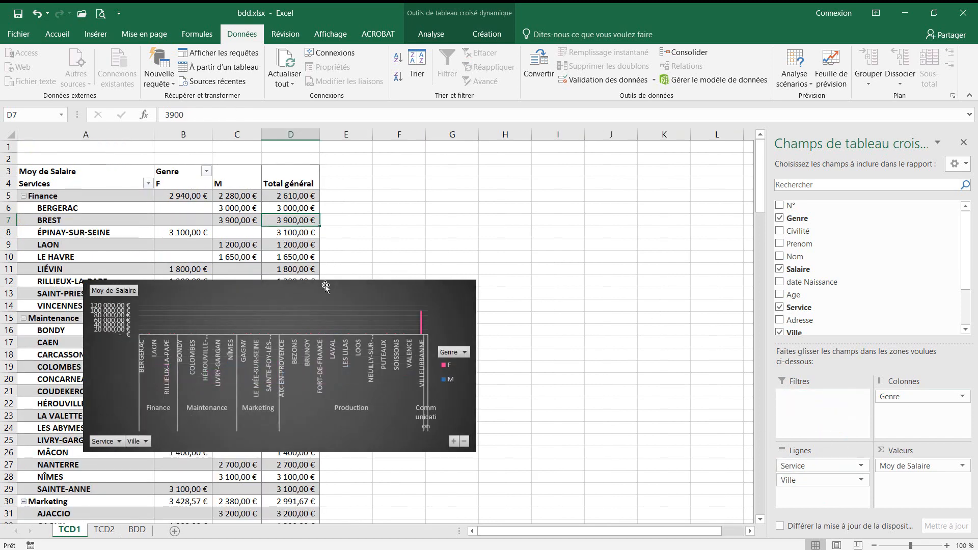
drag(466, 284, 746, 216)
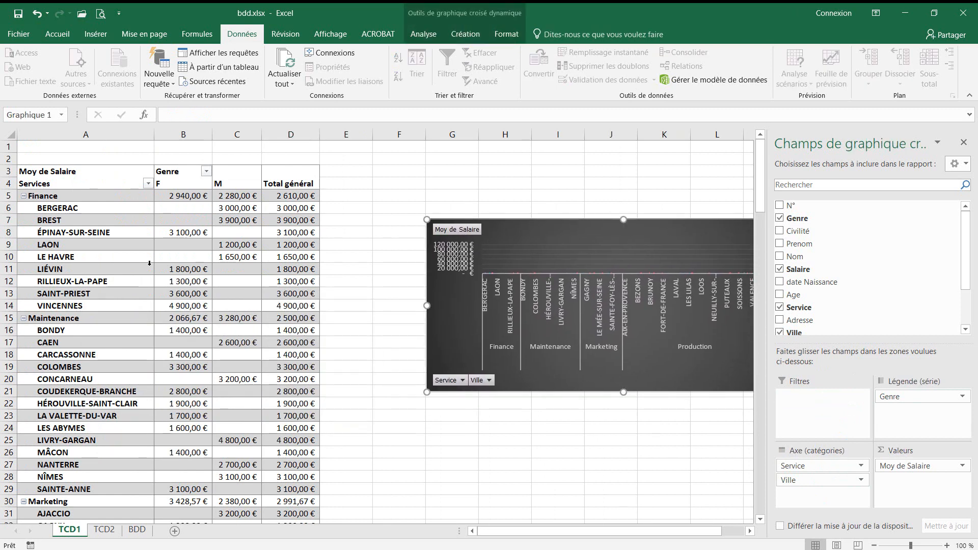
- Examine the average salaries broken down by city within each service in the expanded pivot table
scroll(150, 264, down, 3)
scroll(148, 230, down, 2)
scroll(94, 200, up, 5)
scroll(97, 277, down, 9)
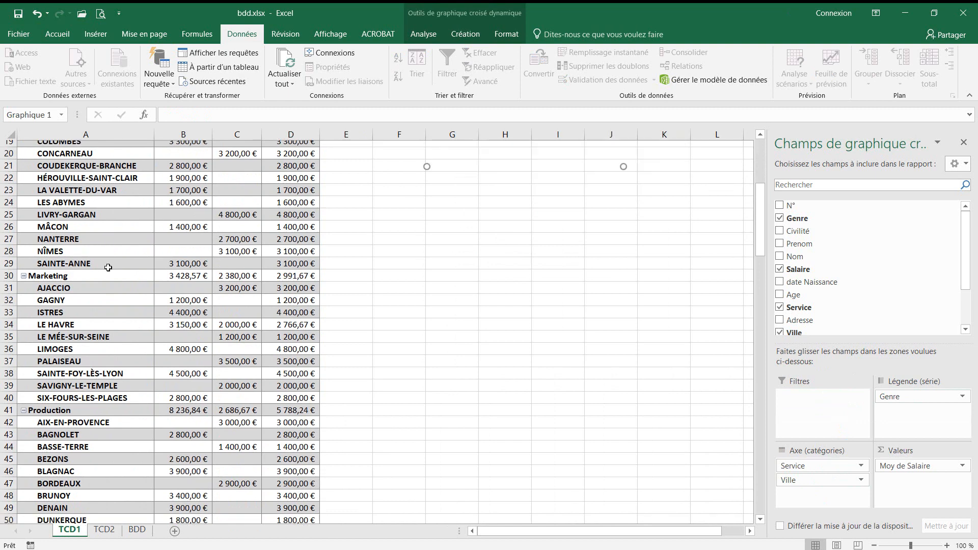
scroll(108, 267, down, 2)
scroll(108, 267, up, 11)
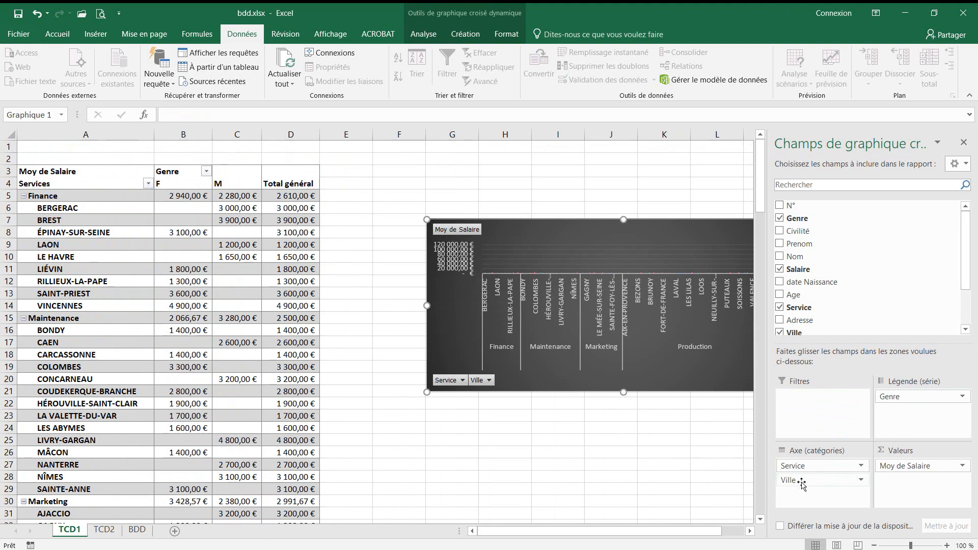
- Move the Ville field from the category axis back to Filtres and place the chart below the Moy de Salaire pivot table
drag(800, 482, 820, 413)
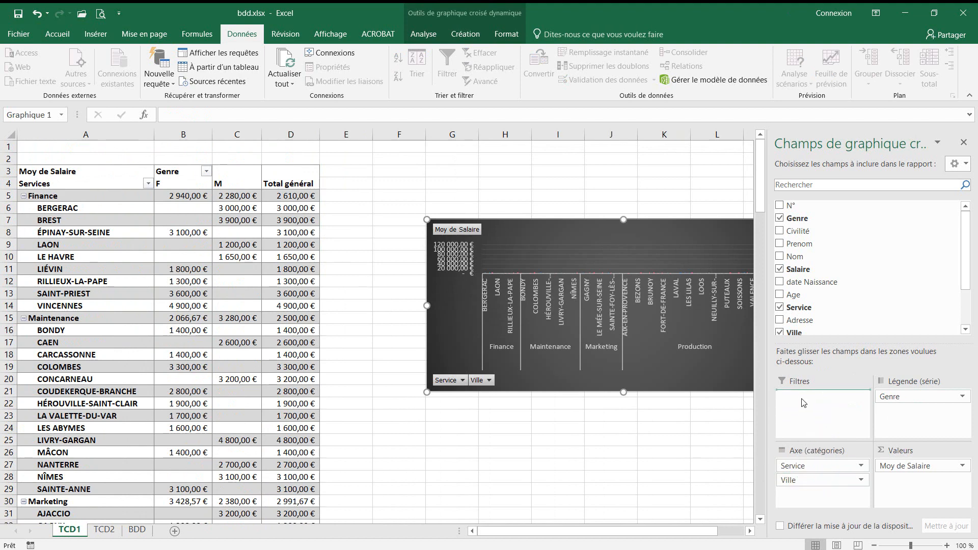
drag(442, 220, 197, 286)
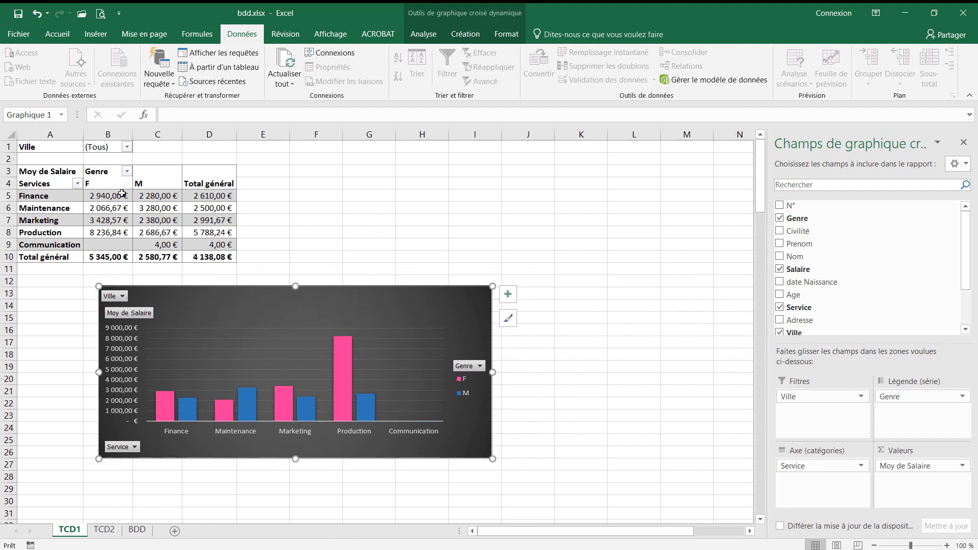
- Filter the Moy de Salaire pivot table by Ville to show only LE HAVRE
click(127, 148)
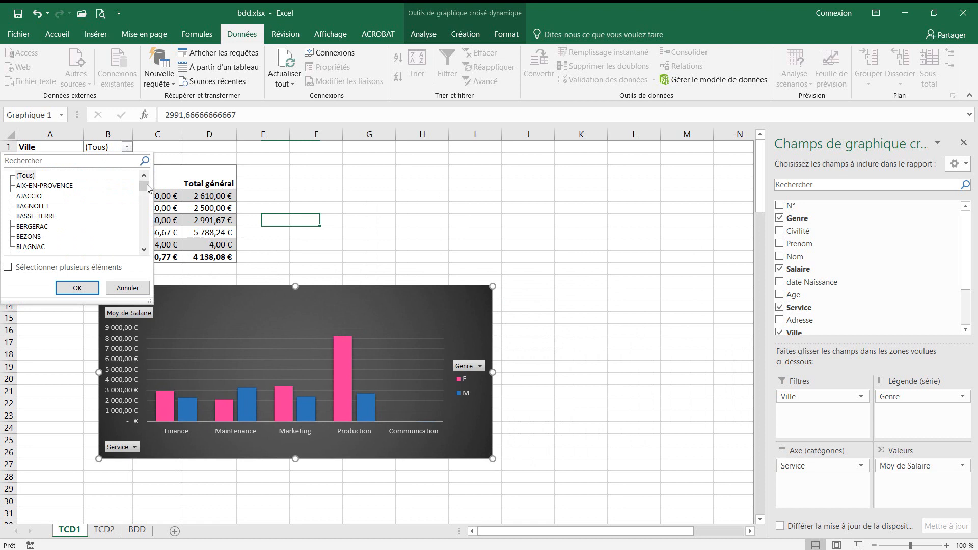
drag(150, 188, 149, 206)
click(144, 250)
click(144, 249)
click(144, 250)
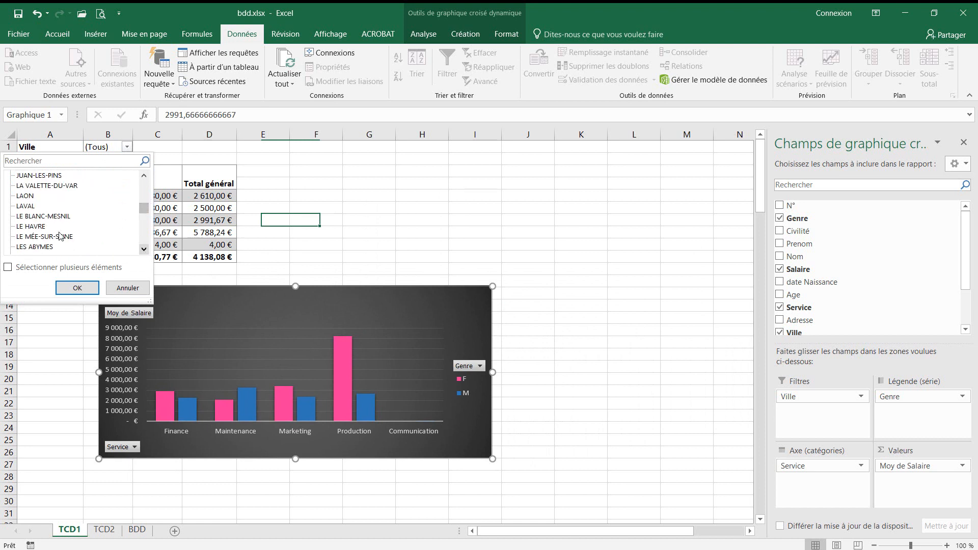
click(37, 227)
click(85, 288)
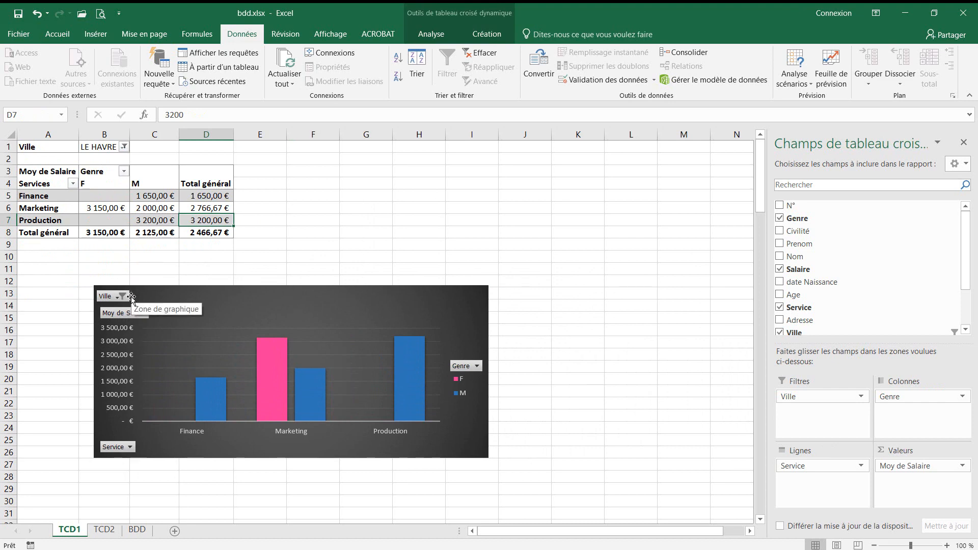
- On the TCD2 sheet, move the age-band chart down clear of the chart above and widen column B to fit the Nombre de Nom header
click(105, 530)
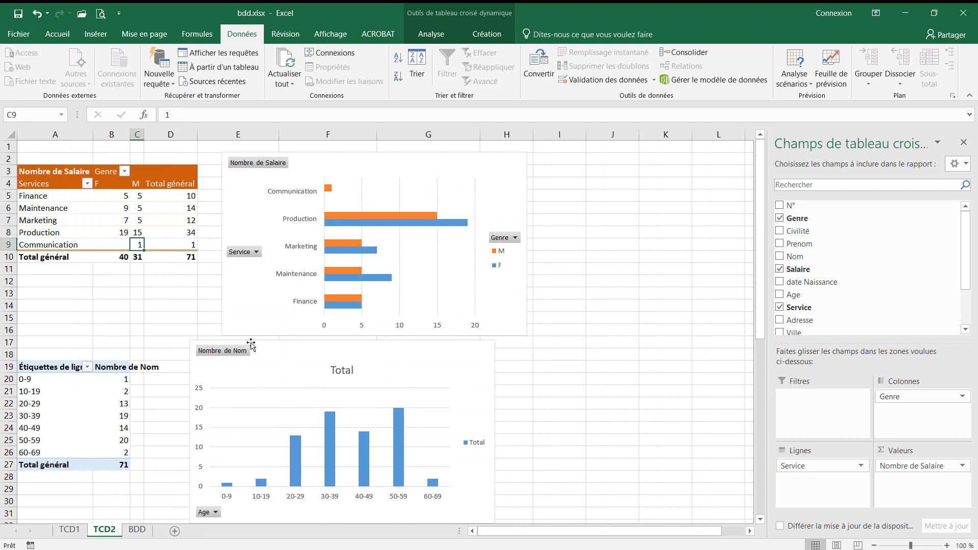
drag(256, 343, 251, 380)
click(116, 379)
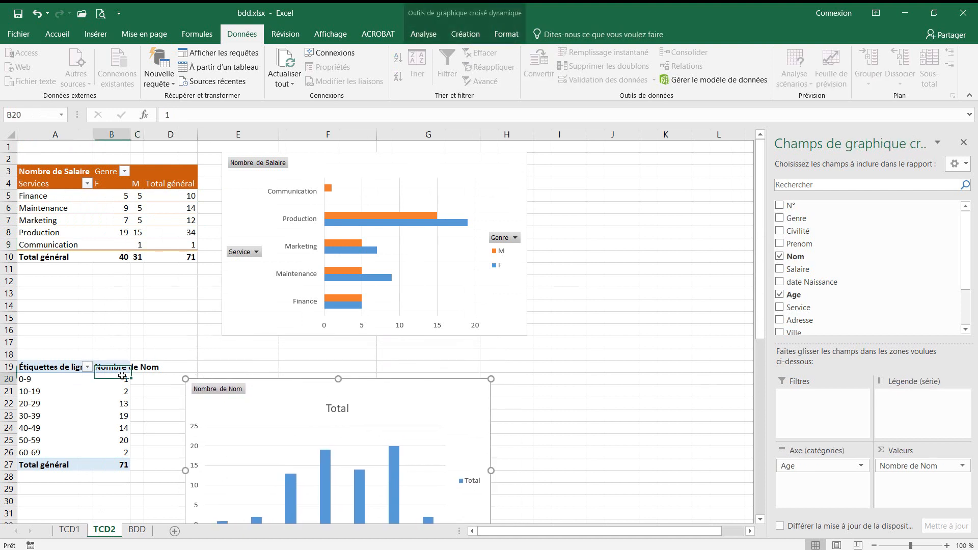
drag(130, 134, 168, 134)
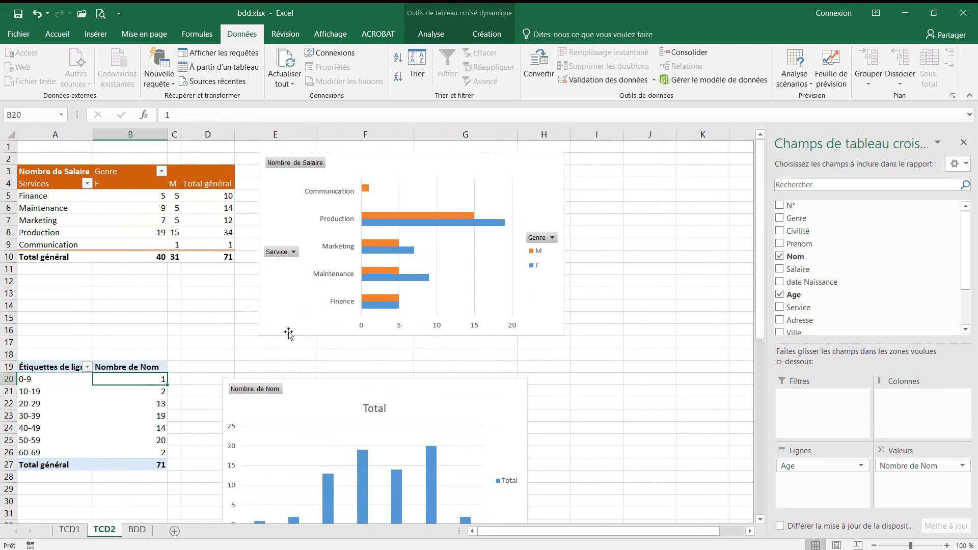
- Add the Ville field as a report filter to the Nombre de Salaire pivot table on the TCD2 sheet
click(145, 199)
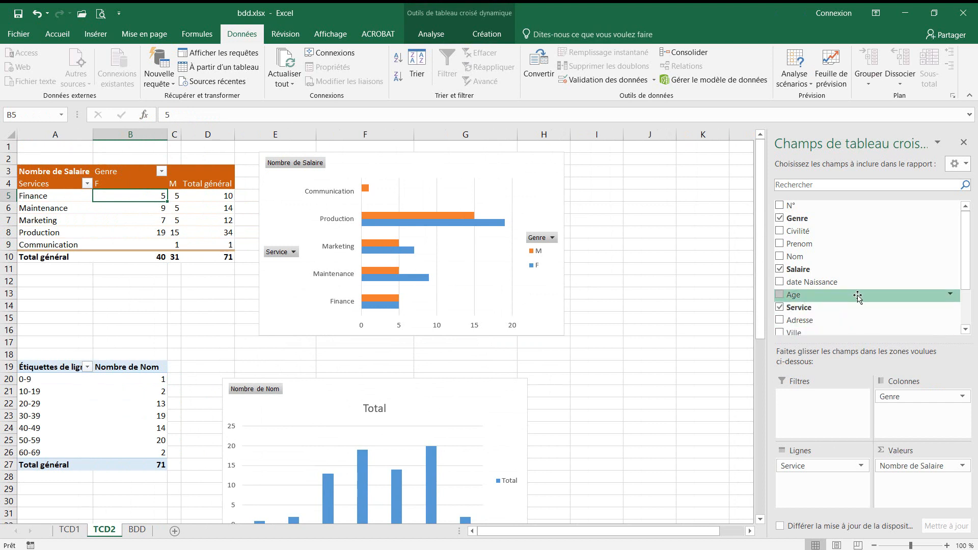
scroll(969, 263, down, 3)
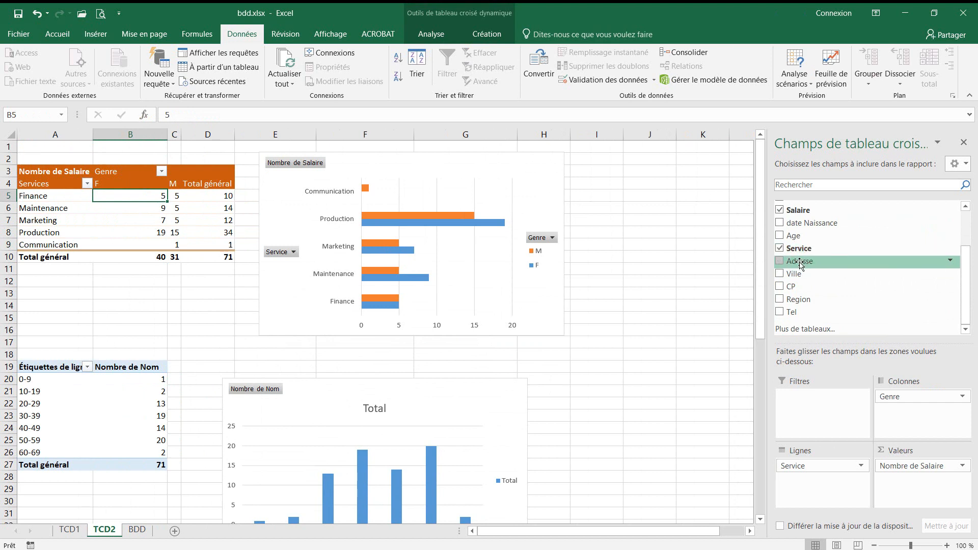
drag(796, 274, 824, 402)
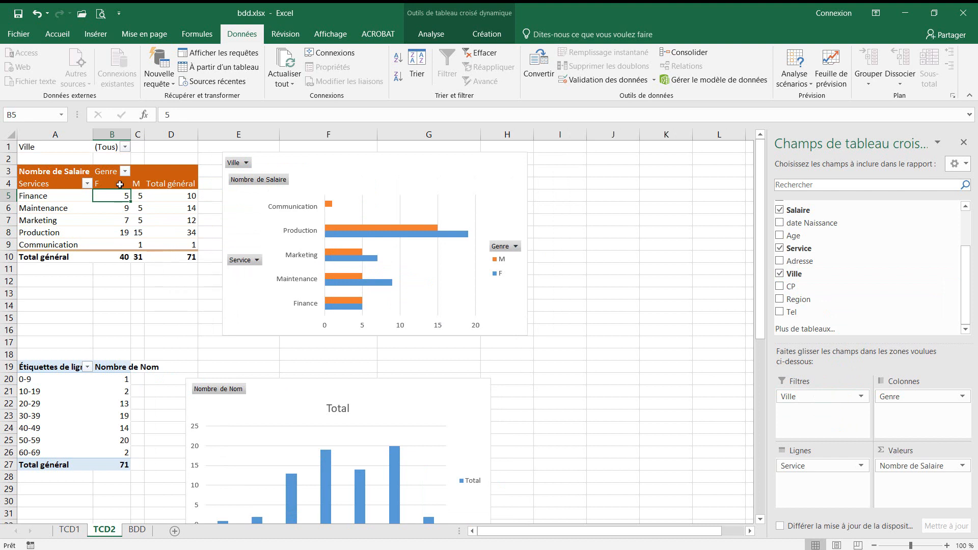
- Filter the Nombre de Salaire pivot table by Ville to show only LE HAVRE
click(124, 147)
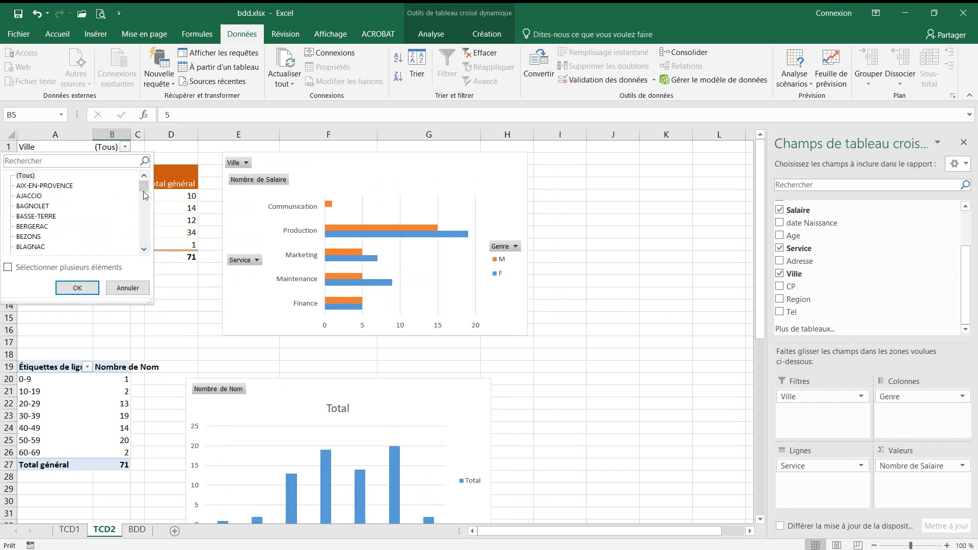
drag(143, 188, 146, 206)
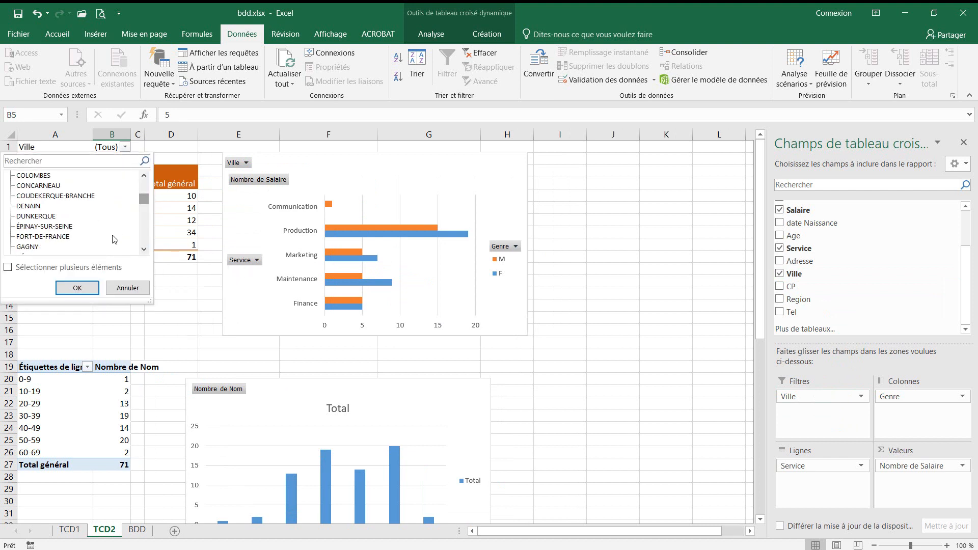
click(144, 249)
click(144, 249)
click(144, 249)
click(145, 249)
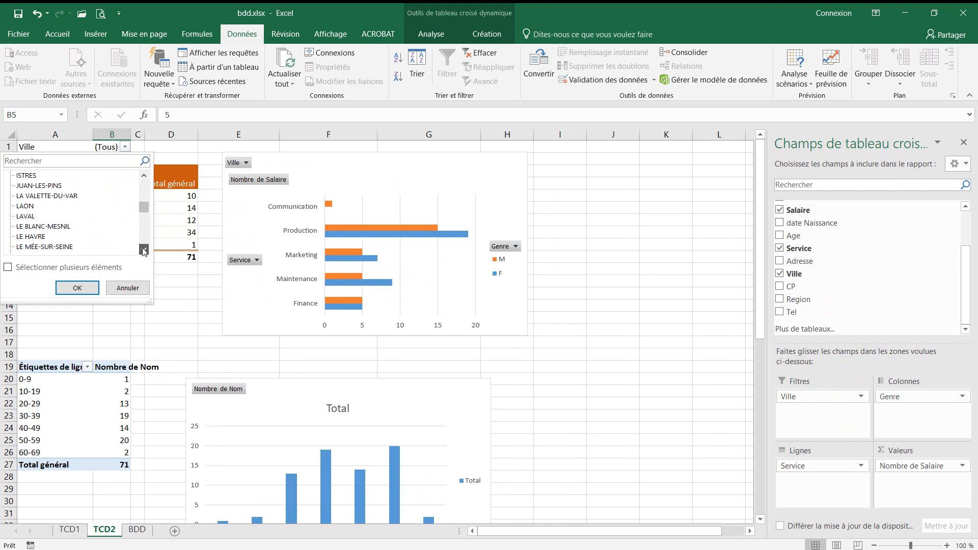
click(33, 237)
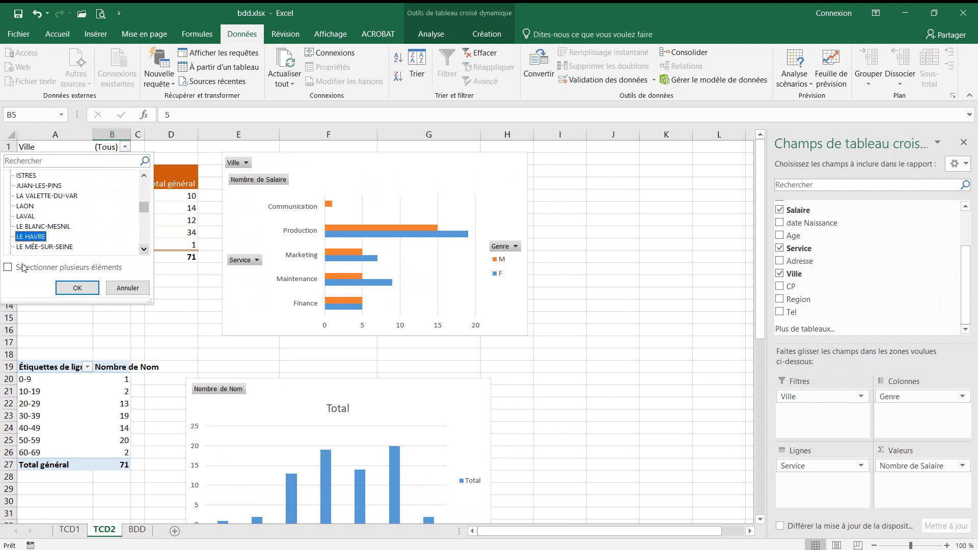
click(78, 288)
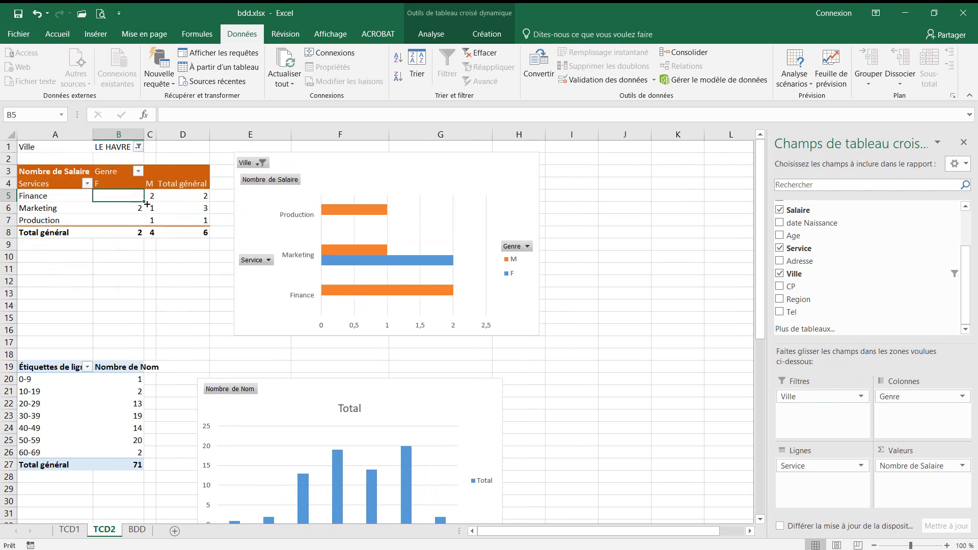
- Check the overall and female headcount totals for LE HAVRE, and review the BDD source records before returning to the TCD1 sheet
click(201, 235)
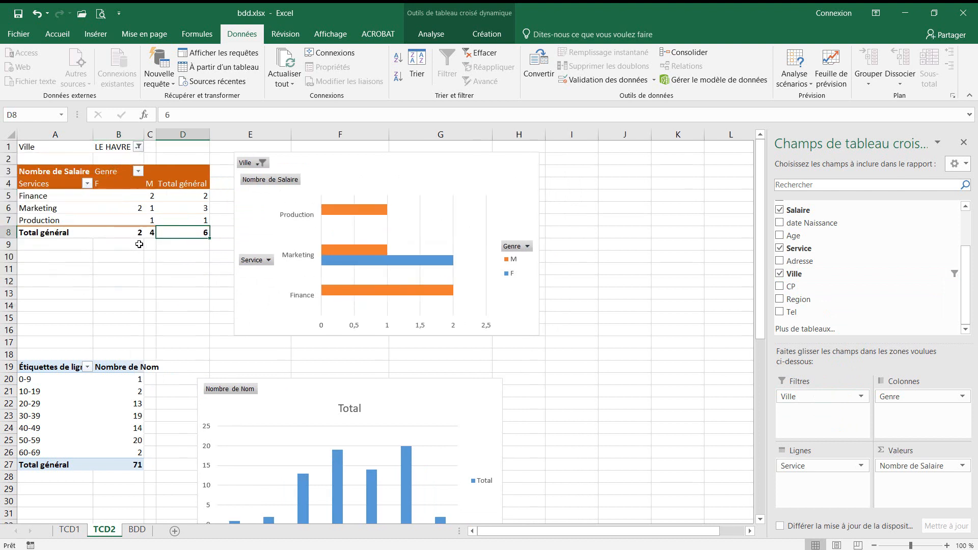
click(130, 232)
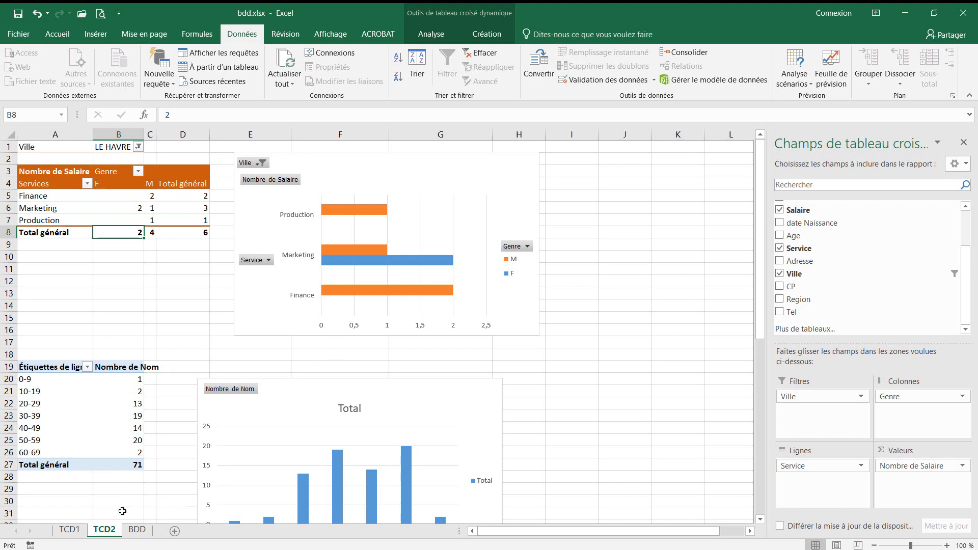
click(130, 534)
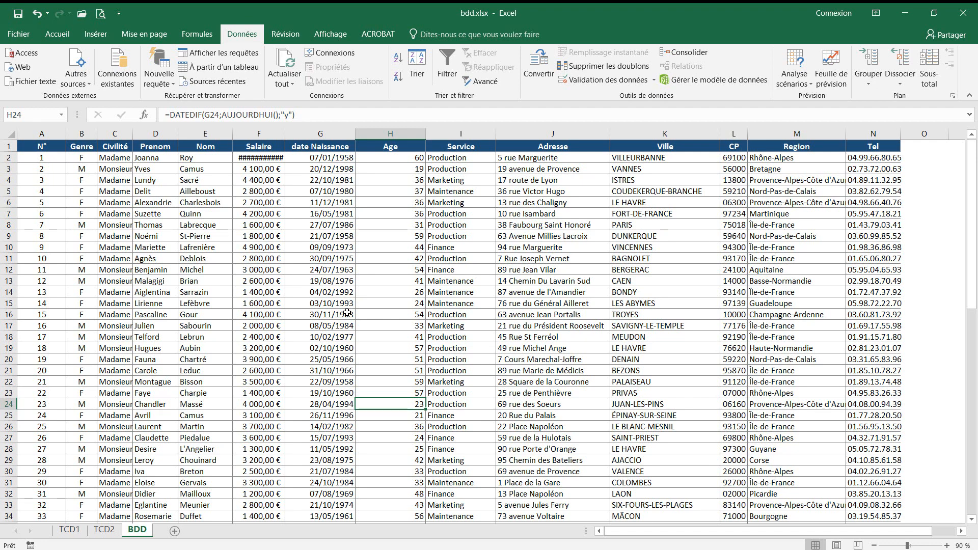
click(69, 530)
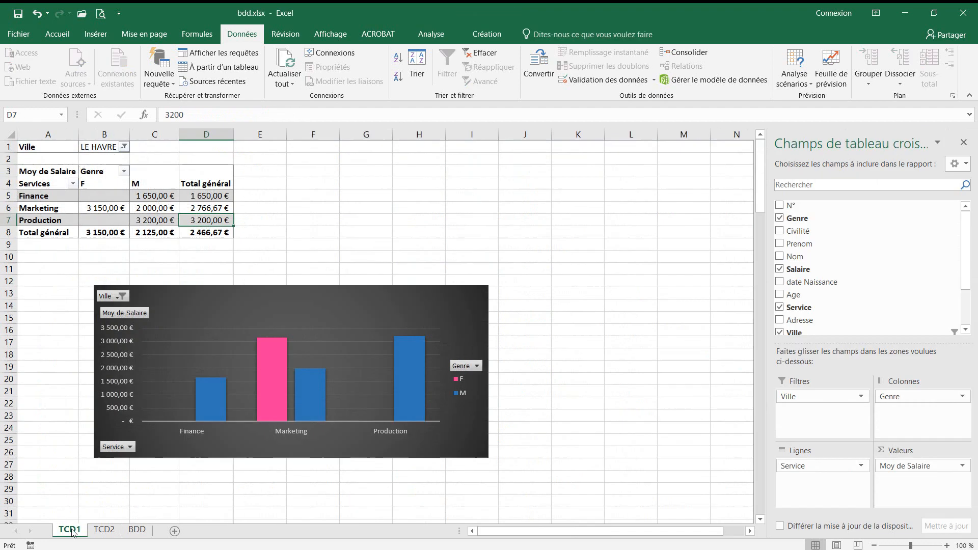